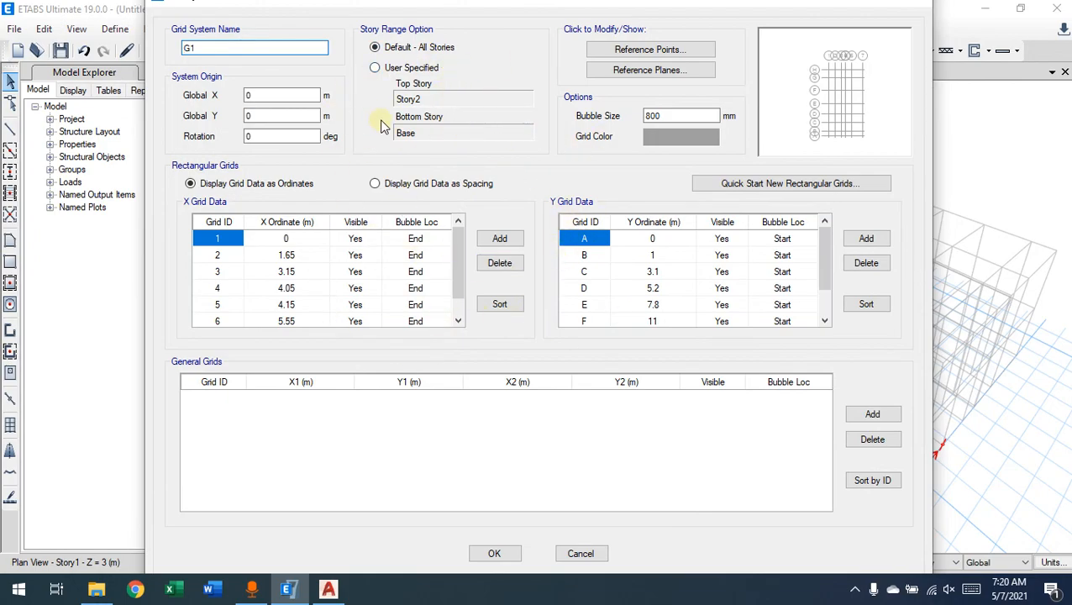
Accept the grid system data and start a new model, saving the current one as test
click(499, 559)
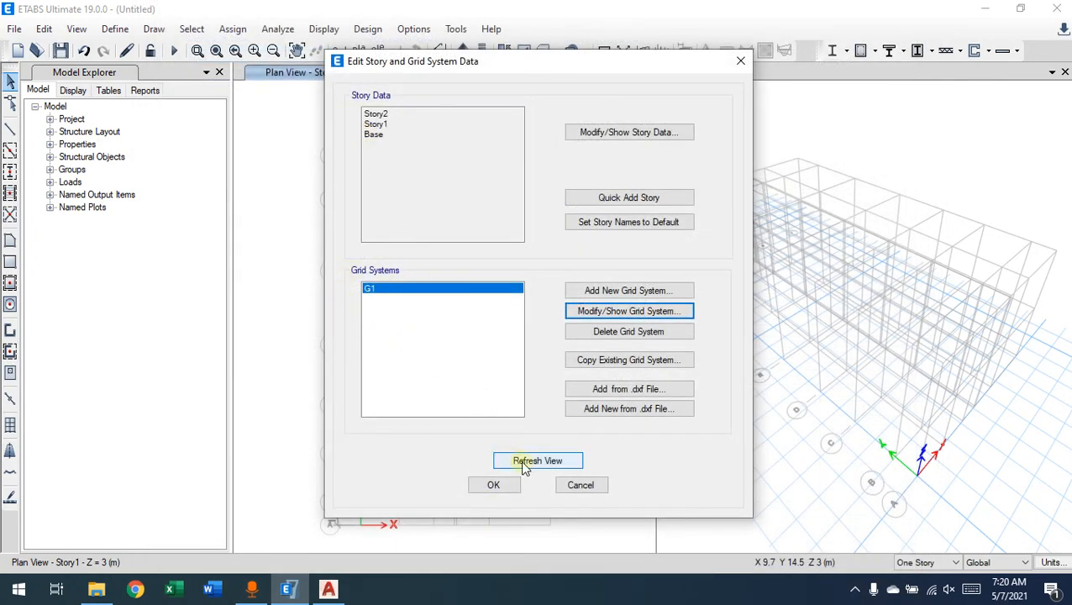
click(493, 485)
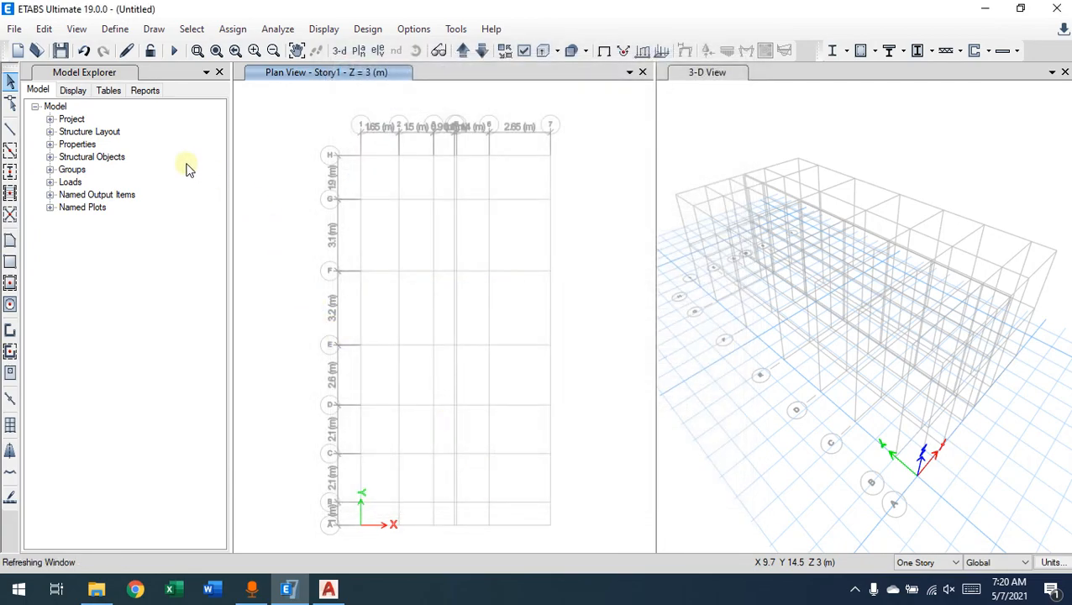
click(19, 50)
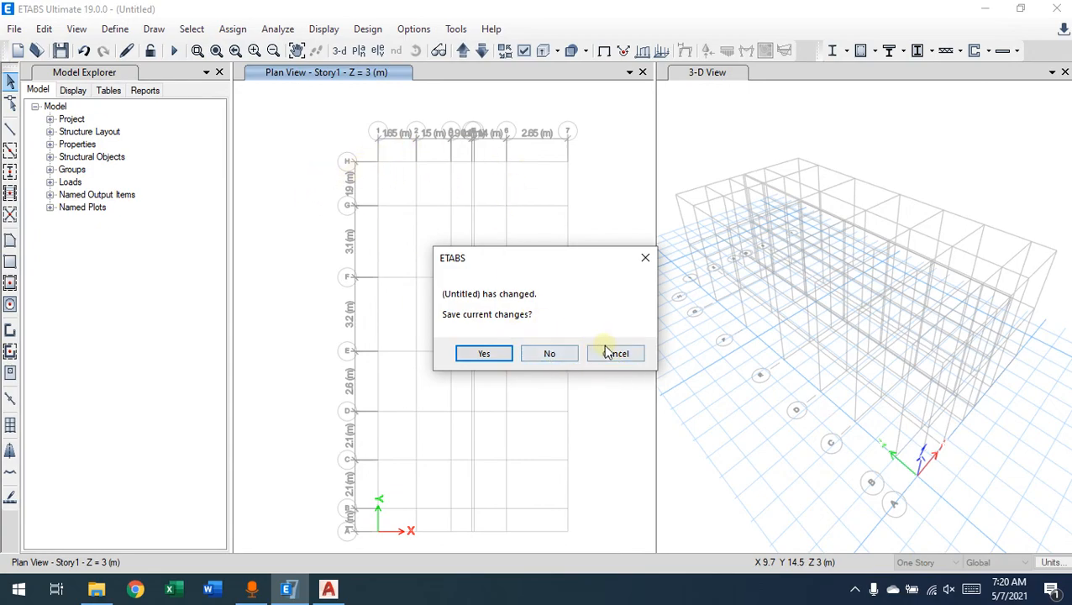
click(486, 354)
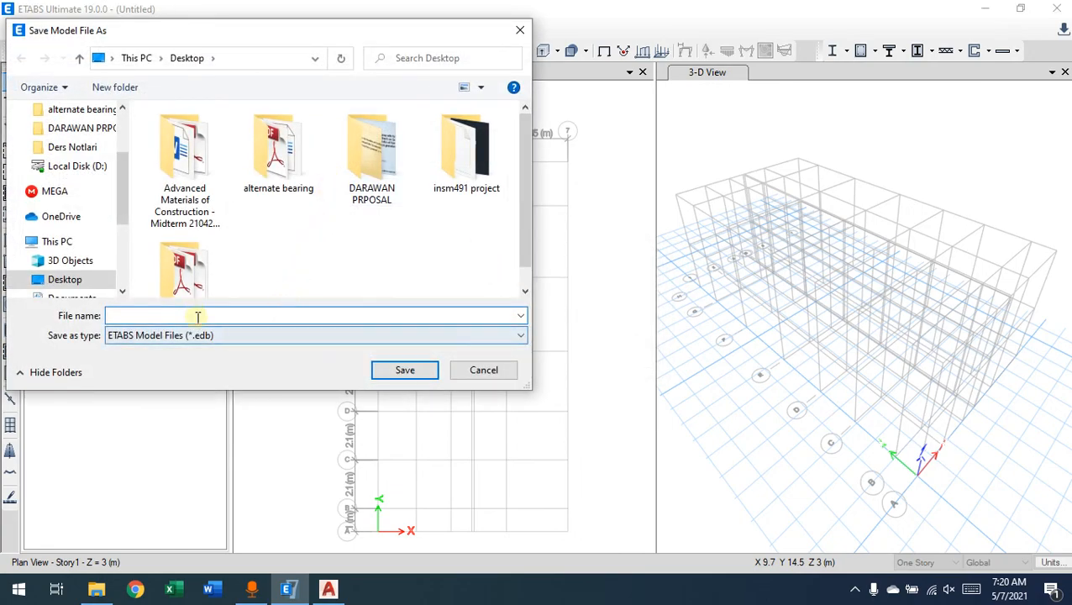
text(test)
click(385, 369)
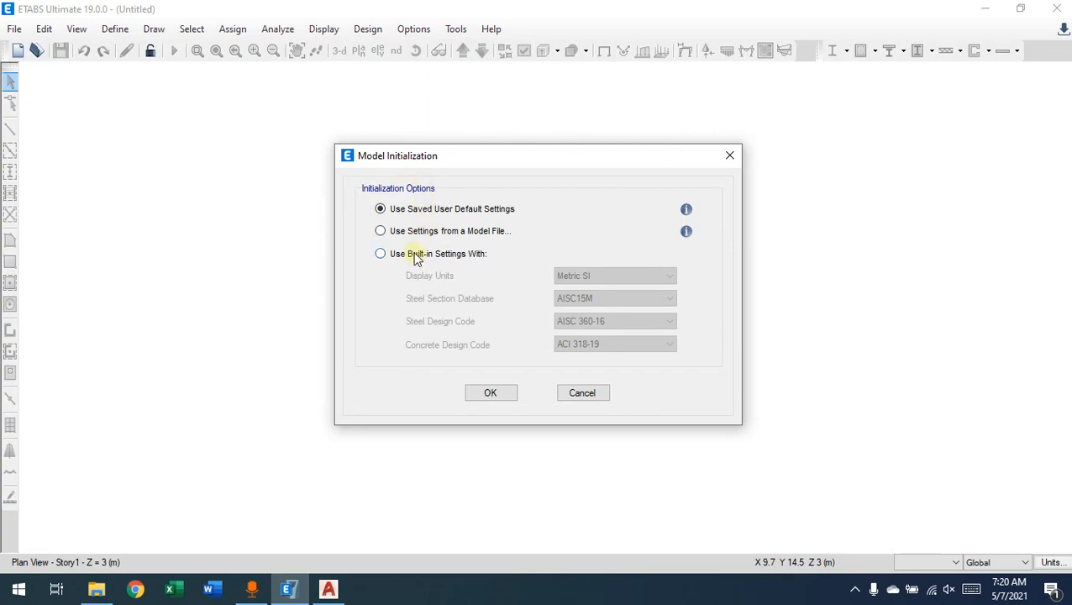
Initialize the new model with built-in settings, choose custom grid spacing, and review the grid data without changing it
click(416, 259)
click(494, 390)
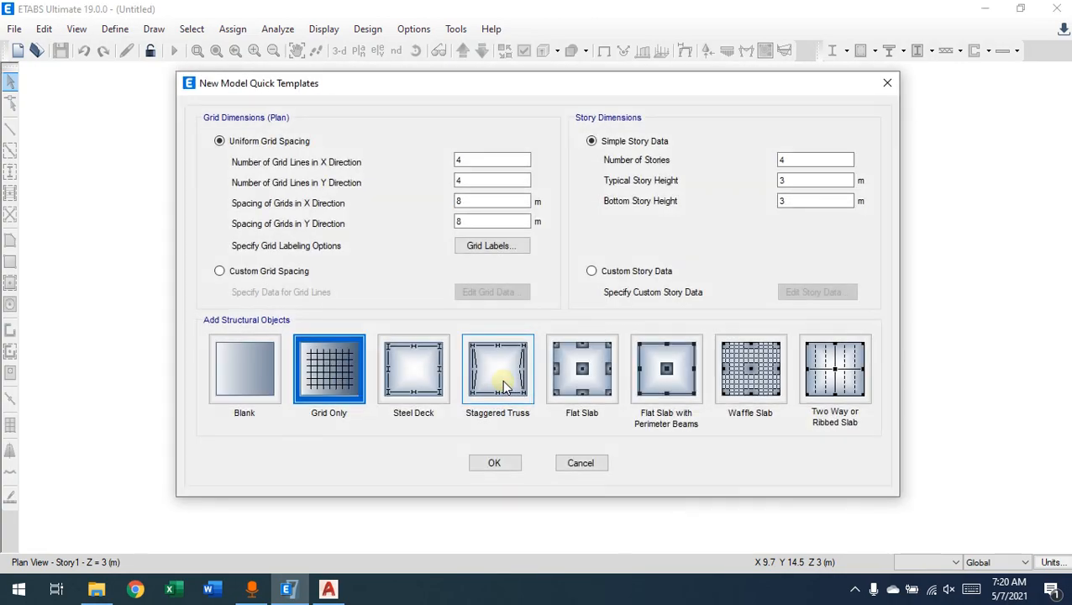
click(297, 271)
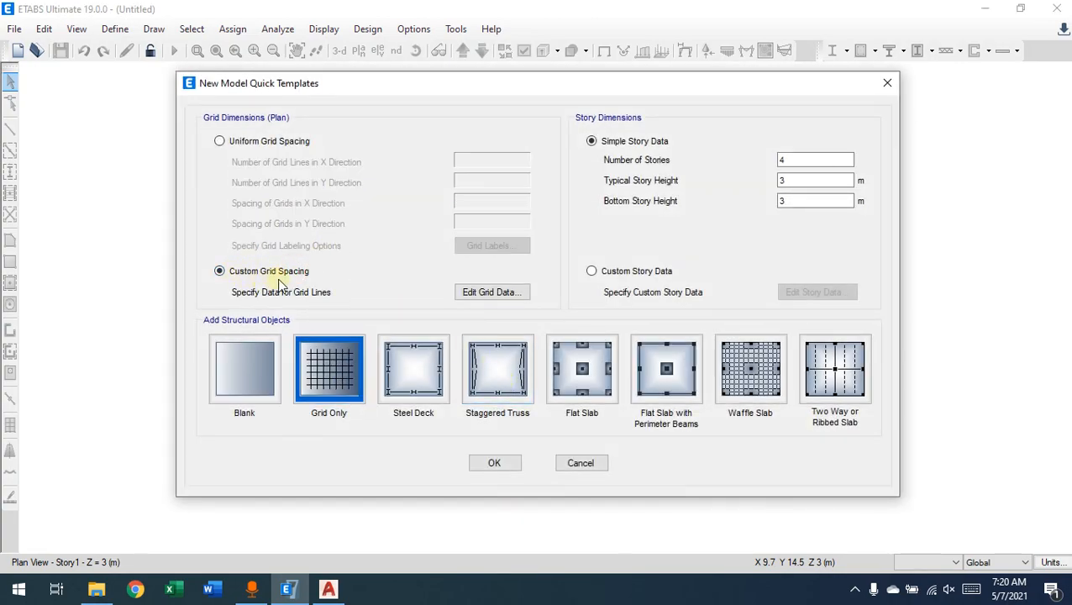
click(479, 294)
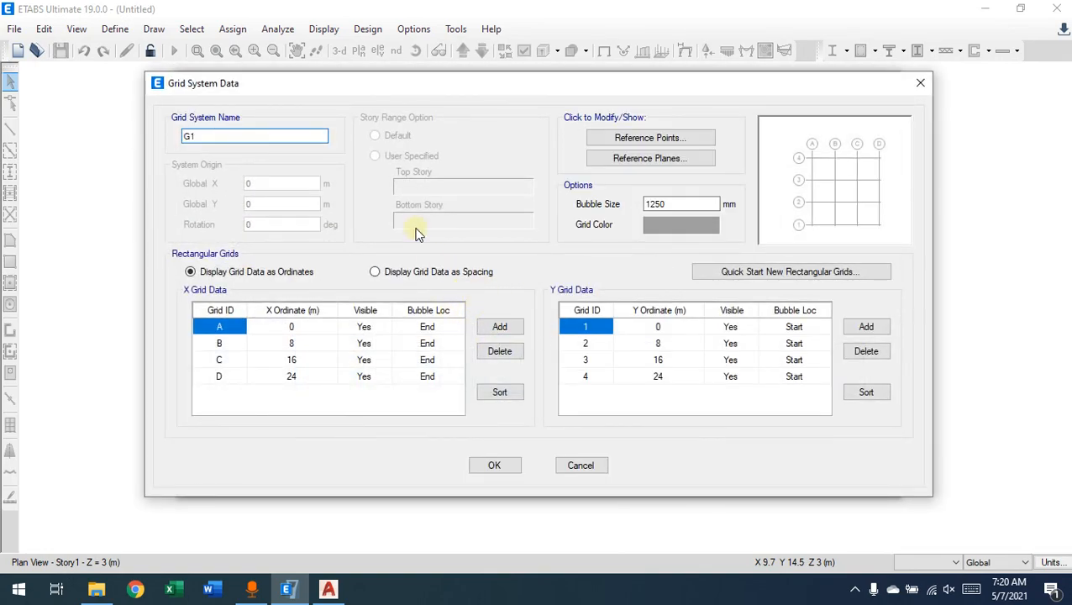
click(595, 468)
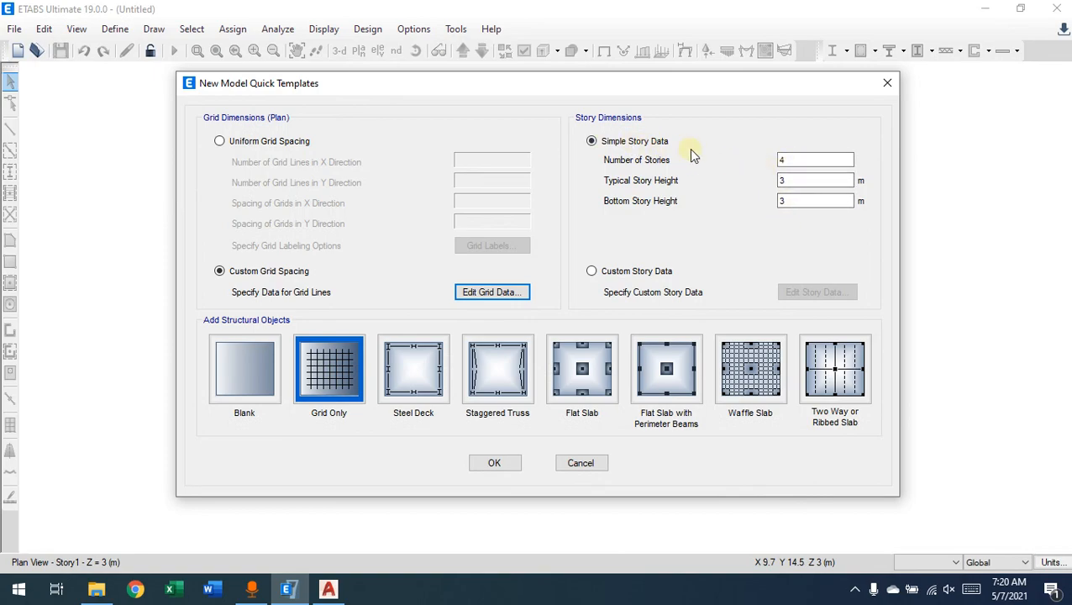
Switch to the AutoCAD drawing and examine the building section with its floor level marks
click(328, 589)
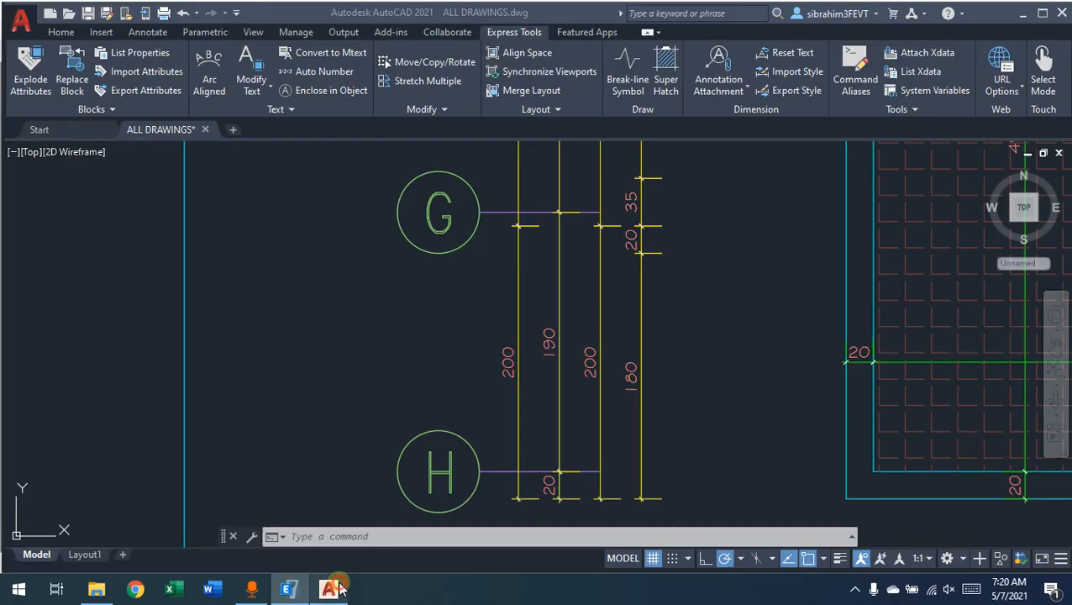
scroll(653, 325, down, 3)
middle_drag(696, 308, 180, 307)
mouse_move(808, 307)
middle_down()
mouse_move(703, 330)
mouse_move(19, 390)
middle_up()
middle_drag(753, 347, 31, 318)
mouse_move(626, 327)
middle_down()
mouse_move(469, 296)
mouse_move(559, 322)
middle_up()
scroll(528, 311, up, 3)
middle_drag(447, 374, 554, 298)
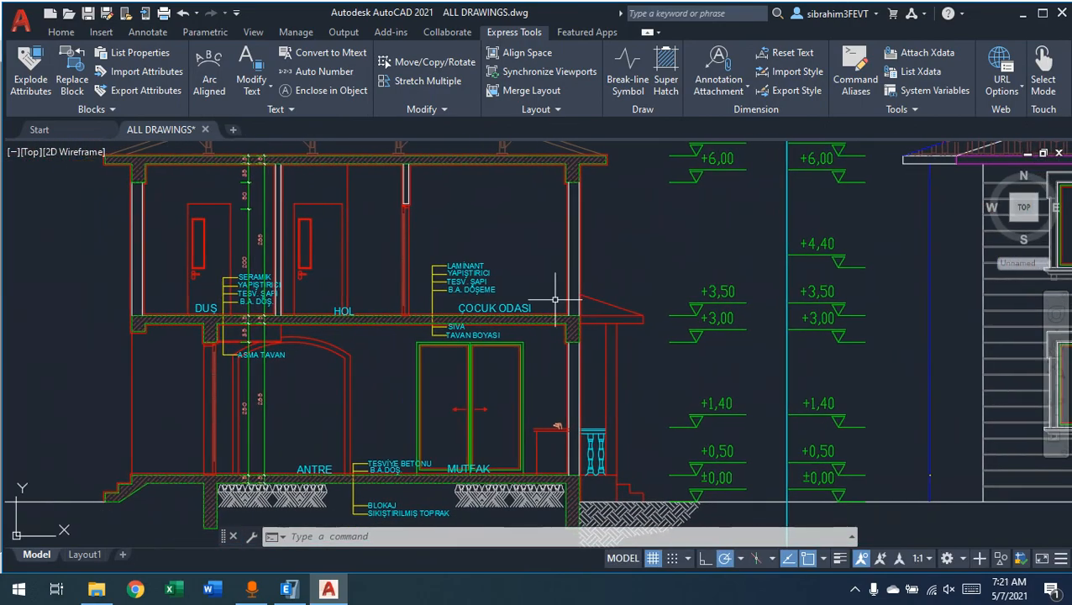
Annotate the section with vertical red arrows marking the floor-to-floor heights of the ground and upper stories
key(ctrl+alt+d)
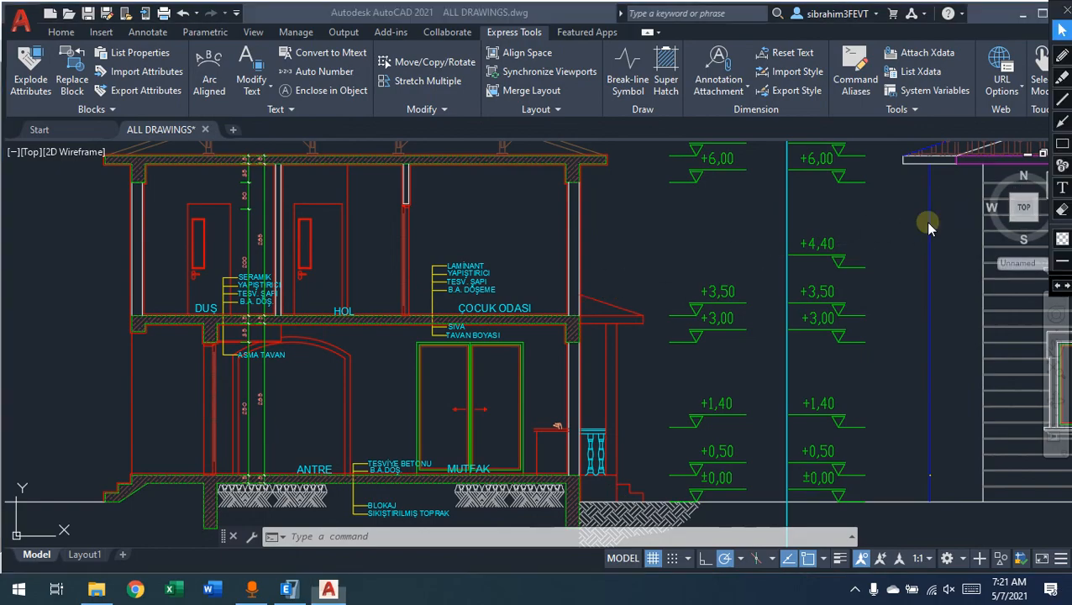
click(1062, 120)
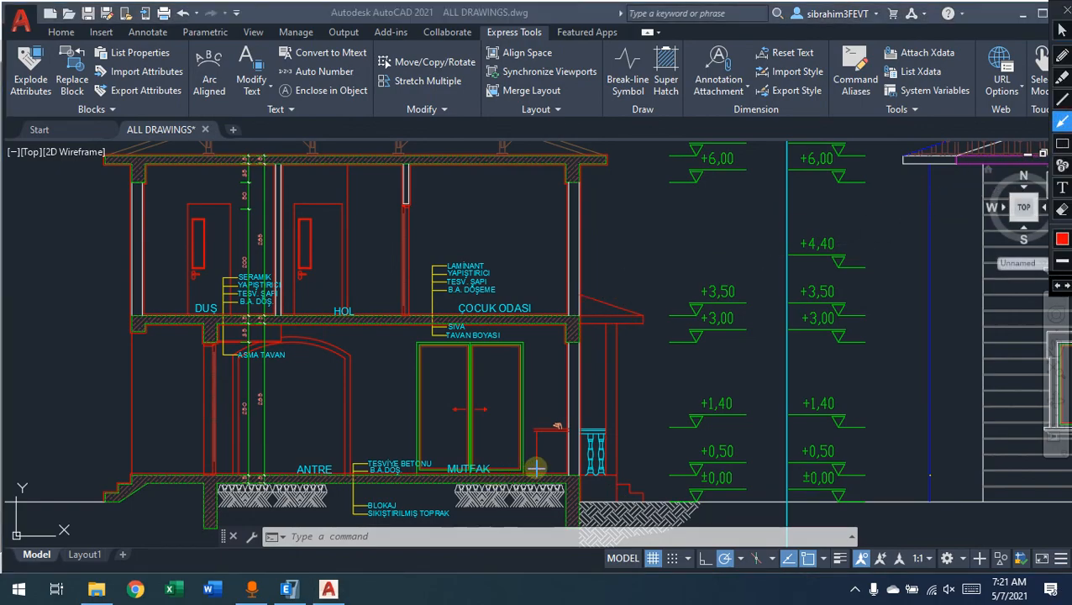
drag(537, 471, 534, 320)
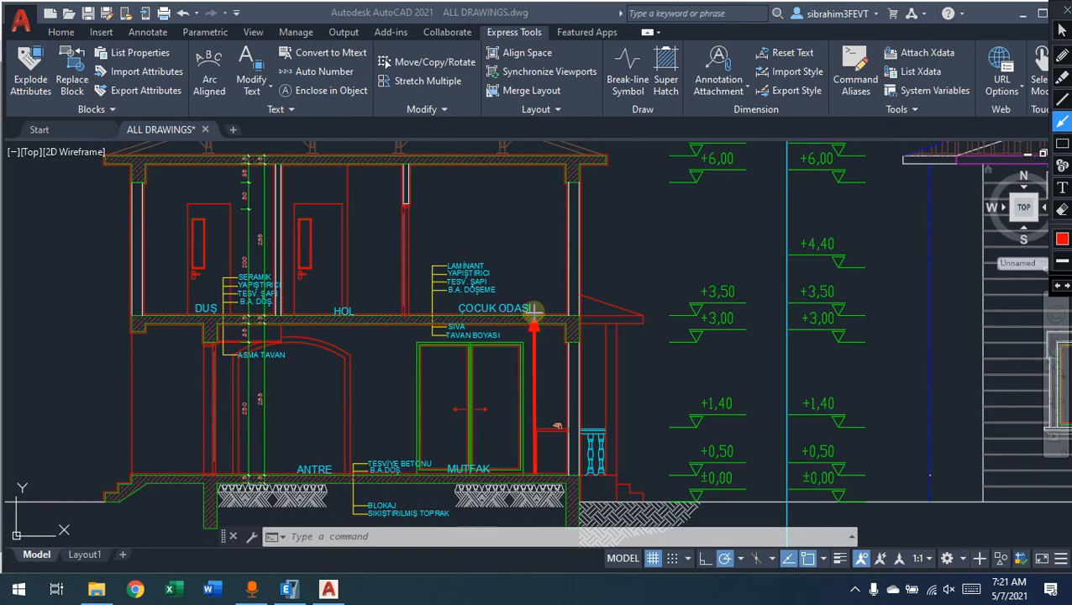
drag(481, 313, 481, 154)
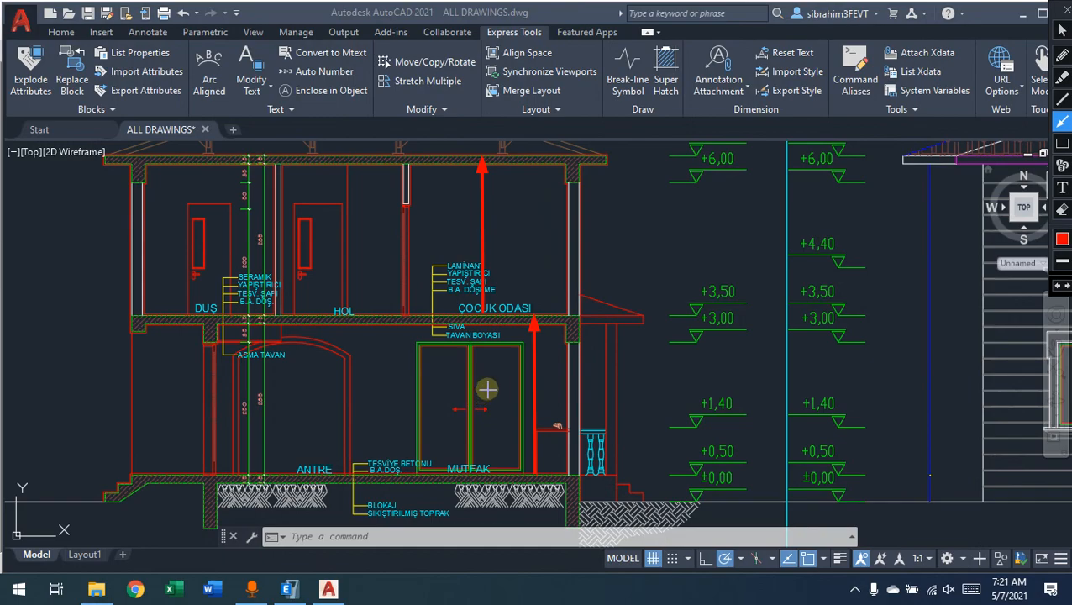
Circle the +0,50 and +3,50 level marks in red and write 3 m beside the ground story
click(1061, 55)
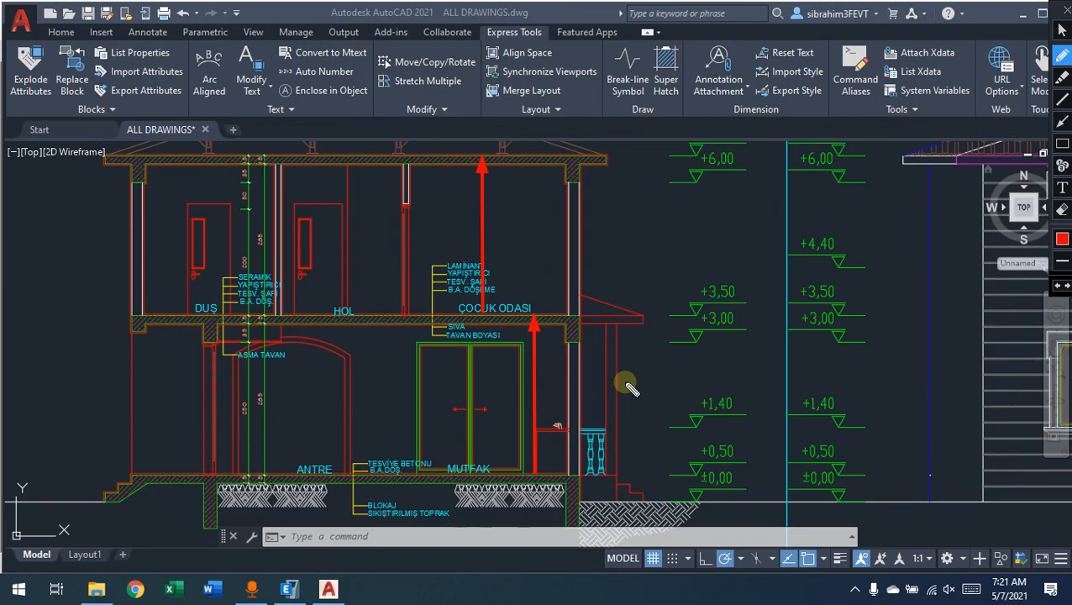
mouse_move(721, 464)
mouse_down()
mouse_move(746, 461)
mouse_move(727, 435)
mouse_move(699, 446)
mouse_move(704, 467)
mouse_move(722, 469)
mouse_move(728, 457)
mouse_up()
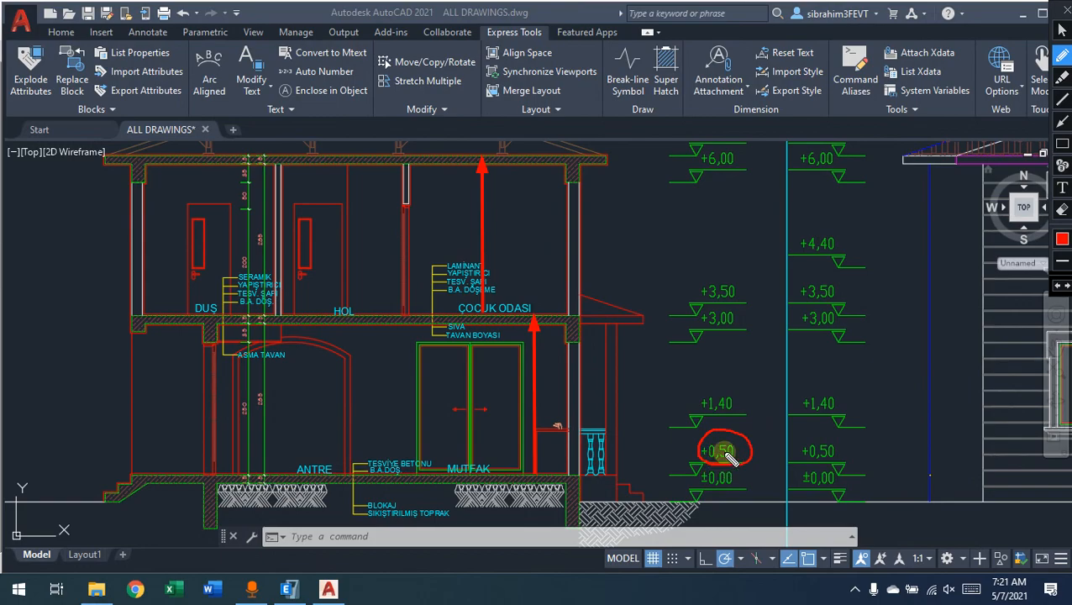
mouse_move(735, 304)
mouse_down()
mouse_move(741, 284)
mouse_move(696, 270)
mouse_move(686, 295)
mouse_move(724, 301)
mouse_up()
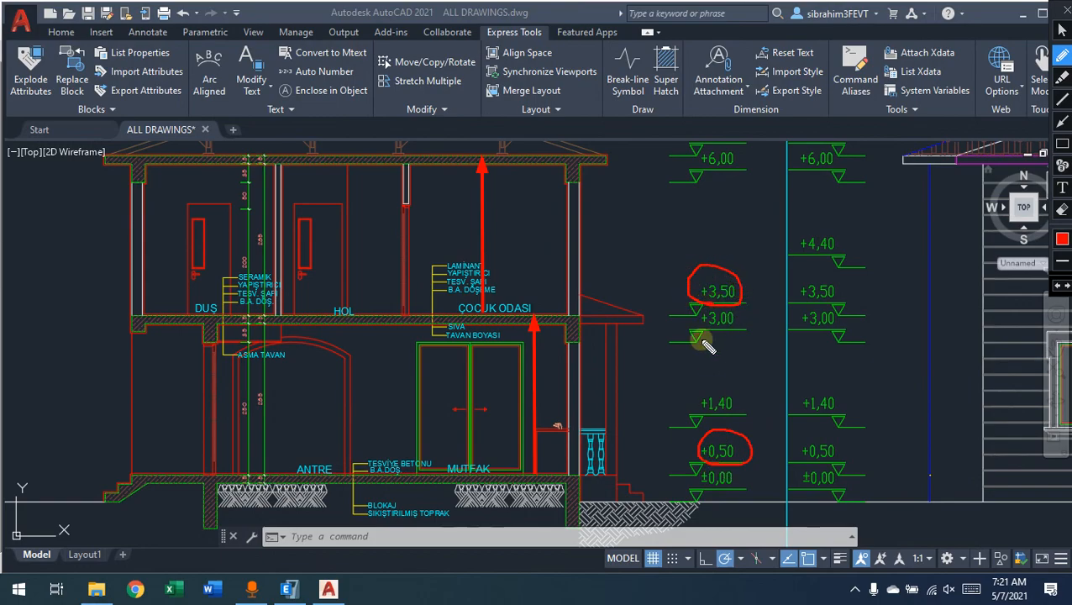
mouse_move(629, 369)
mouse_down()
mouse_move(638, 370)
mouse_move(630, 379)
mouse_up()
drag(644, 370, 663, 363)
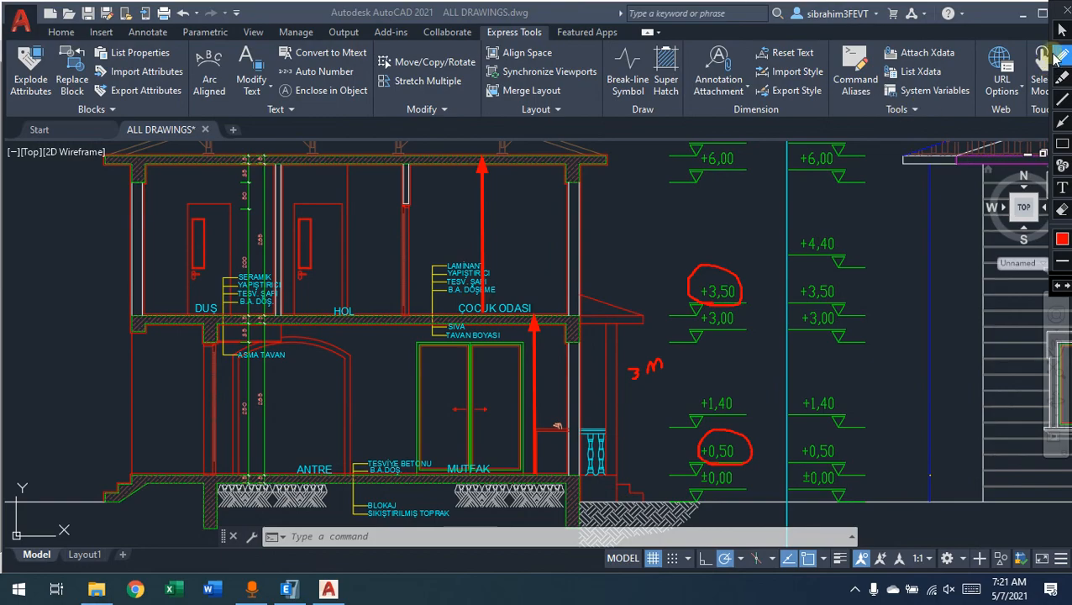
Circle the level mark above +6,00 in red and write 3 m beside the upper story's arrow
mouse_move(710, 150)
mouse_down()
mouse_move(746, 128)
mouse_move(704, 109)
mouse_move(691, 141)
mouse_move(713, 143)
mouse_up()
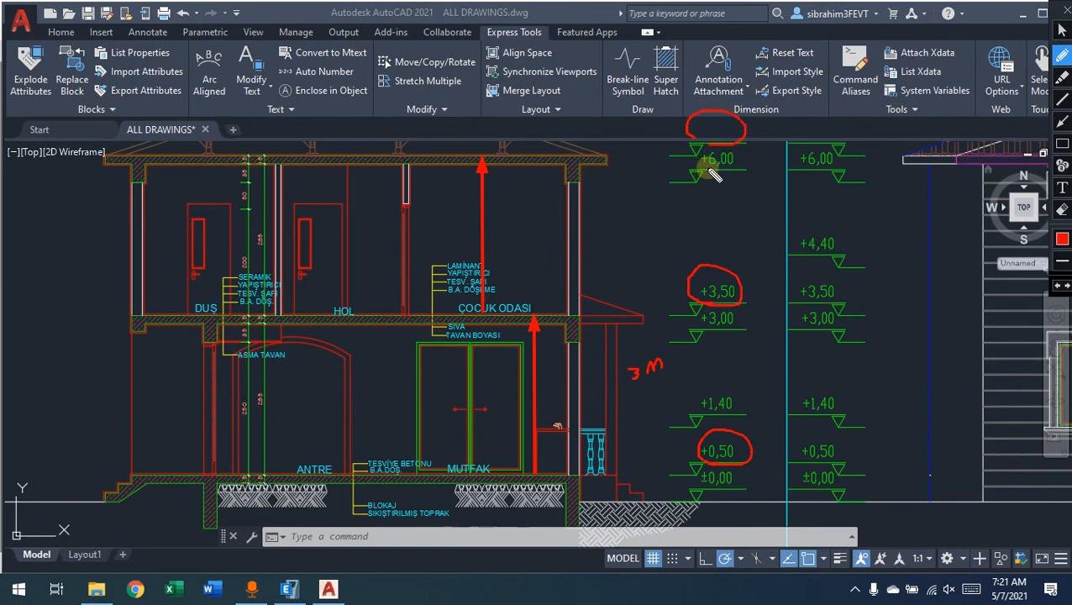
click(1062, 30)
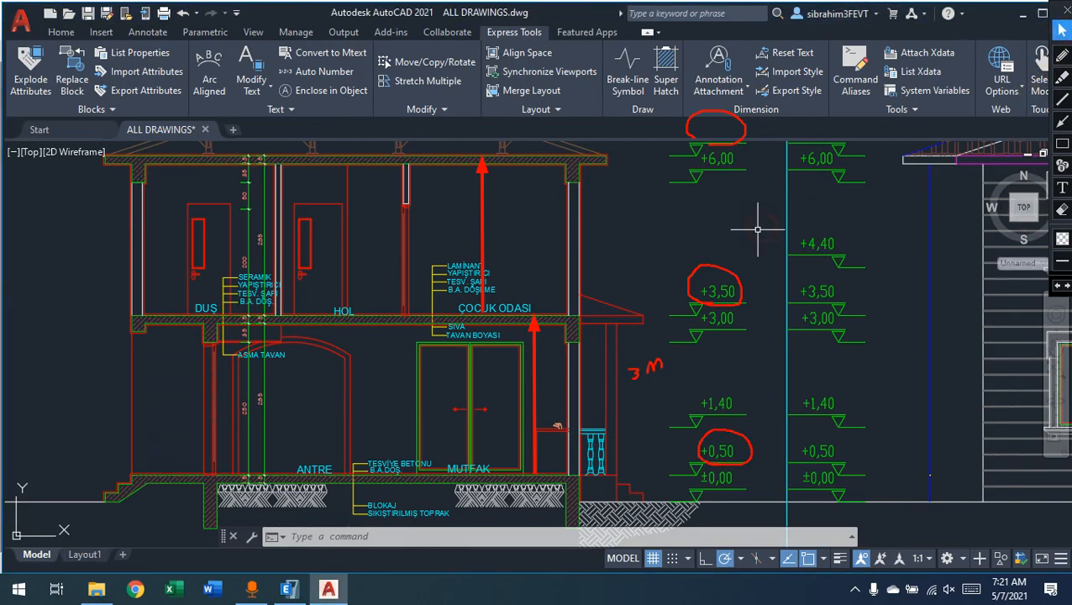
mouse_move(716, 247)
middle_down()
mouse_move(694, 232)
mouse_move(714, 227)
middle_up()
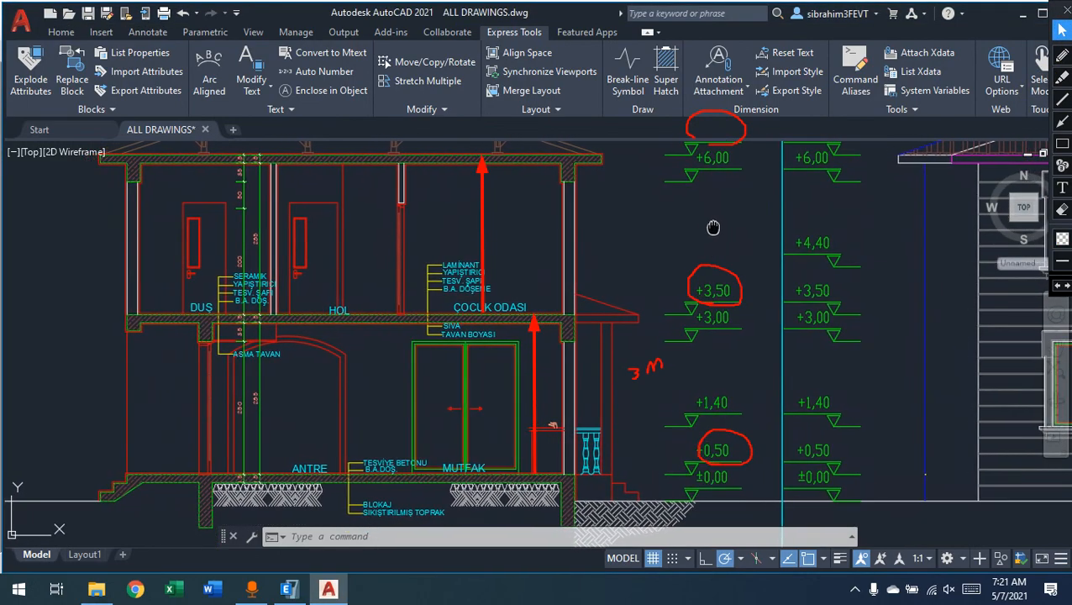
click(1061, 55)
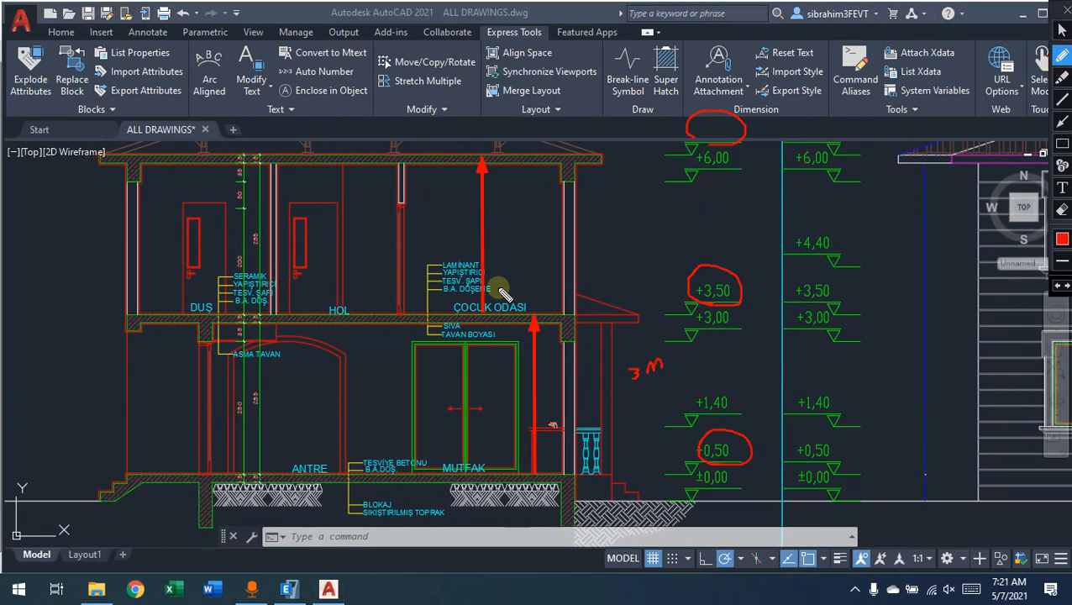
mouse_move(509, 224)
mouse_down()
mouse_move(508, 244)
mouse_move(567, 242)
mouse_up()
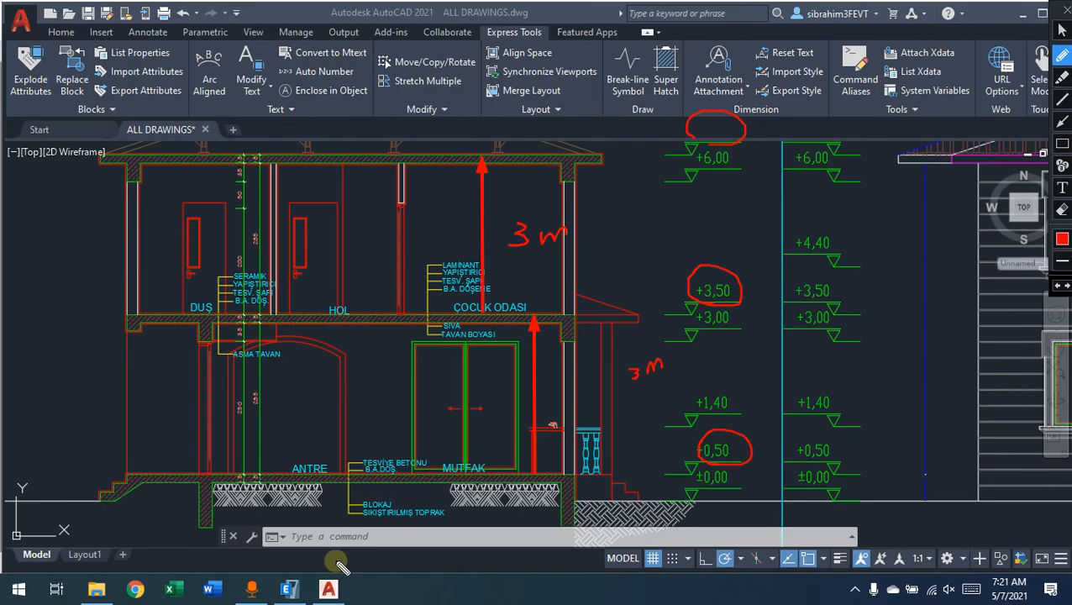
Switch back to ETABS and set the number of stories to 2, checking the typical and bottom story heights
click(288, 589)
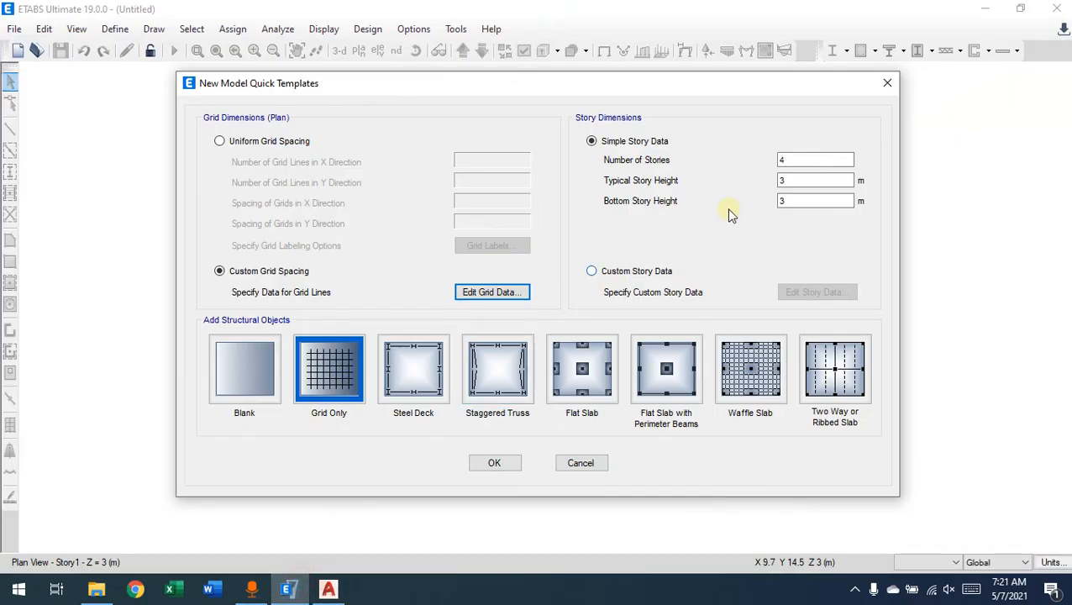
double_click(782, 157)
text(2)
click(782, 180)
click(782, 200)
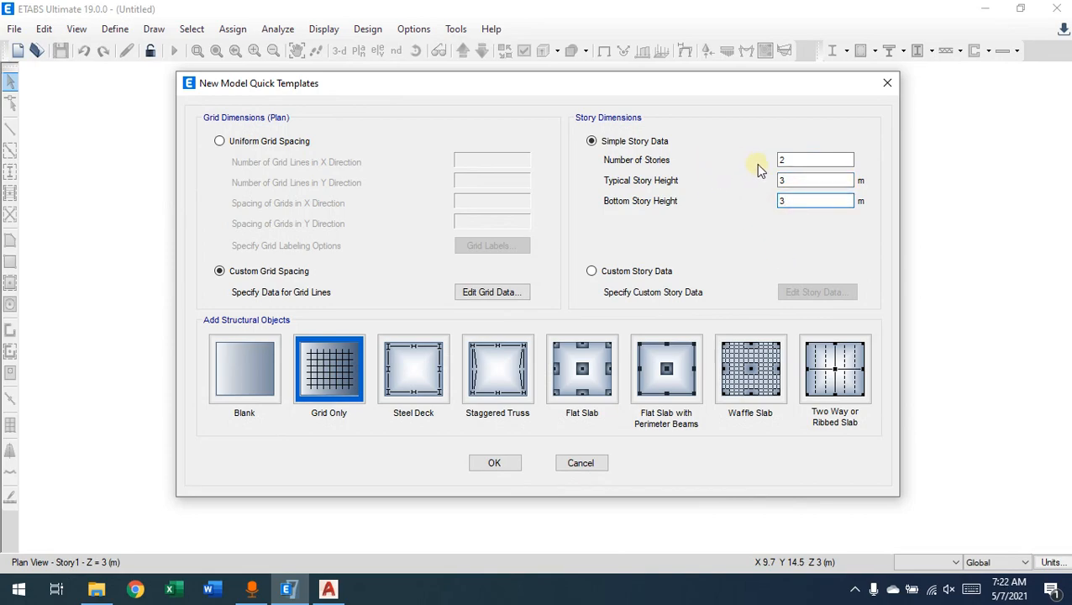
click(804, 160)
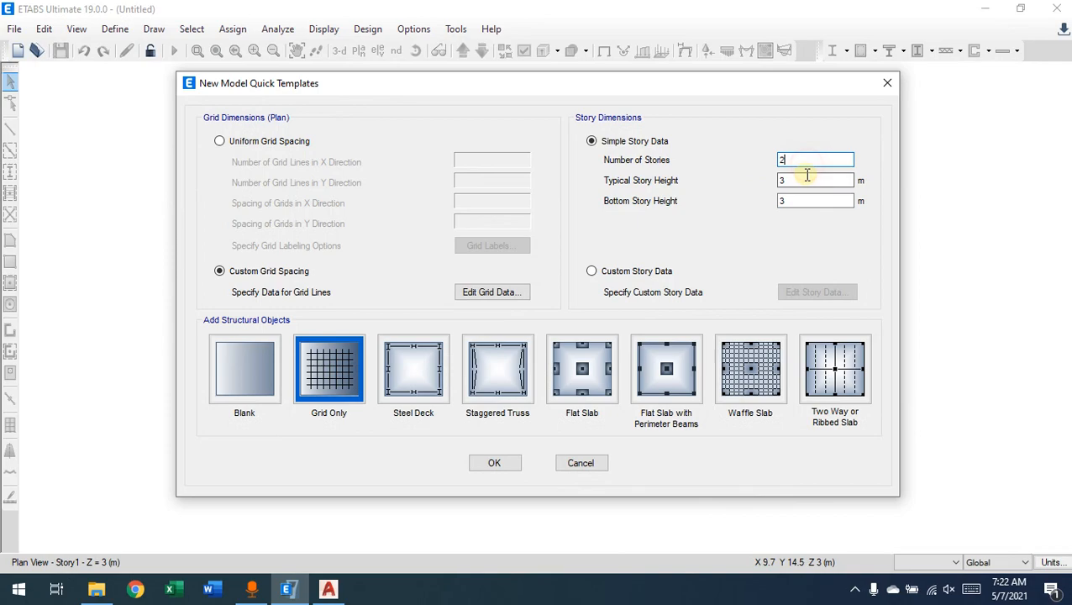
click(794, 201)
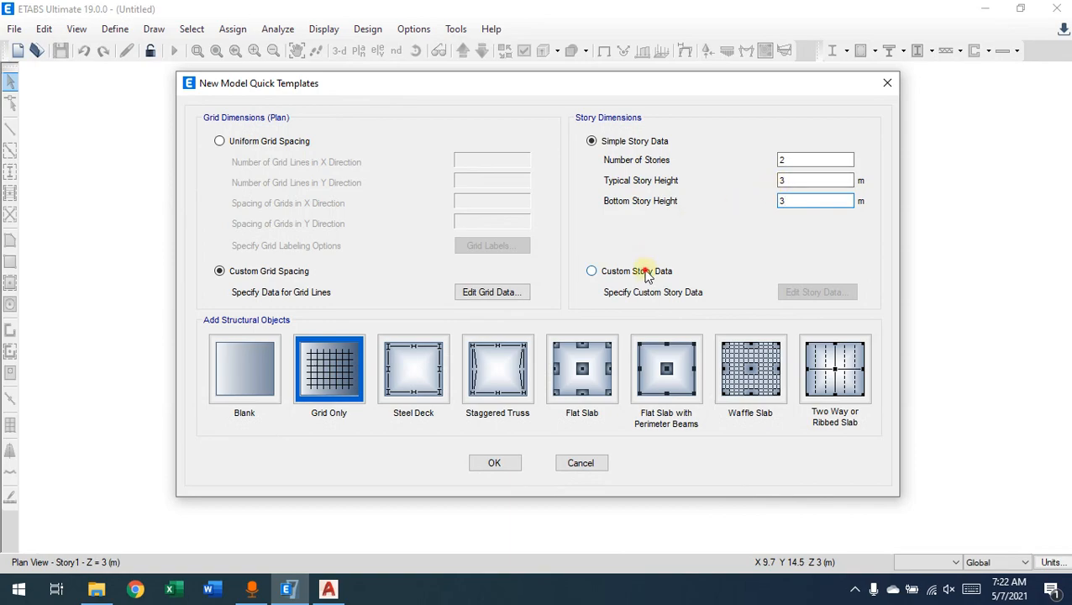
Choose custom story data and rename the Base level to "top of foundation" in the story table
click(592, 271)
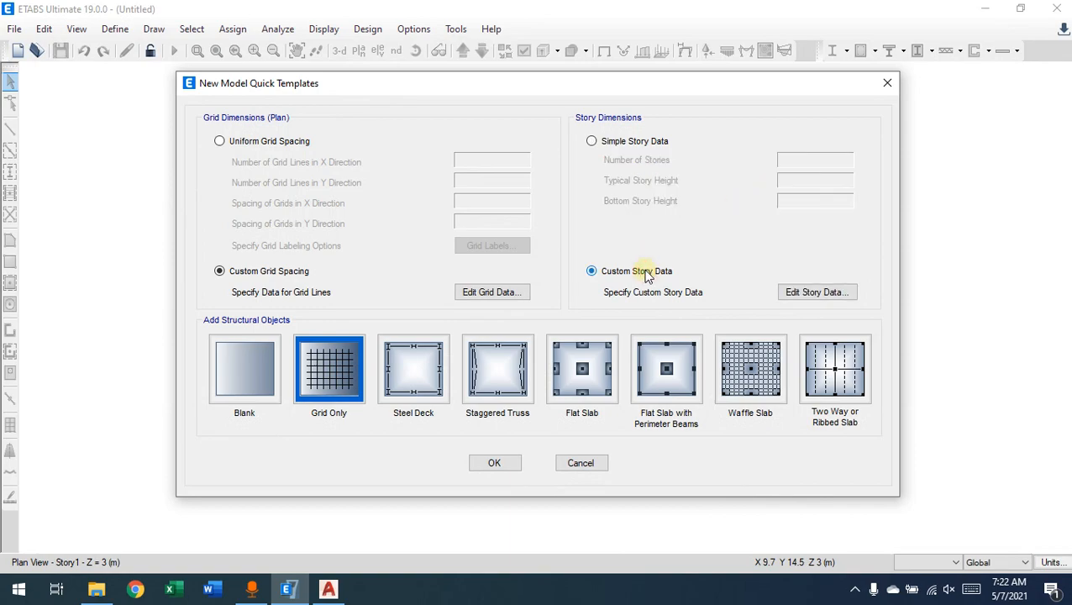
click(821, 294)
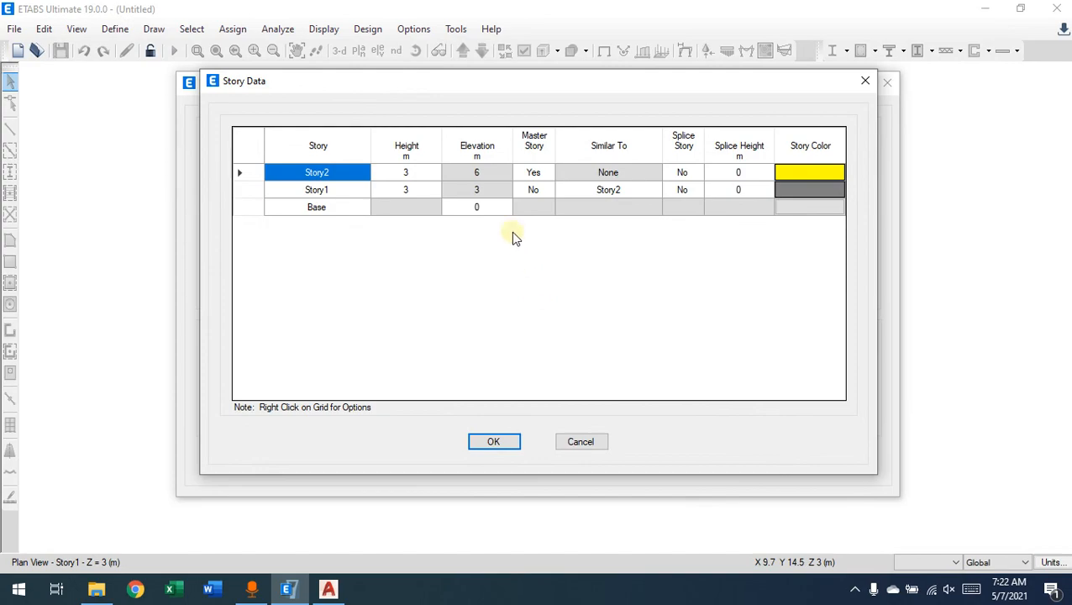
drag(483, 95, 469, 132)
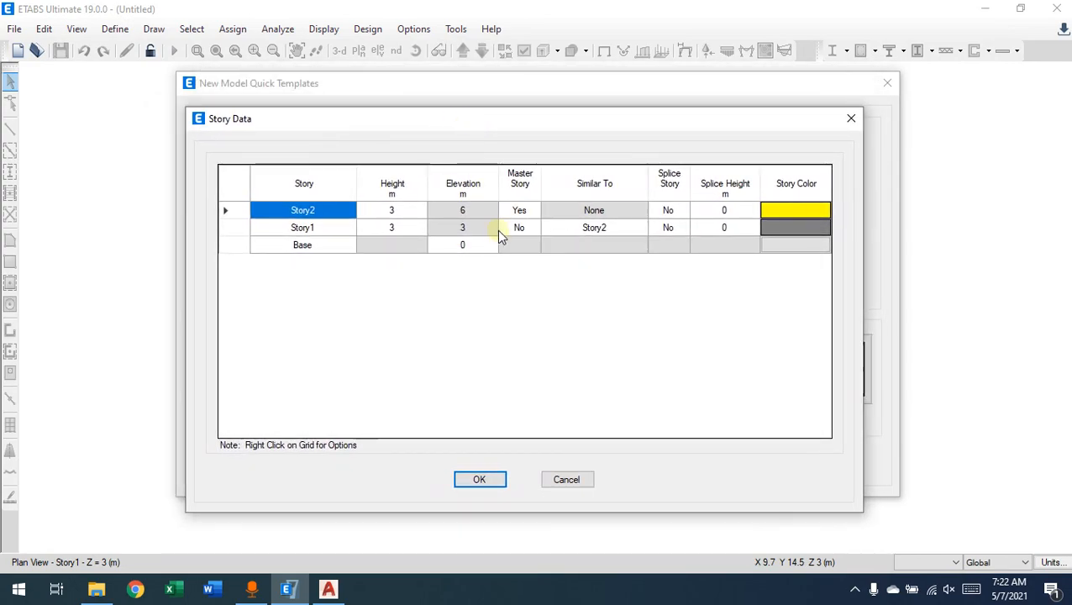
click(331, 246)
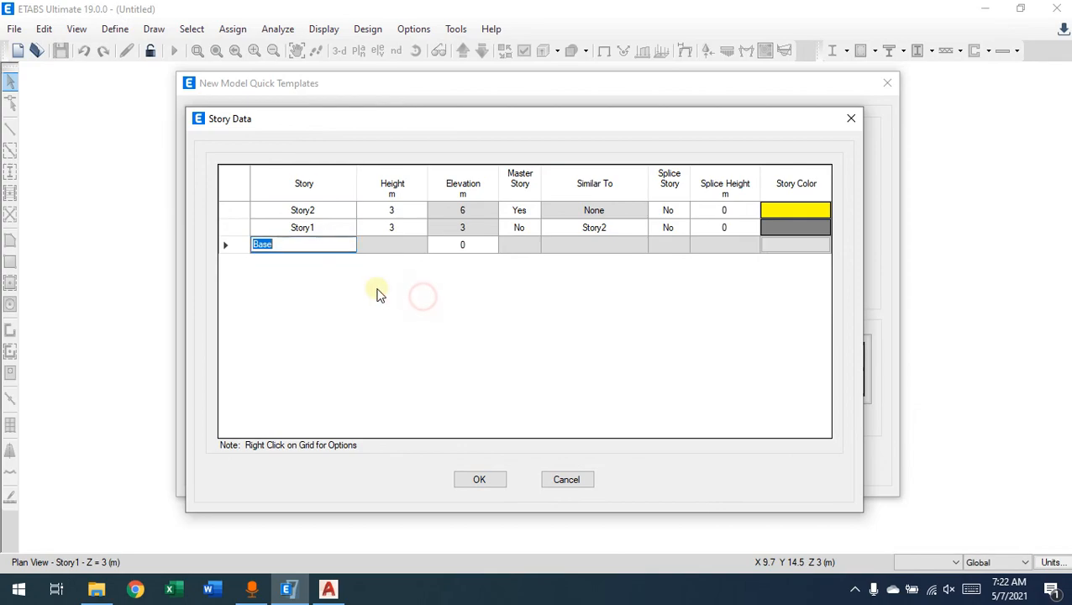
click(485, 245)
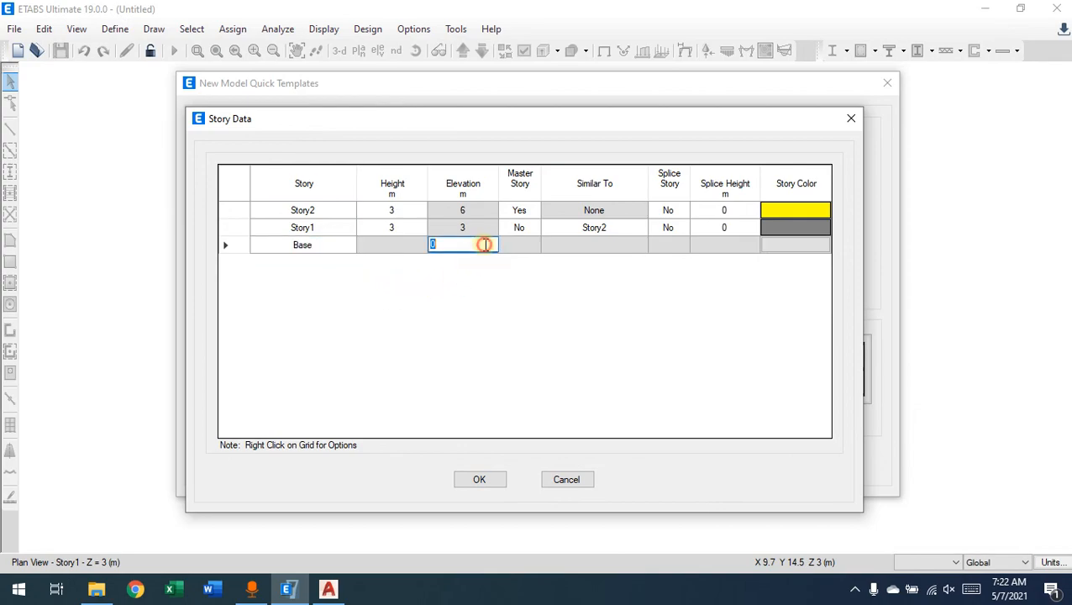
click(328, 245)
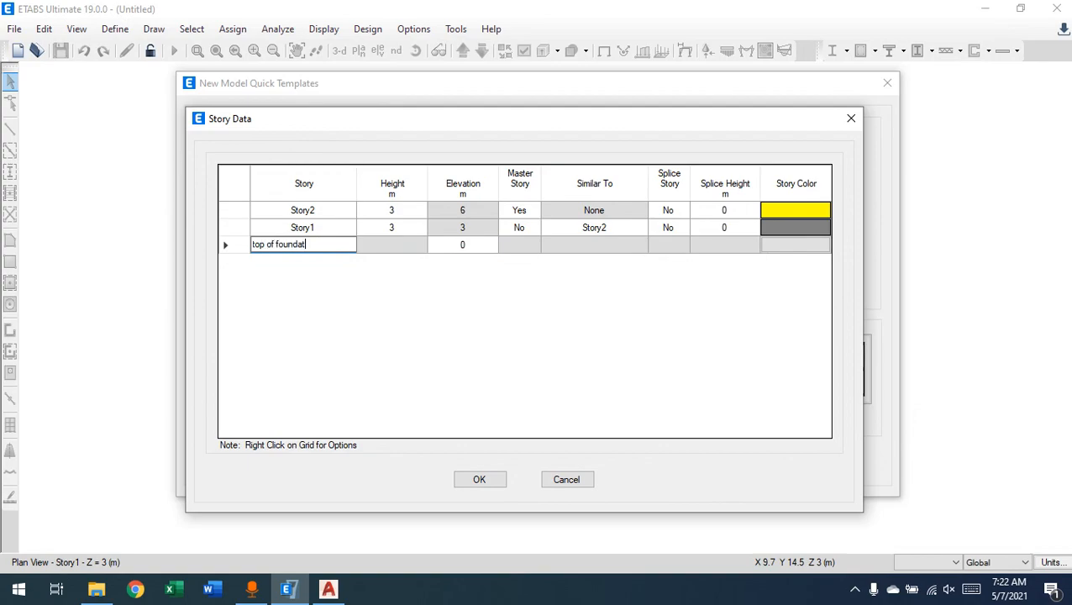
key(shift+Home)
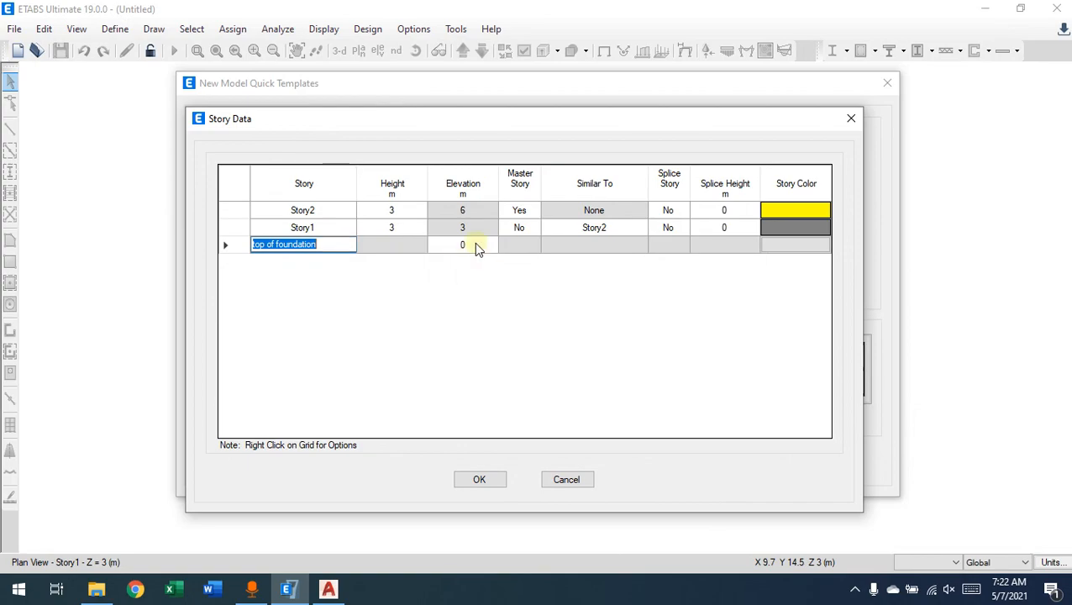
click(474, 244)
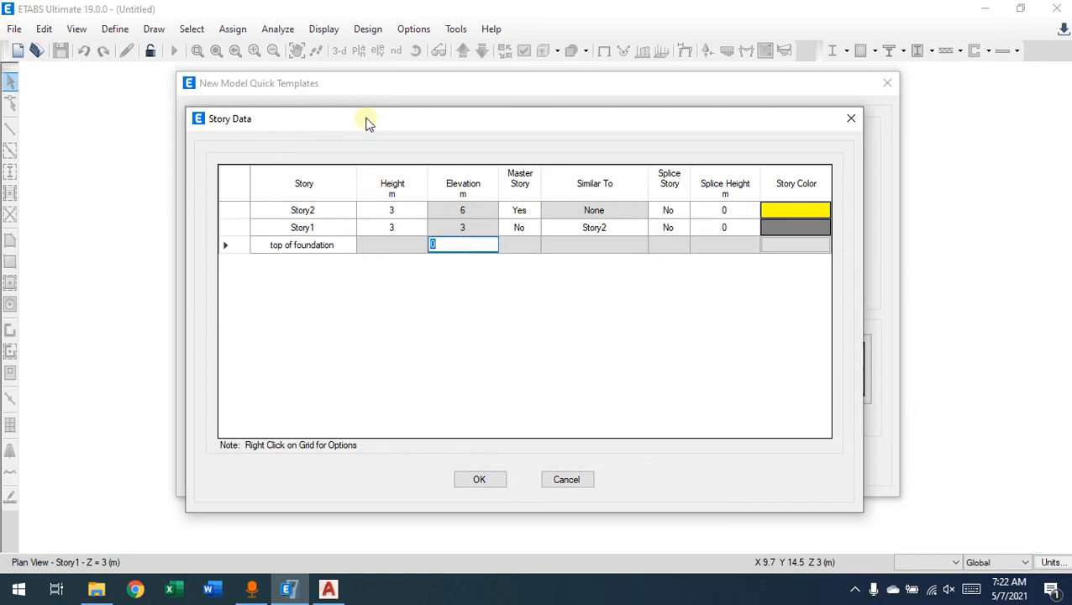
mouse_move(367, 122)
mouse_down()
mouse_move(408, 135)
mouse_move(395, 107)
mouse_move(357, 109)
mouse_up()
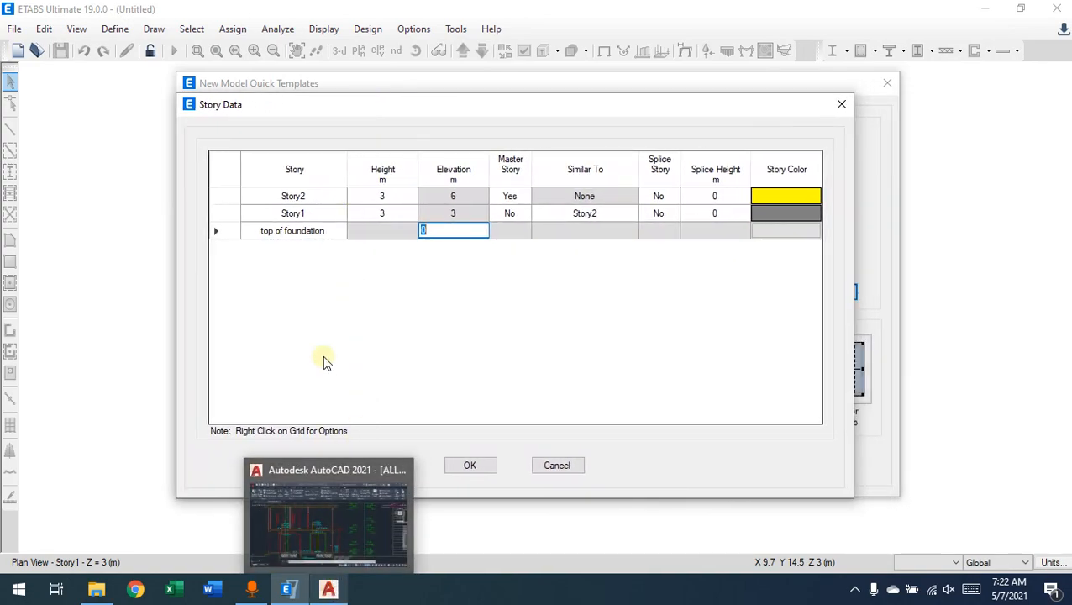
click(322, 269)
click(294, 214)
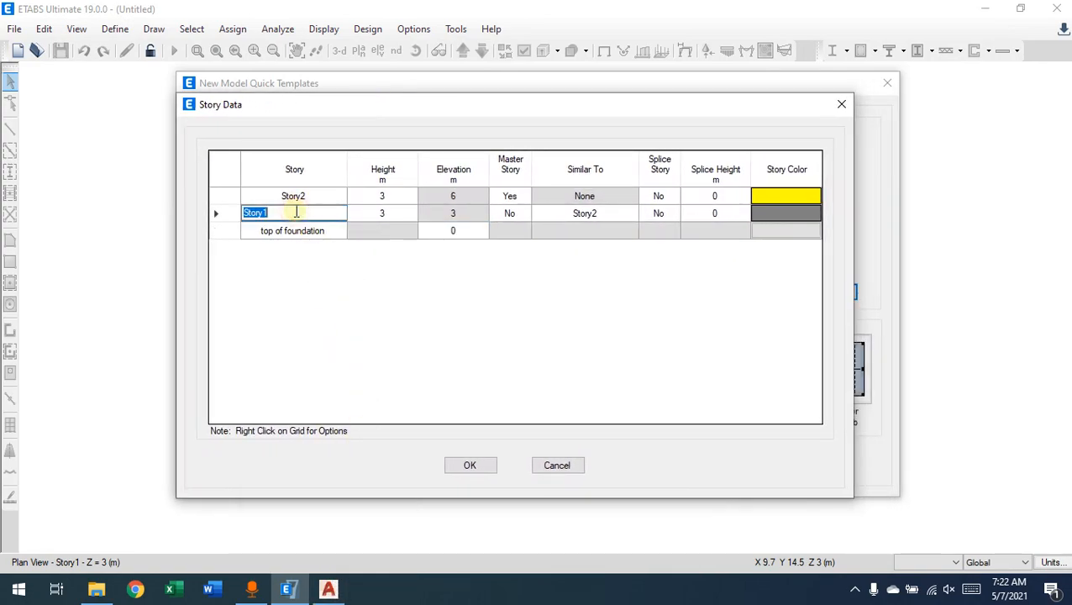
Switch to AutoCAD and frame the section's foundation zone and the +0,50 level mark with red rectangles
click(331, 585)
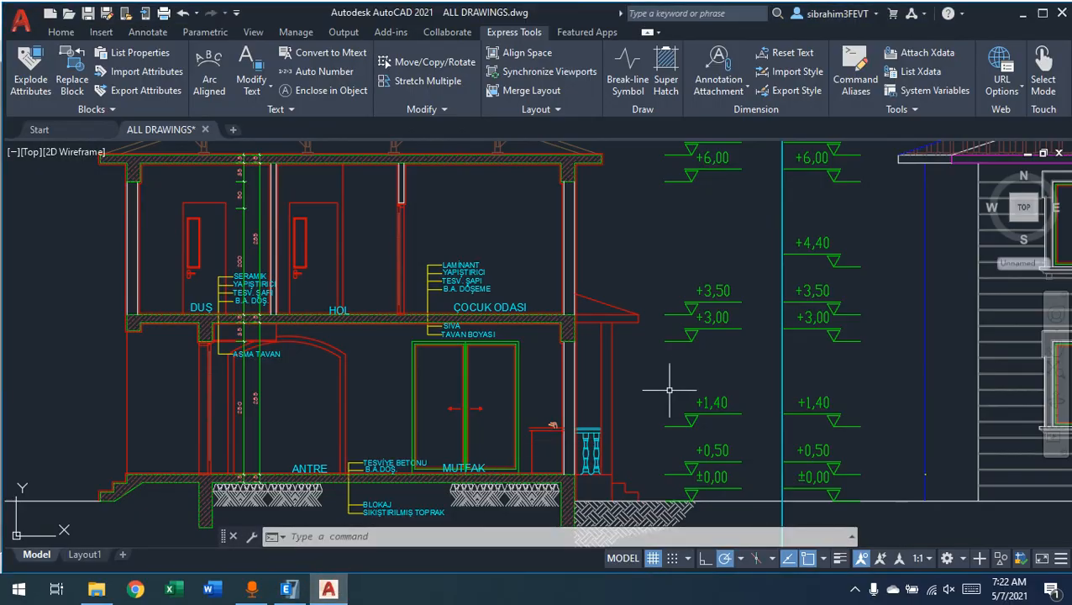
middle_drag(678, 395, 675, 307)
click(715, 373)
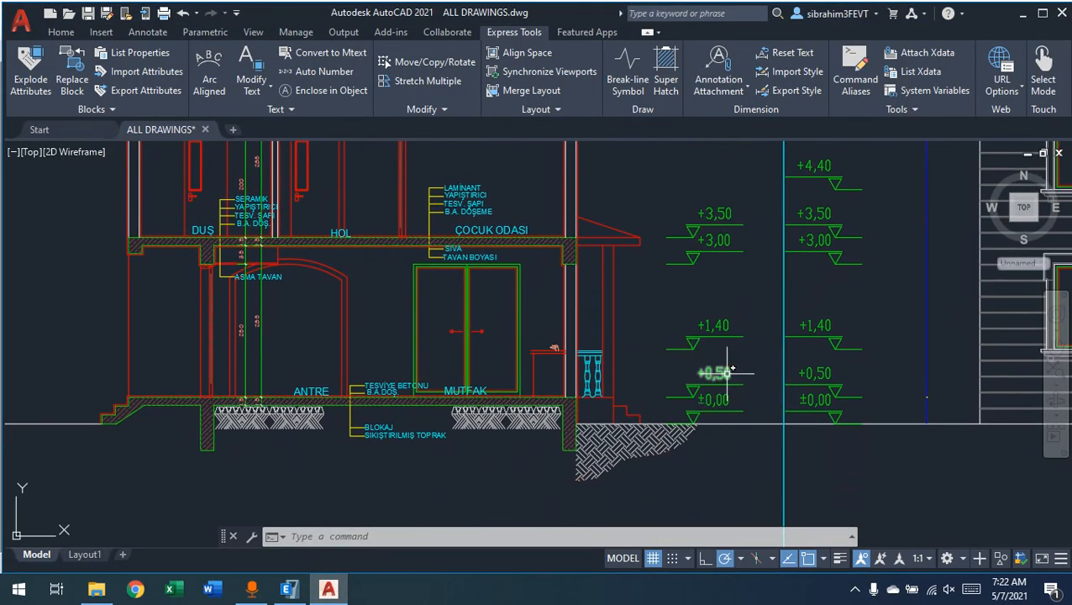
scroll(496, 391, up, 2)
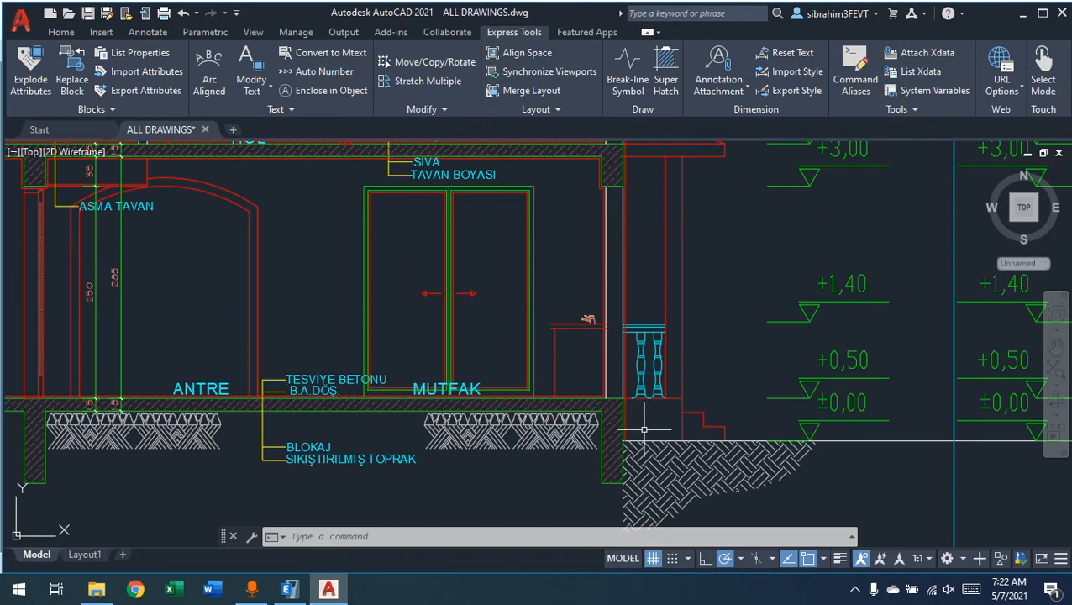
key(ctrl+alt+d)
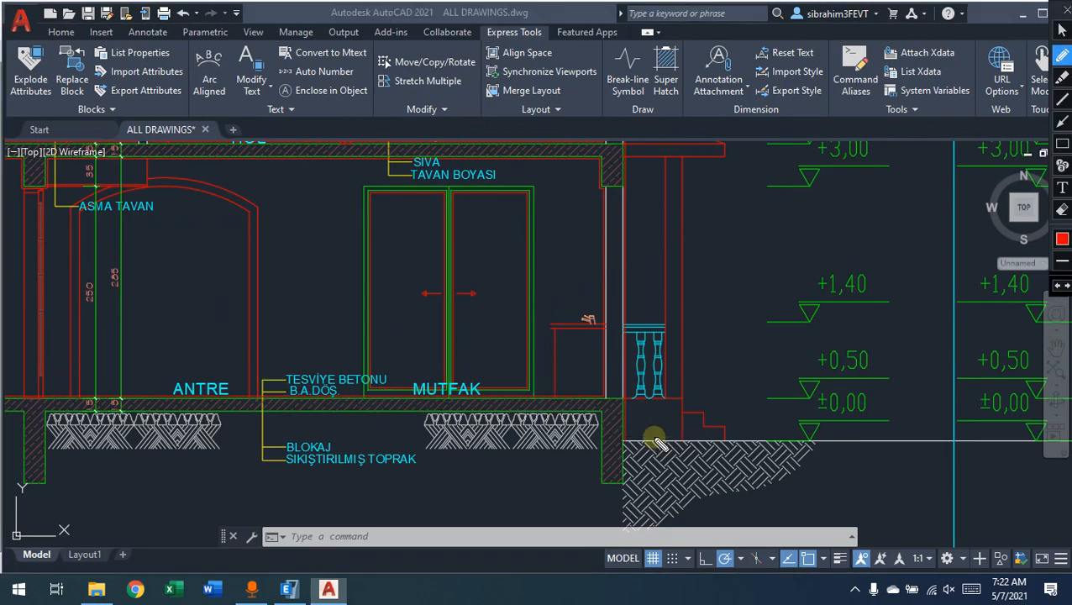
click(1061, 143)
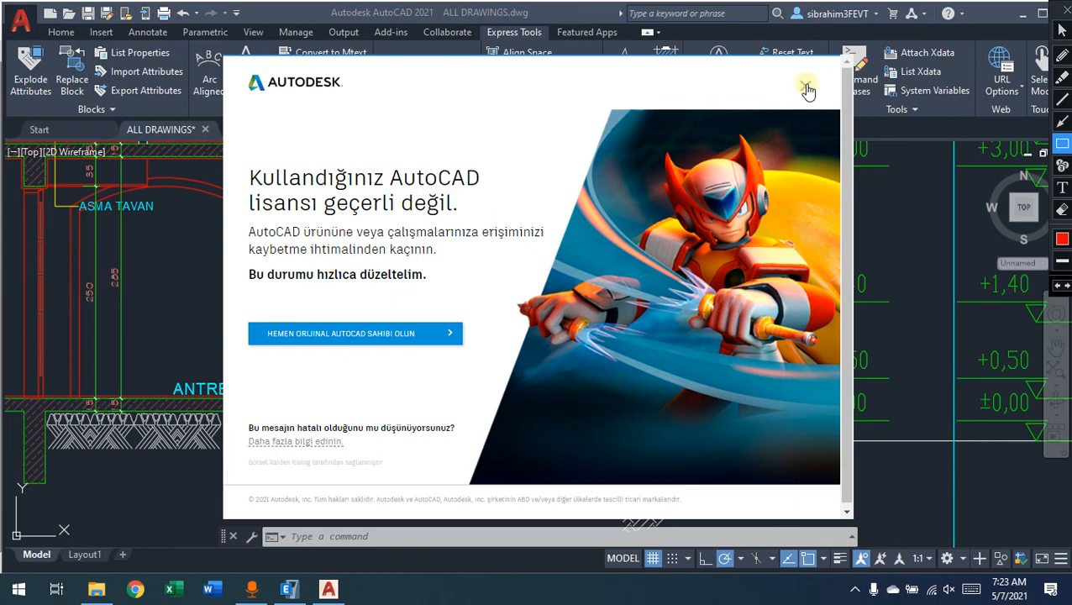
click(807, 86)
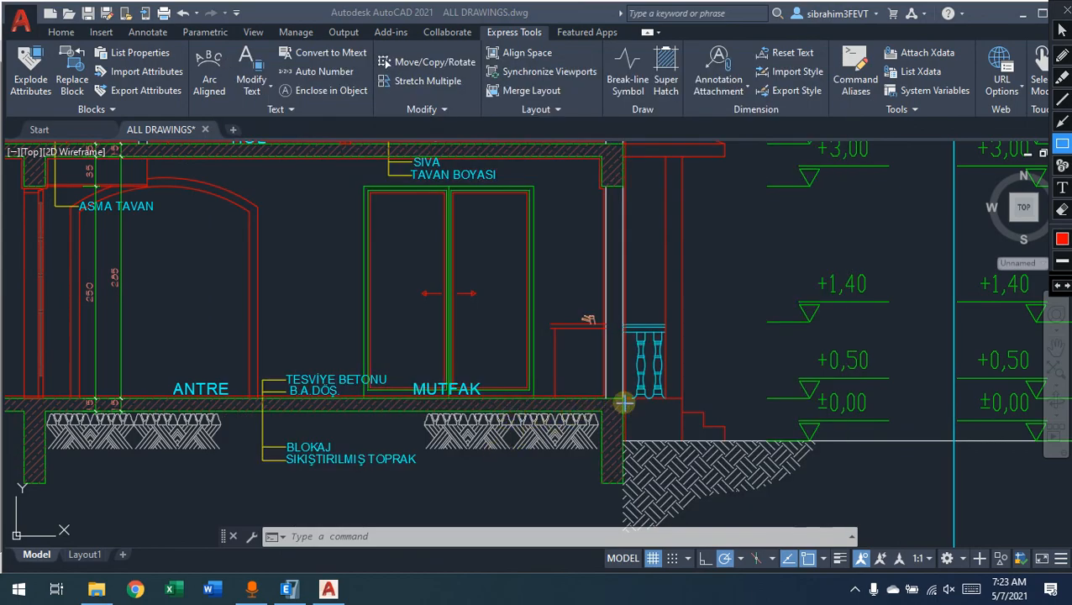
mouse_move(625, 399)
mouse_down()
mouse_move(502, 491)
mouse_move(7, 479)
mouse_move(3, 468)
mouse_up()
drag(888, 343, 798, 383)
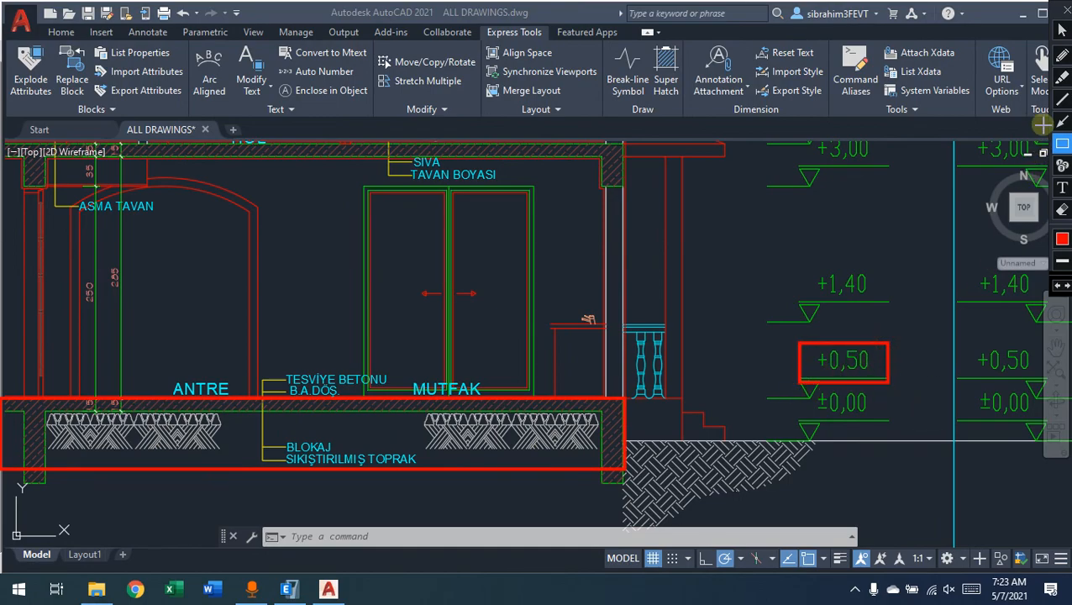
Annotate the section in red with a 0 beside +0,50, a line under ±0,00 and an upward arrow through the ground story
click(1063, 59)
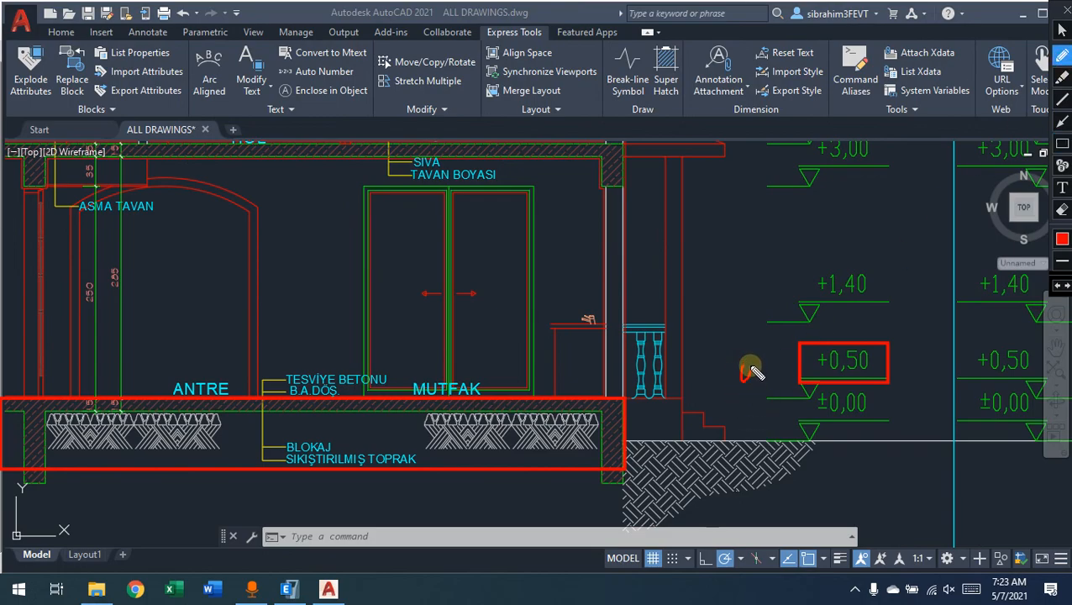
drag(743, 376, 744, 380)
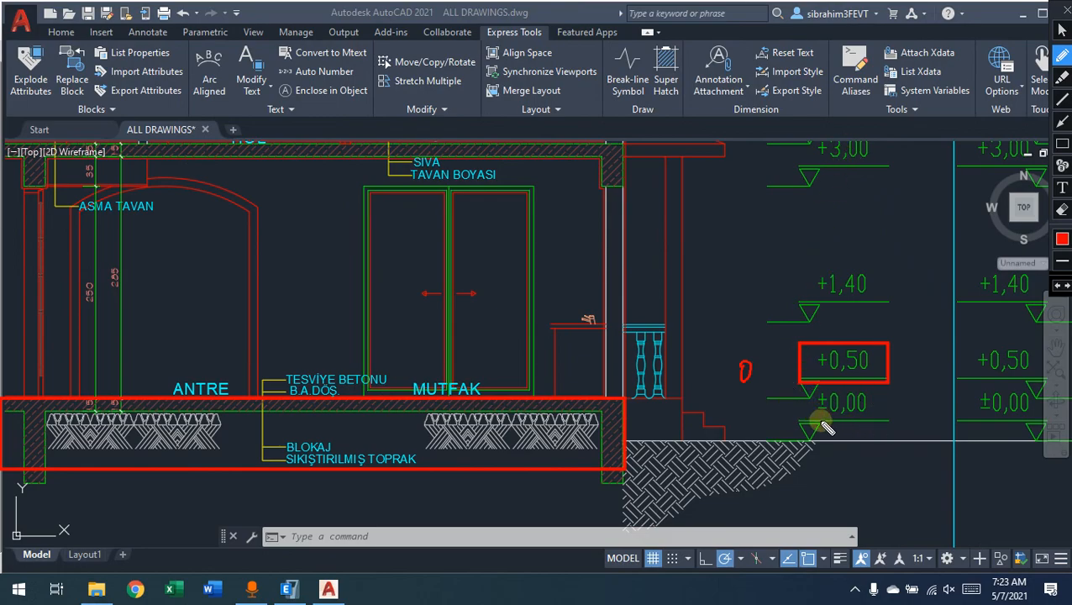
drag(776, 441, 839, 449)
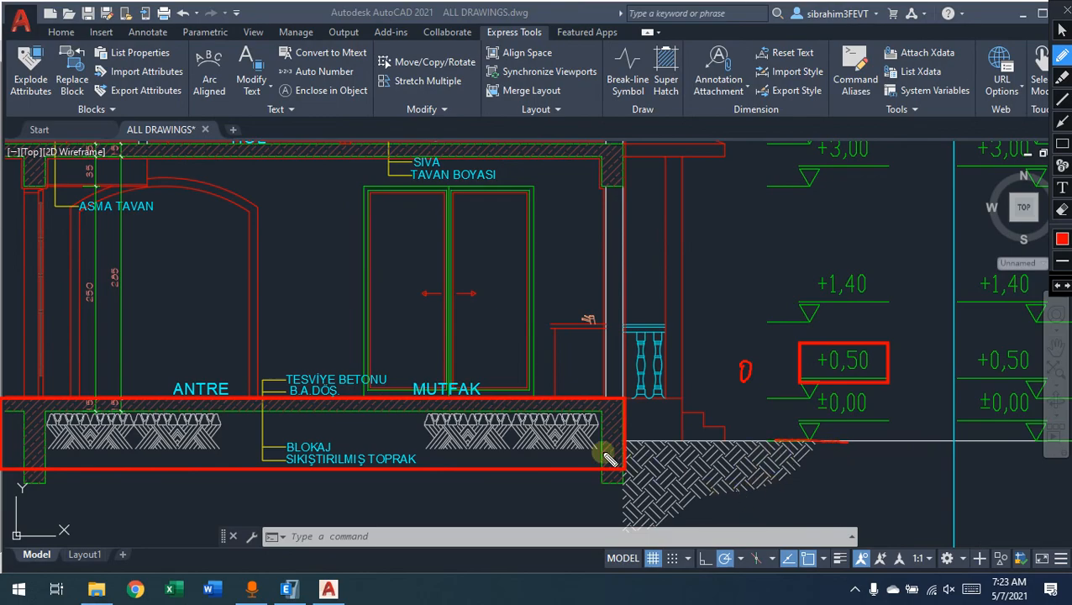
drag(523, 391, 527, 147)
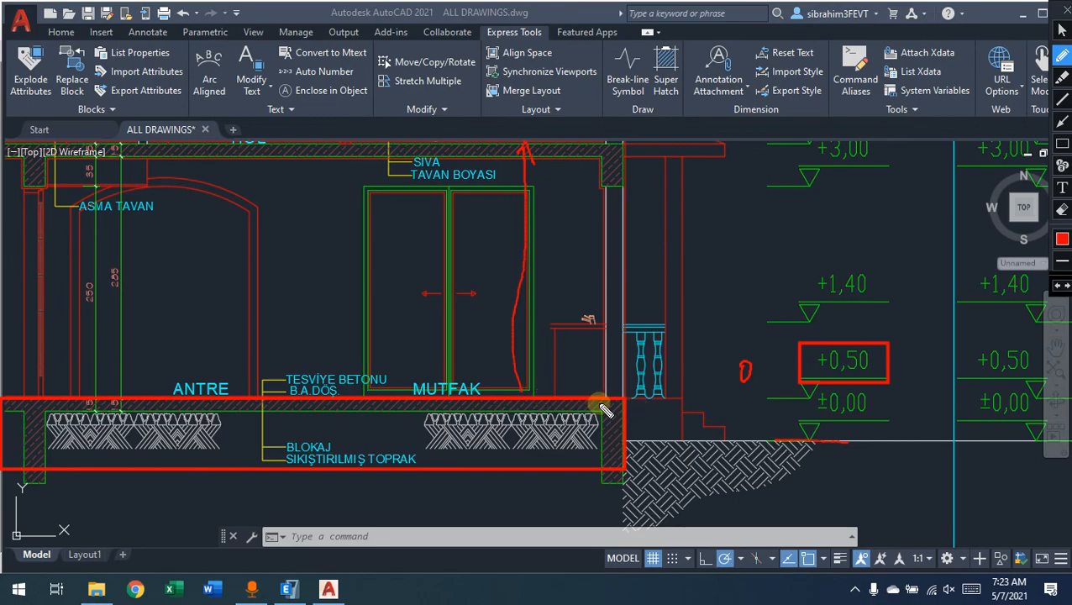
Switch back to ETABS and set the top of foundation elevation to 0.5 m, checking the heights and elevations of the stories above
click(290, 589)
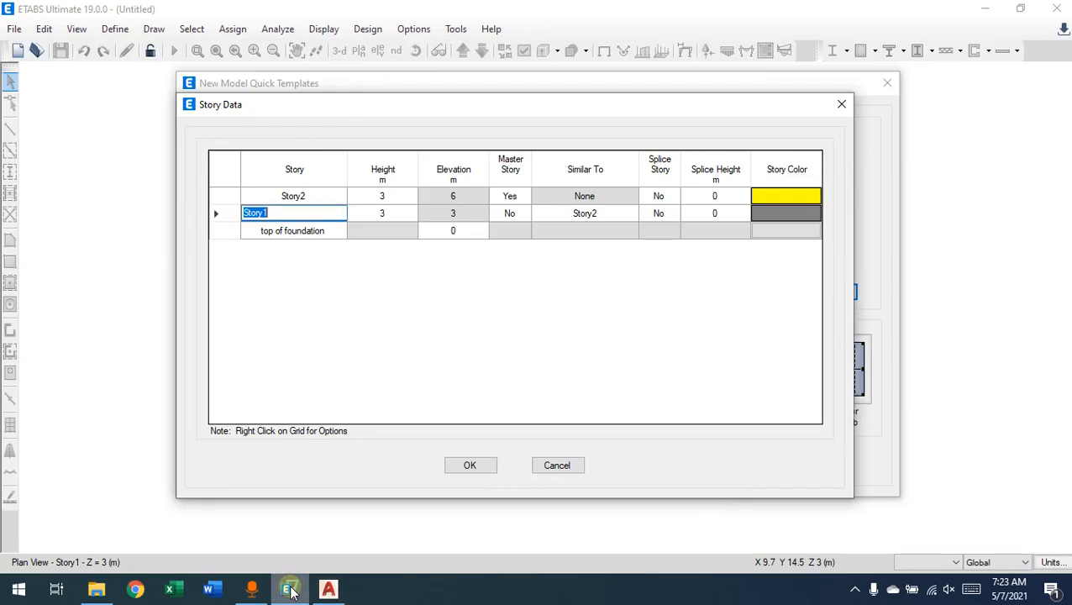
click(461, 215)
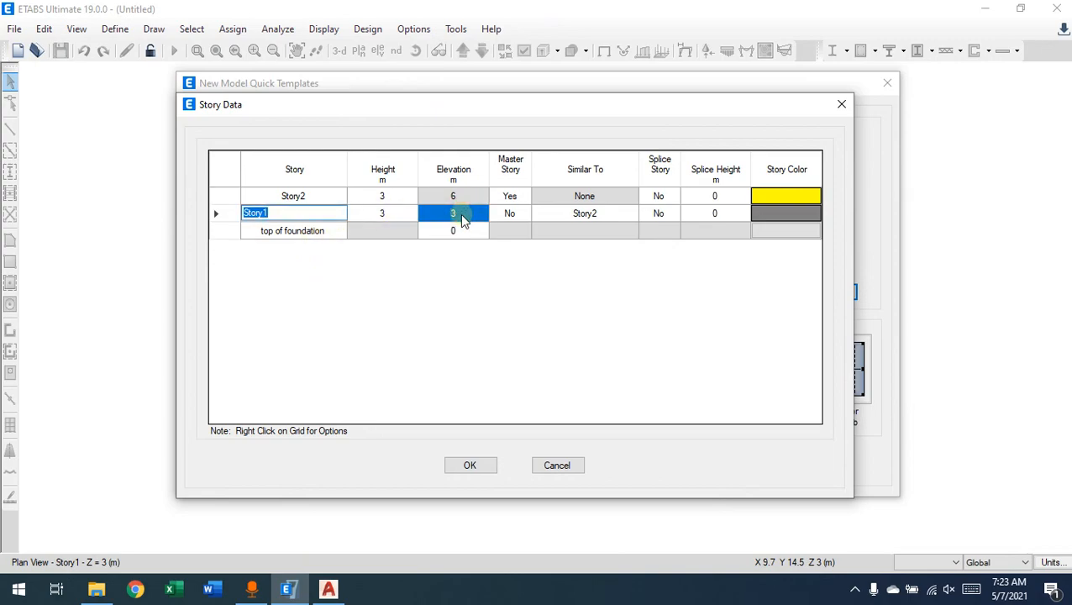
click(465, 230)
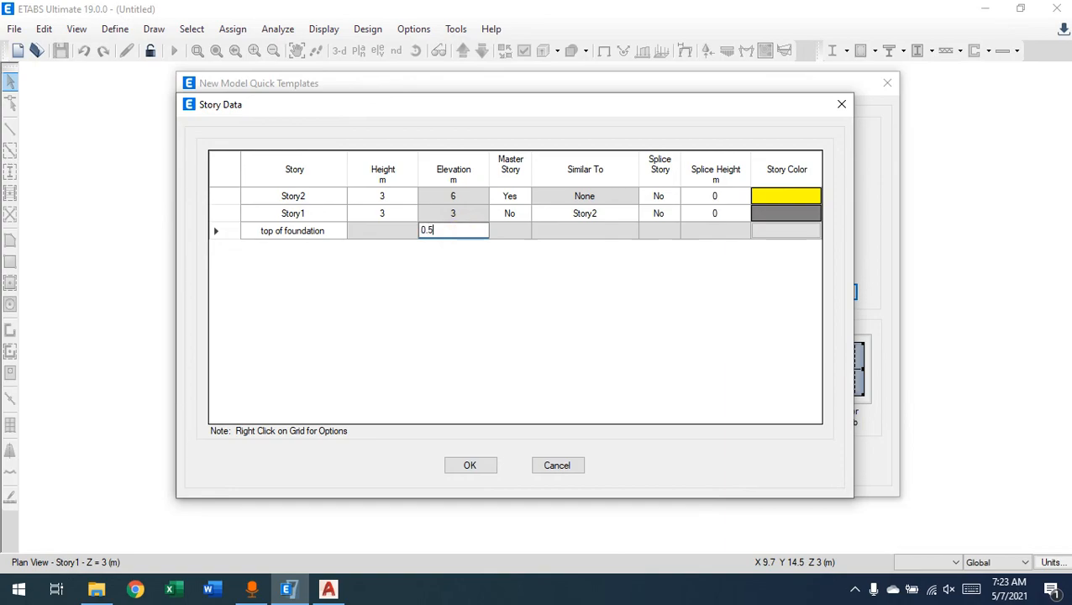
click(463, 217)
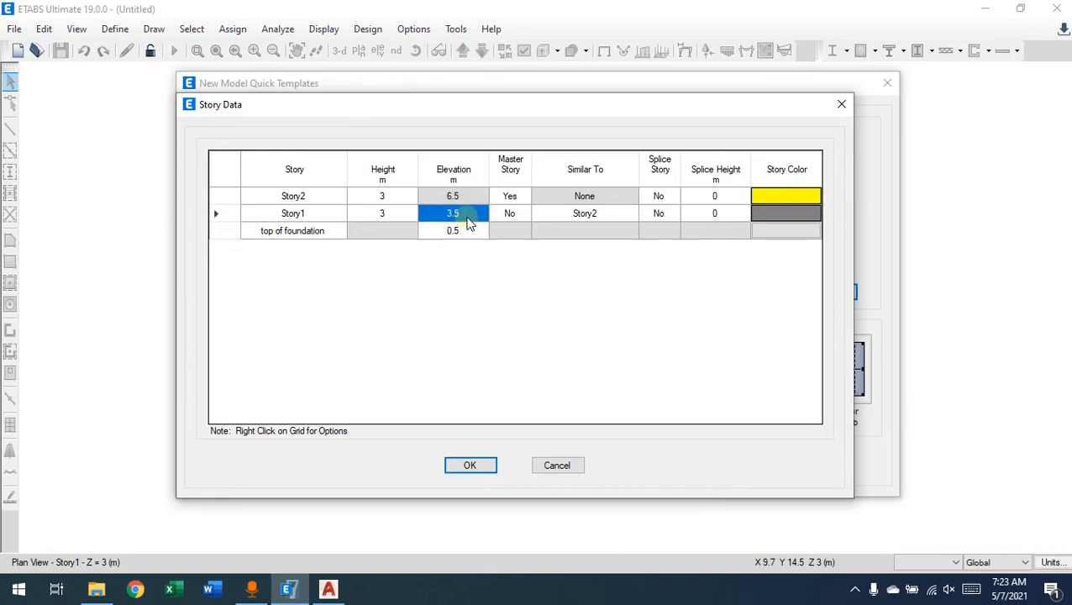
click(461, 200)
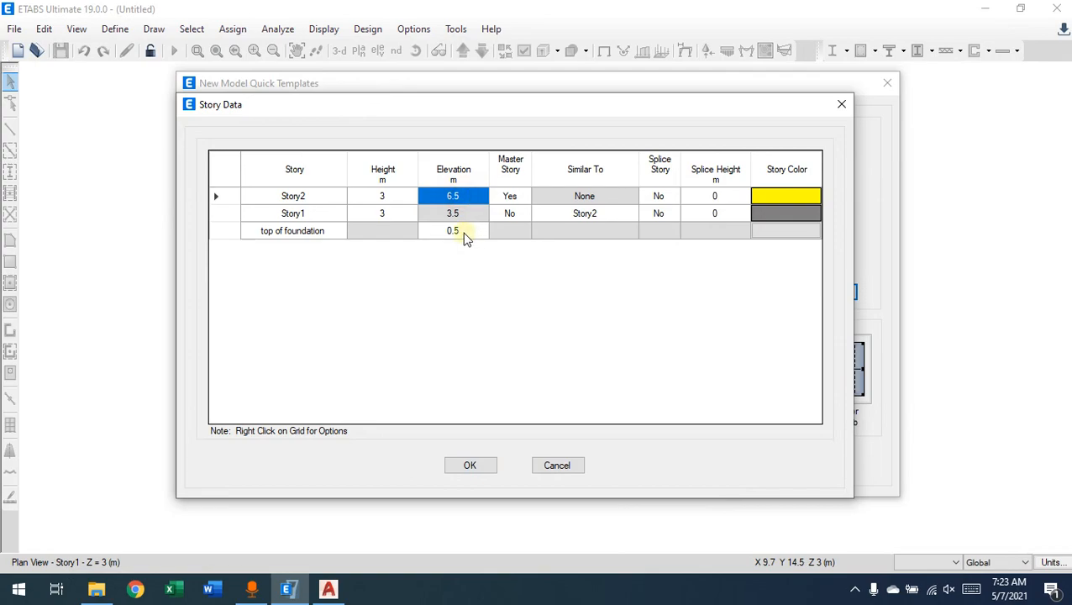
click(394, 212)
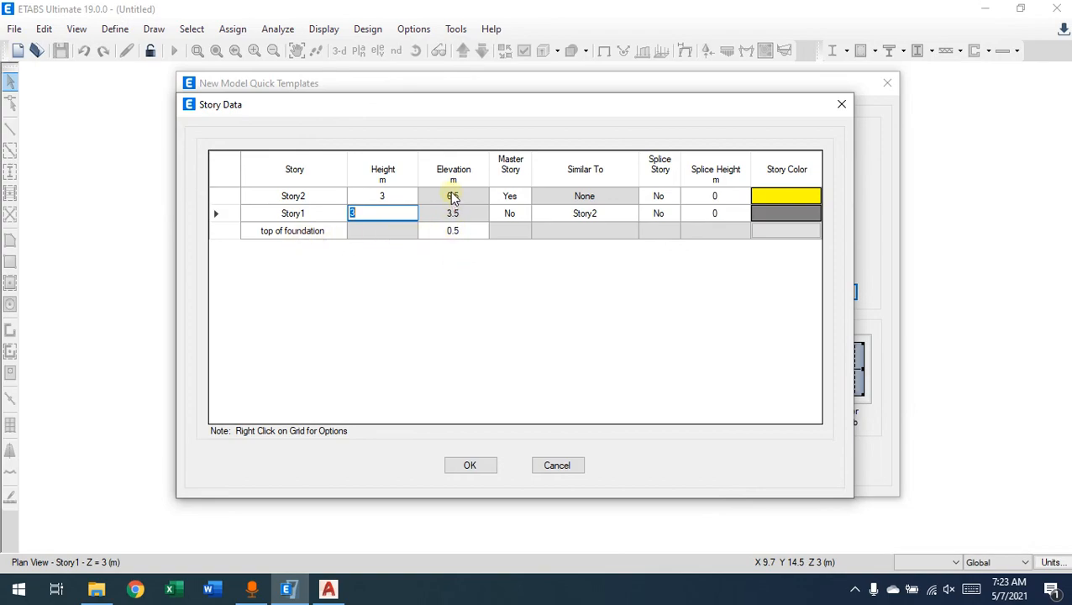
click(521, 213)
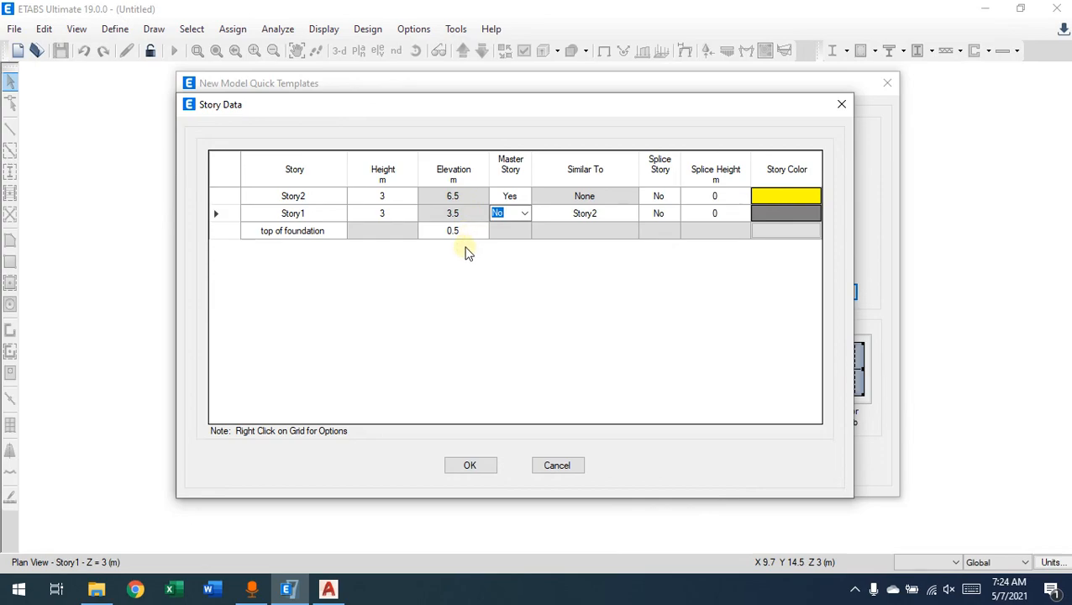
click(465, 233)
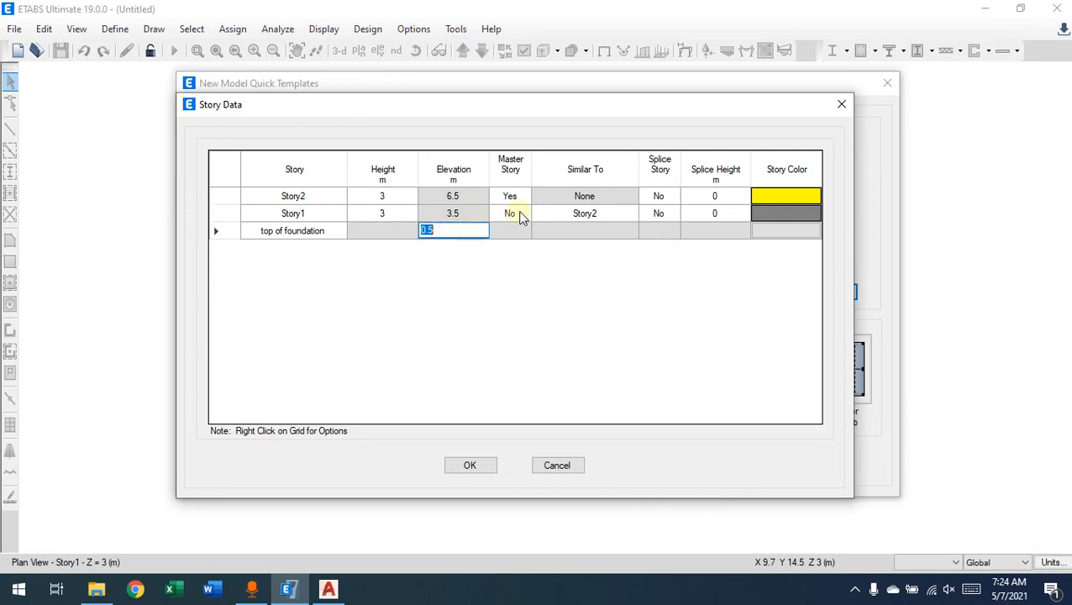
Make Story1 a master story and check the Similar To entries of both stories
click(519, 197)
click(520, 214)
click(523, 214)
click(517, 228)
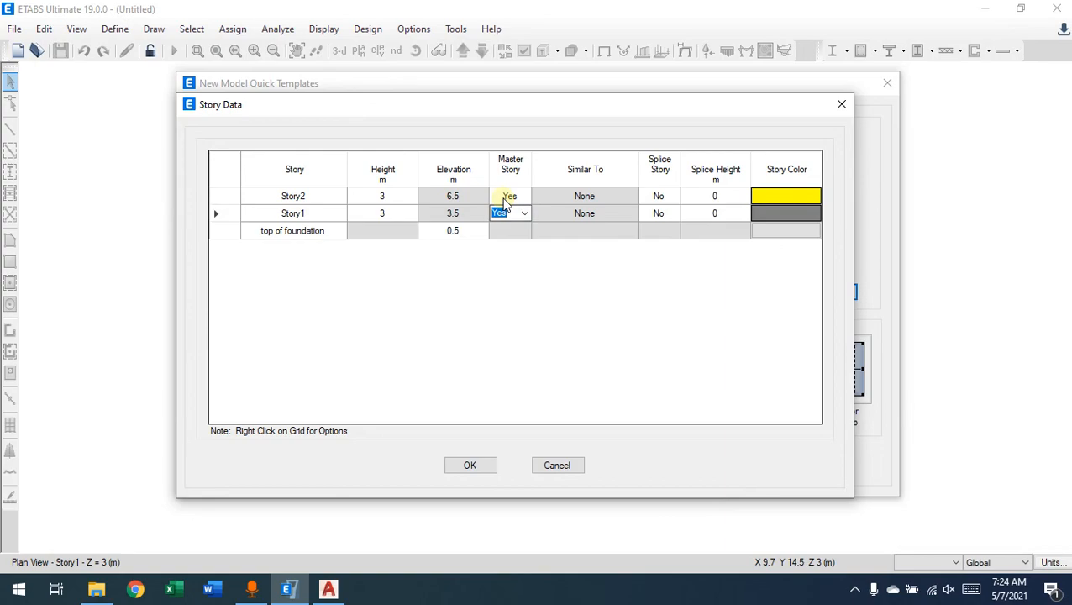
click(587, 198)
click(586, 214)
click(587, 201)
click(586, 213)
click(587, 197)
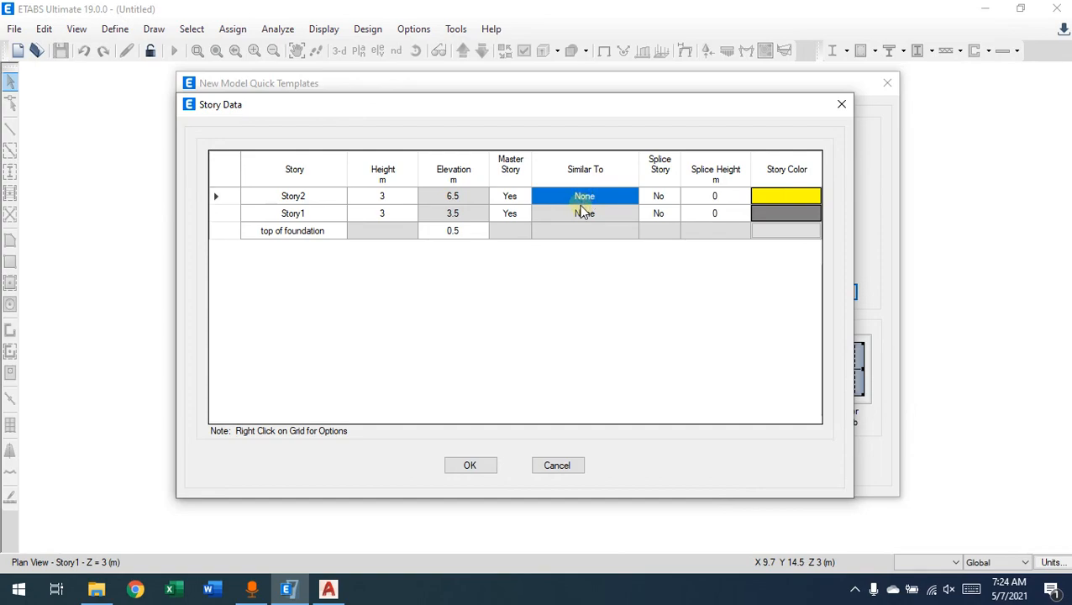
click(576, 215)
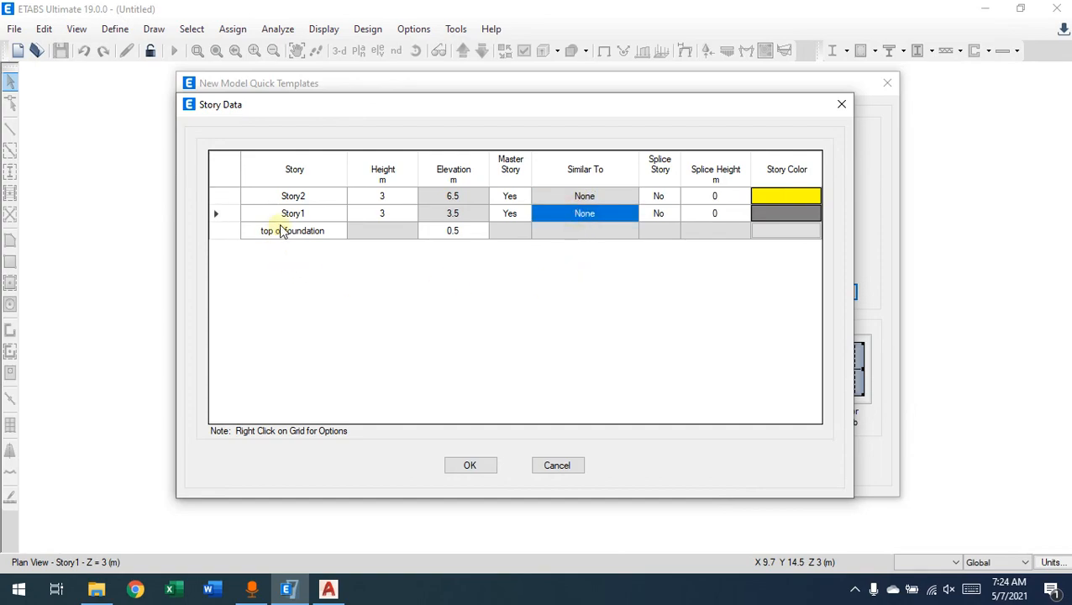
Rename Story1 to "top of first floor" in the story table
click(311, 213)
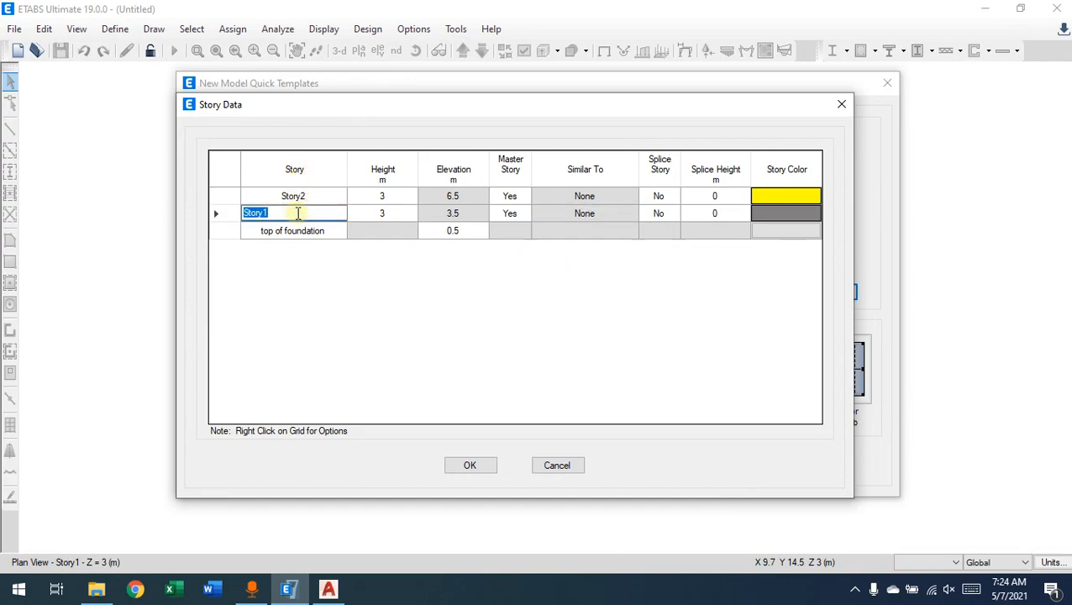
click(310, 194)
click(313, 213)
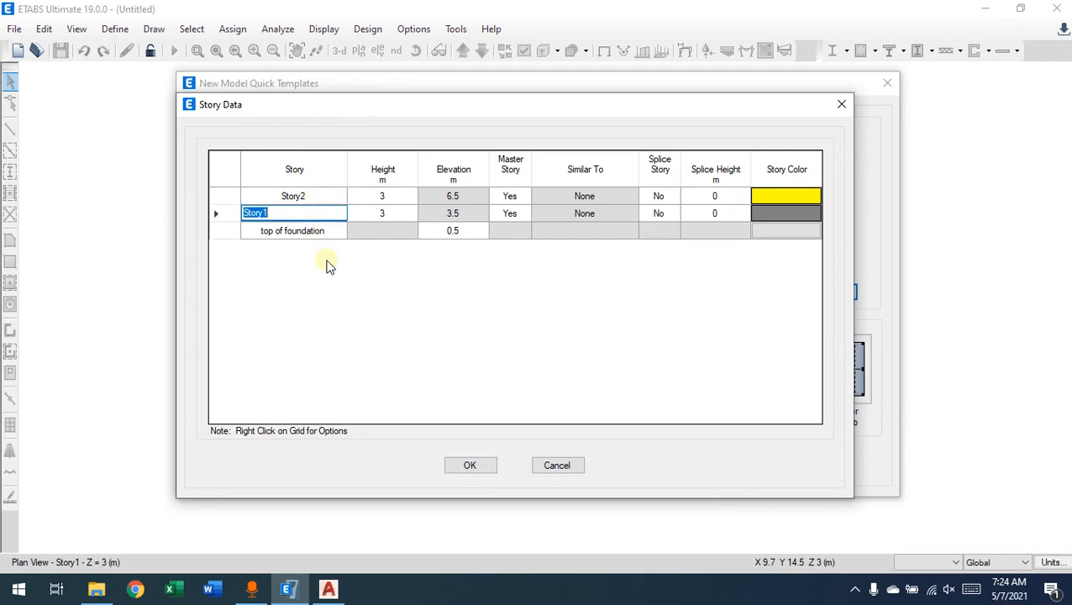
text(to)
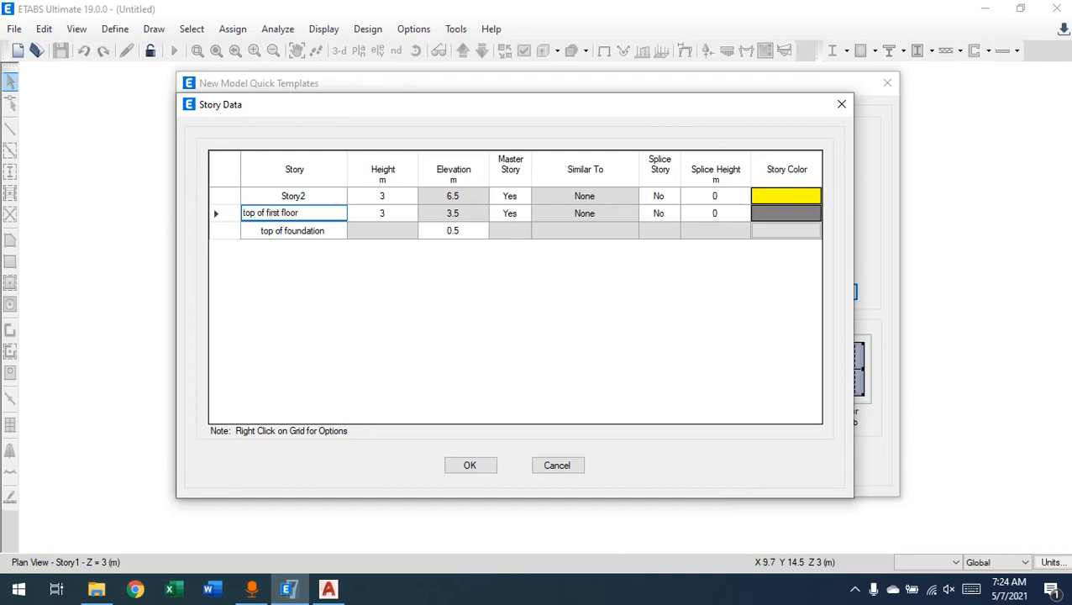
Try to reuse the first floor's name for Story2 and rename Story2 to "top of second floor"
drag(318, 217, 235, 215)
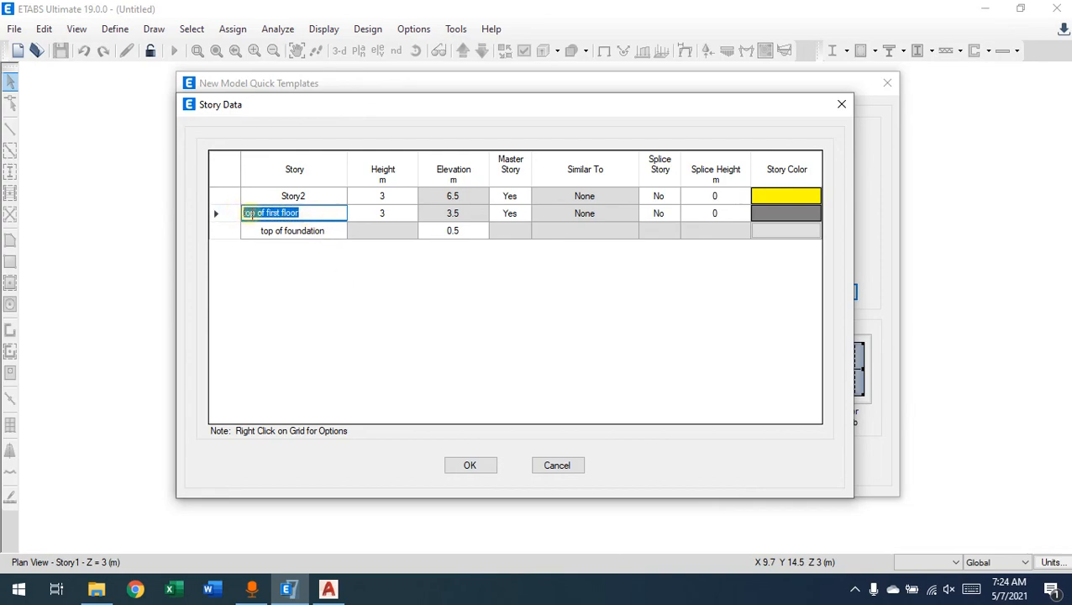
click(294, 196)
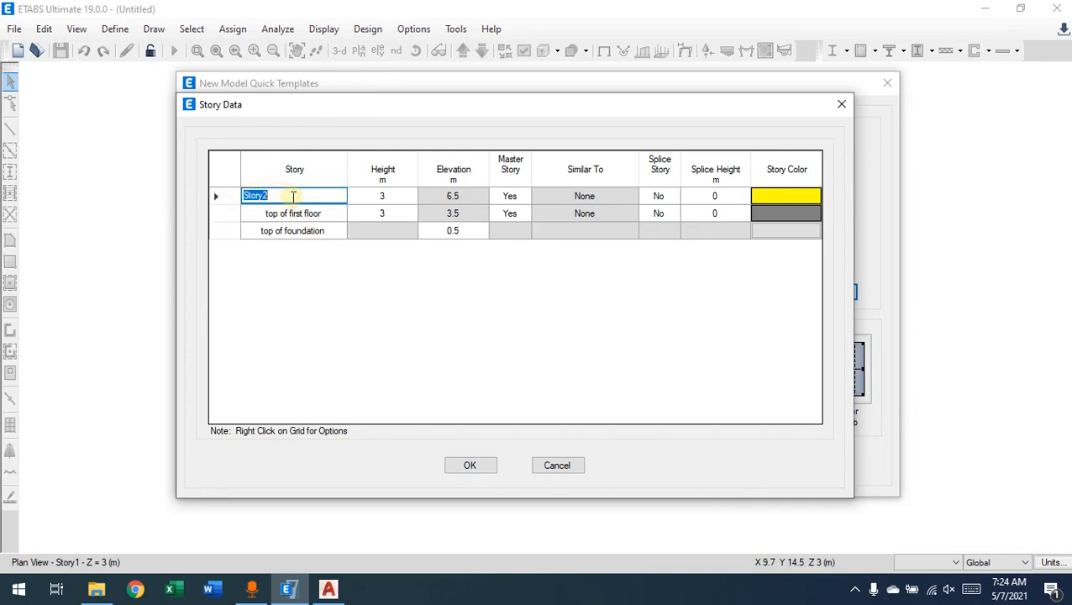
key(ctrl+v)
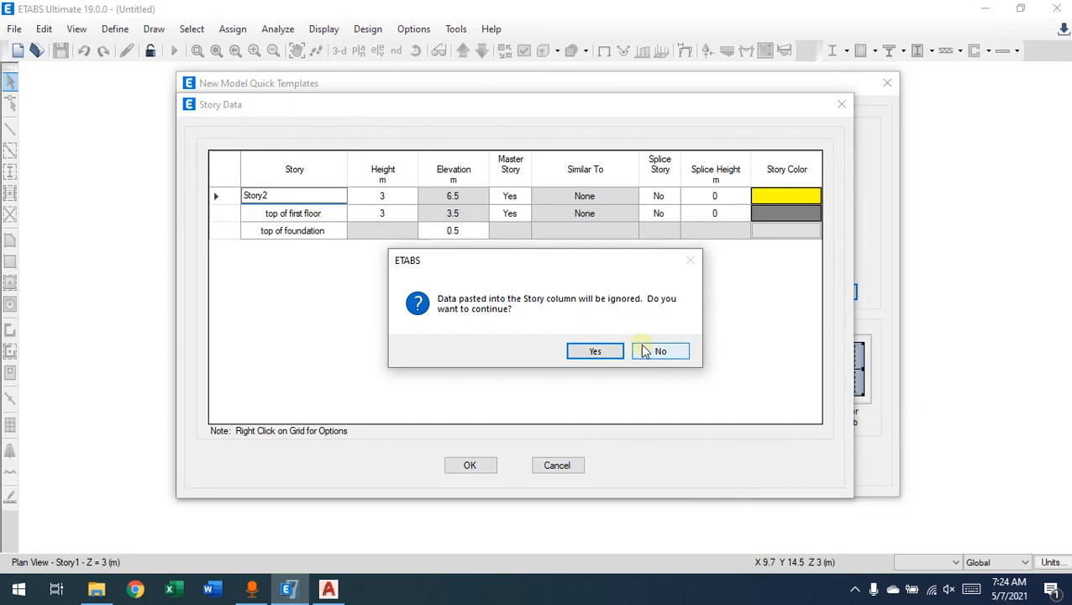
click(597, 351)
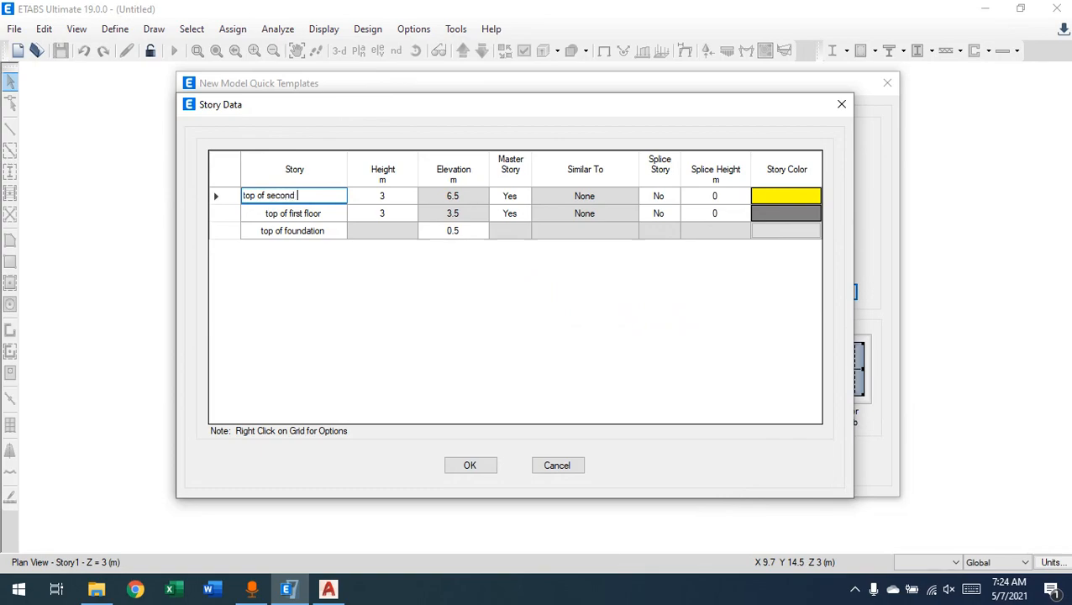
key(Return)
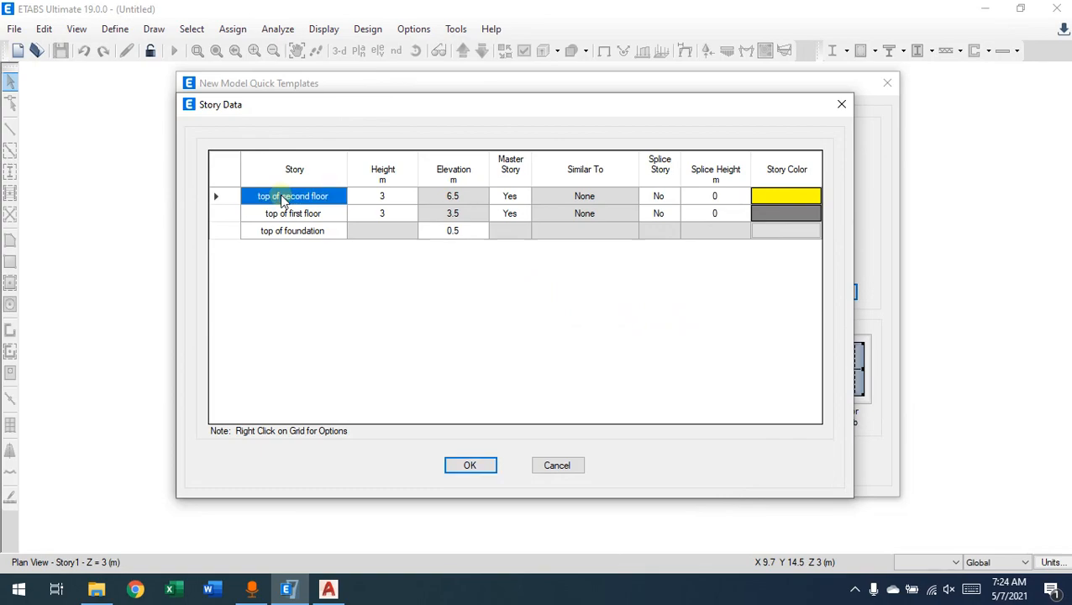
Accept the custom story data and create the new model from the Grid Only template
click(454, 466)
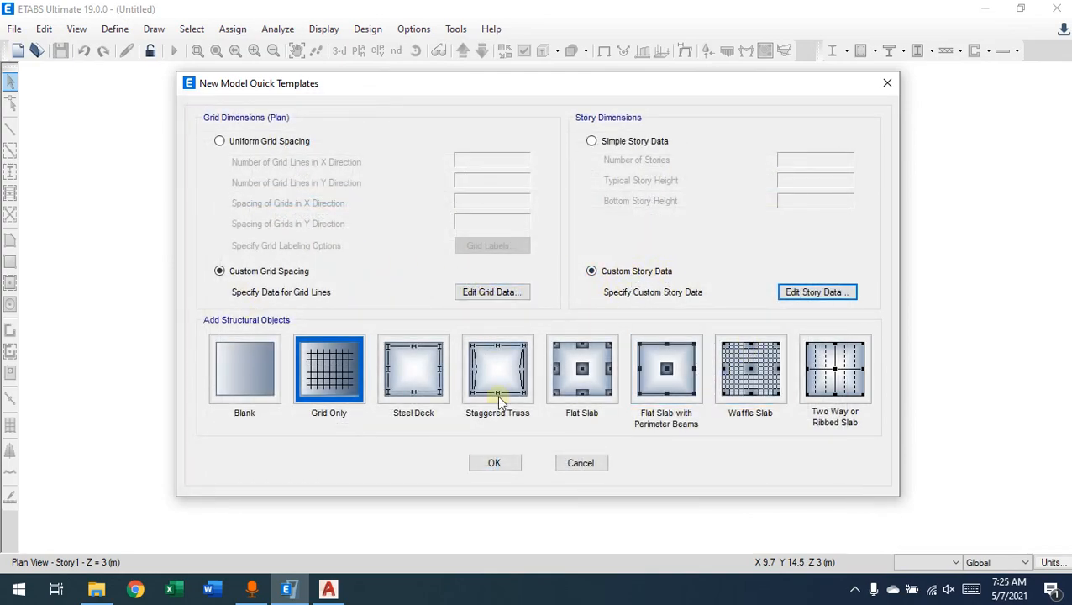
click(511, 468)
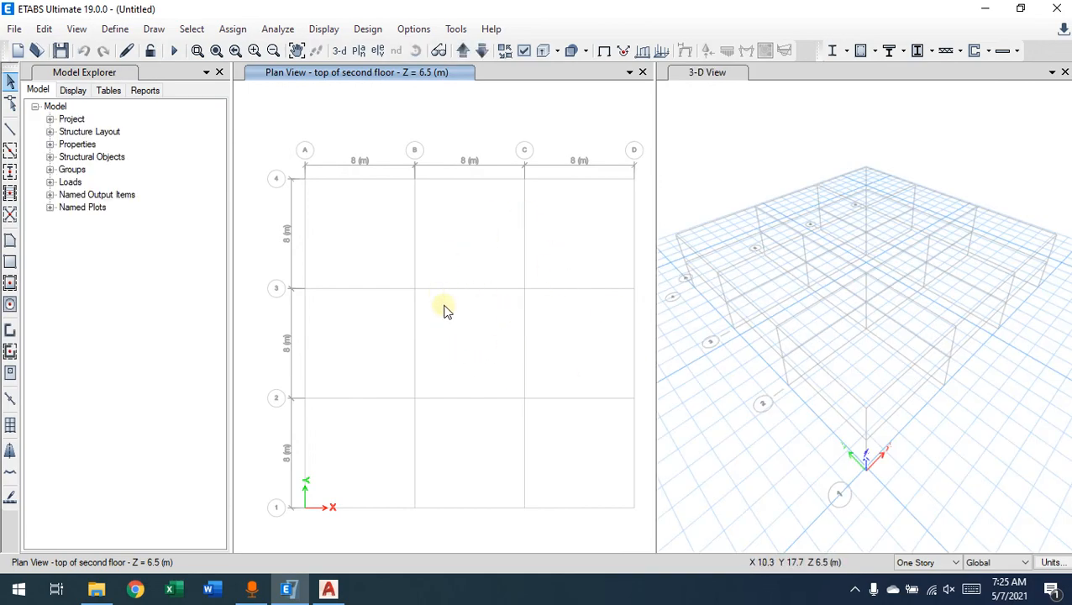
Replace the 3-D view with the elevation view along grid line 2
scroll(831, 380, up, 5)
scroll(933, 261, down, 5)
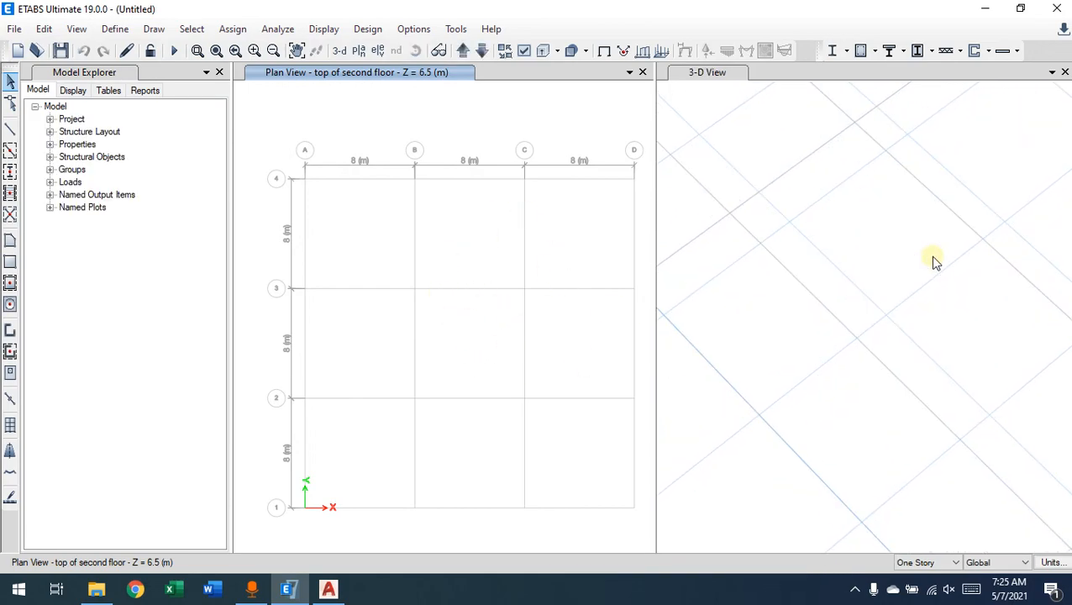
click(790, 160)
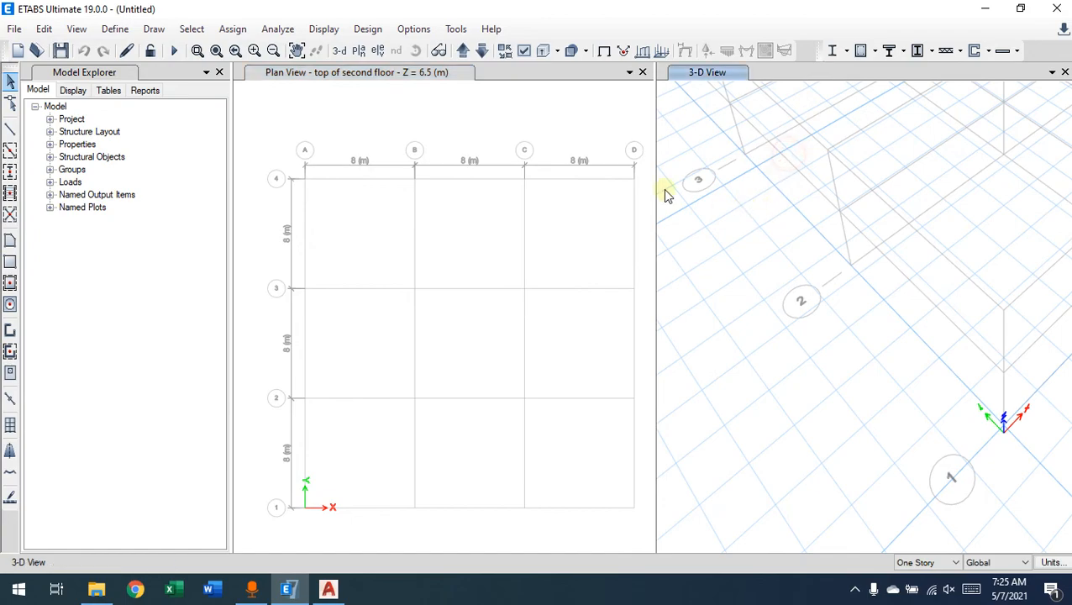
click(377, 51)
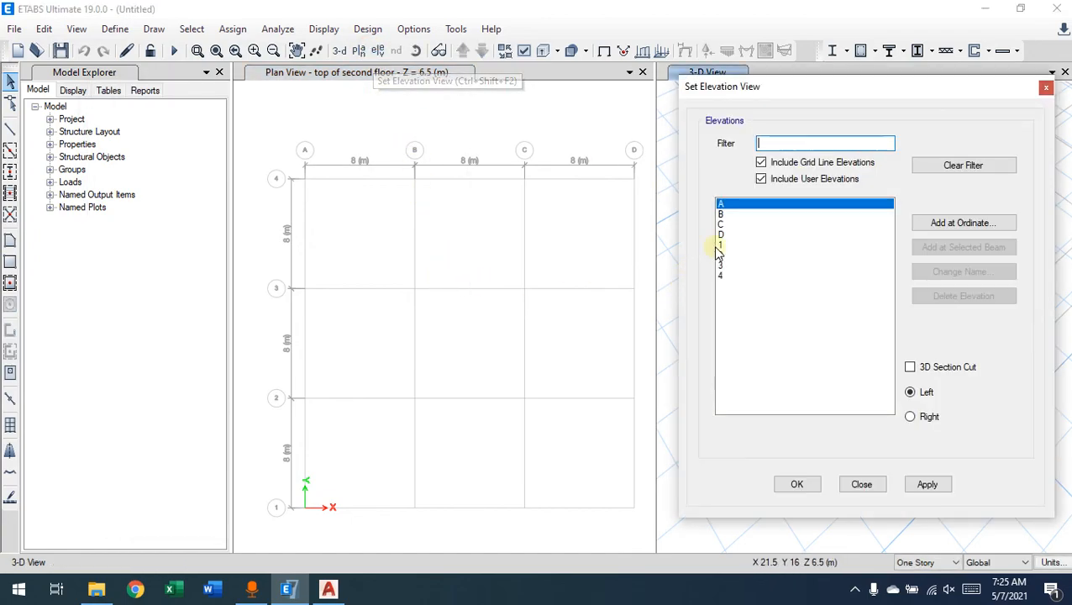
click(731, 255)
click(798, 485)
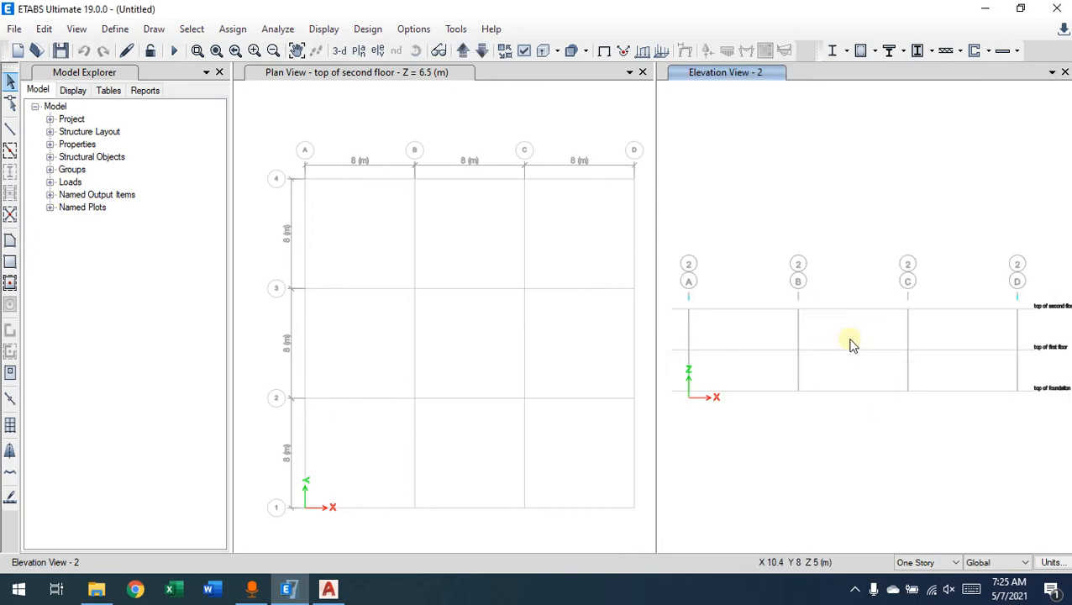
Inspect the story name labels beside grid line D in elevation view 2
middle_drag(1059, 368, 999, 366)
scroll(863, 374, up, 6)
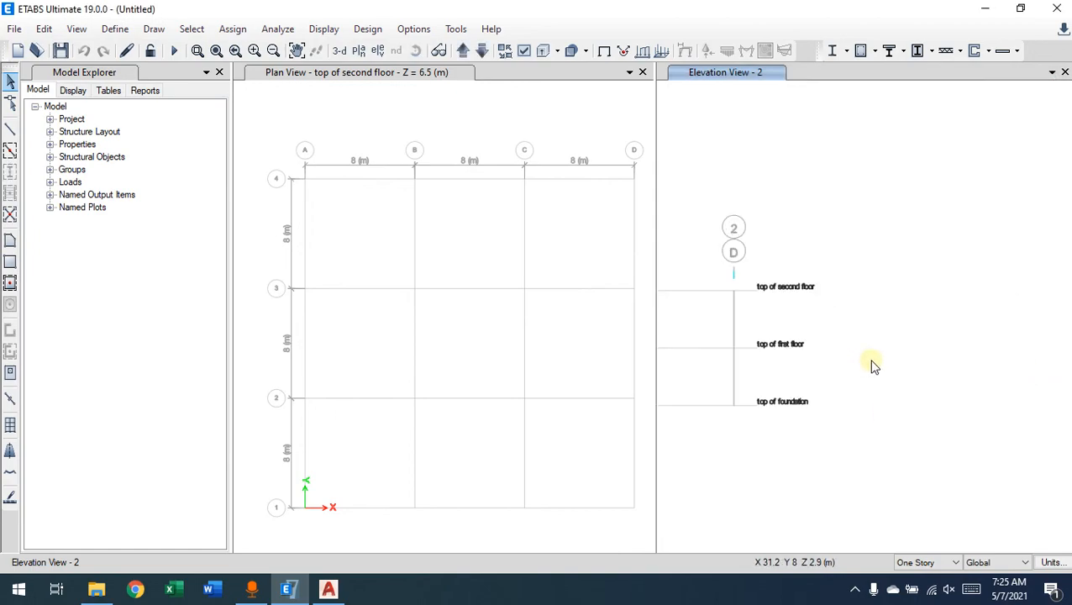
scroll(795, 401, down, 2)
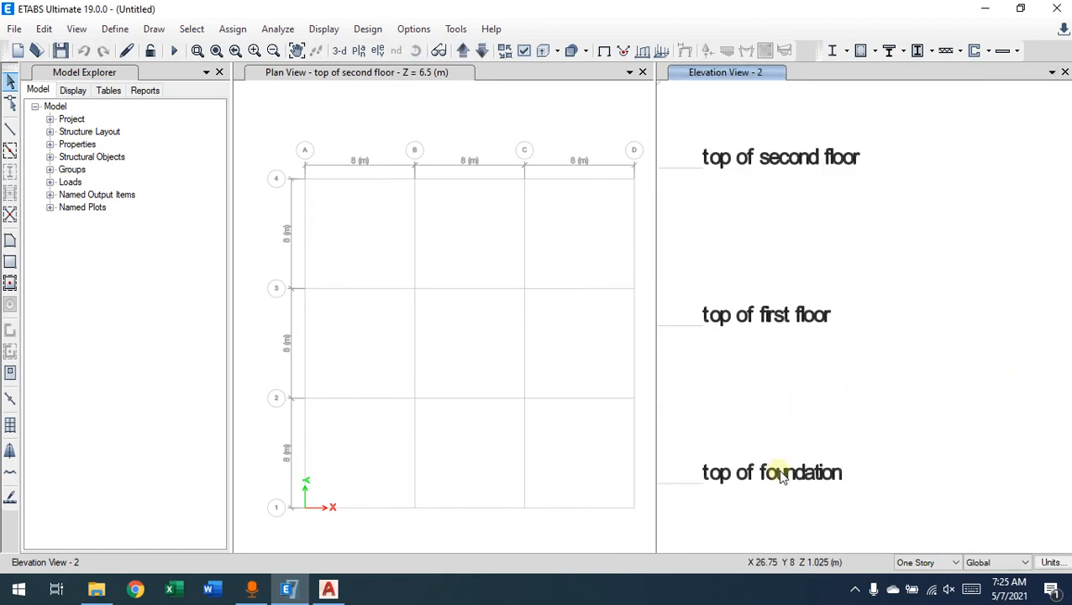
middle_drag(828, 364, 904, 371)
middle_drag(897, 287, 934, 275)
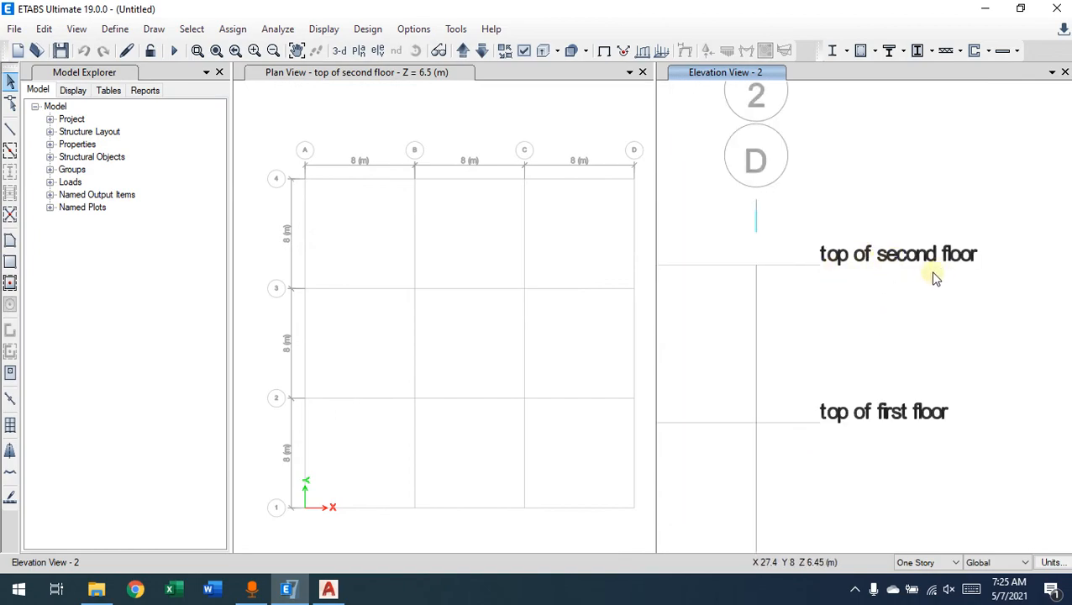
scroll(920, 282, down, 5)
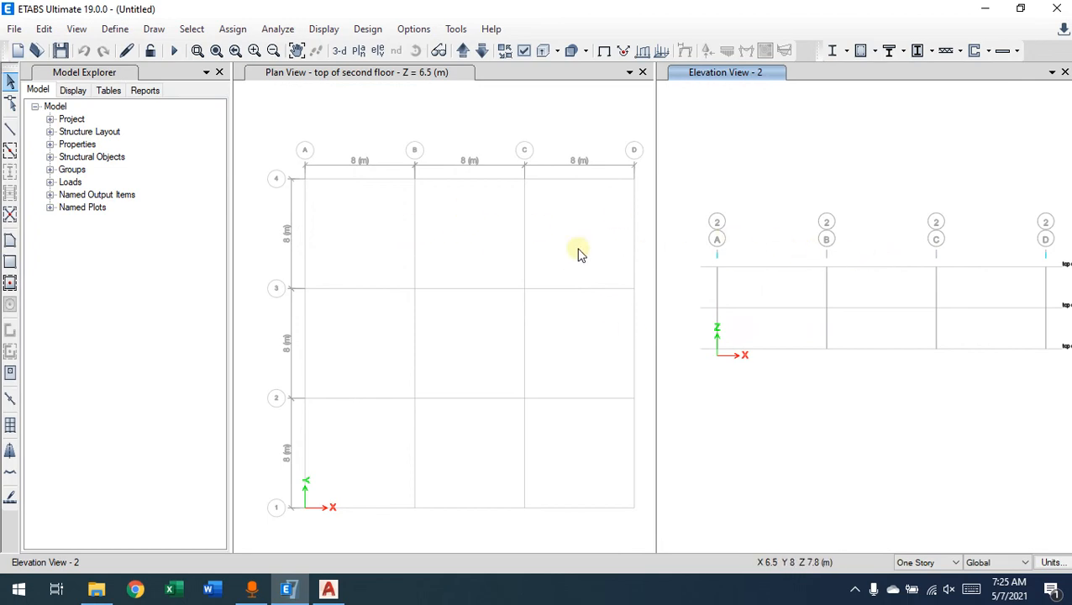
Switch to AutoCAD and examine the level marks beside the architectural building section
click(329, 588)
scroll(533, 337, down, 5)
middle_drag(532, 336, 748, 419)
middle_drag(168, 327, 540, 316)
scroll(355, 246, up, 2)
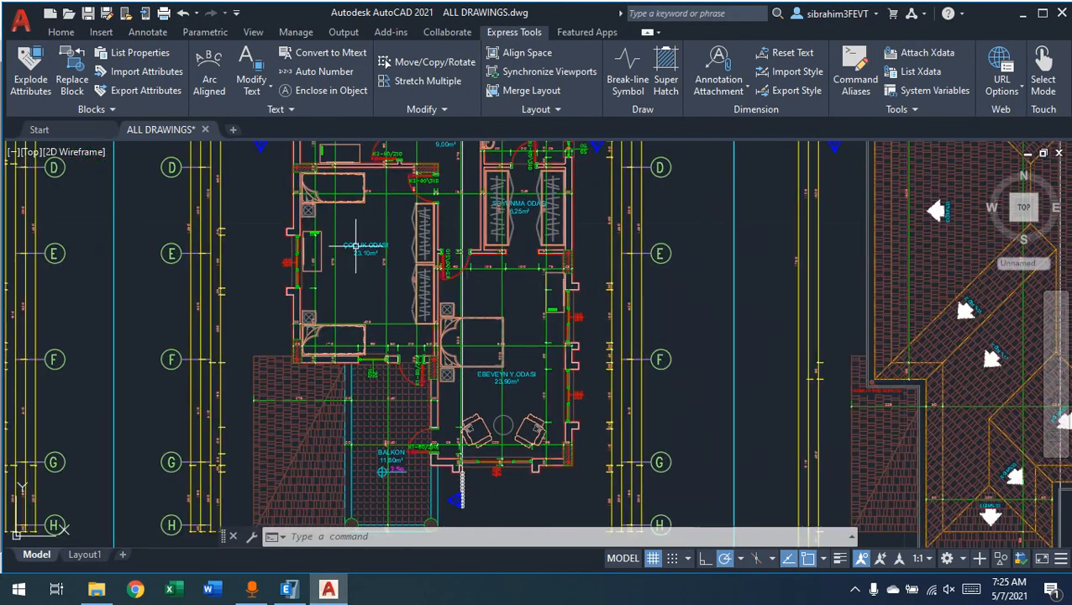
middle_drag(192, 193, 730, 353)
middle_drag(668, 318, 163, 283)
middle_drag(713, 305, 184, 253)
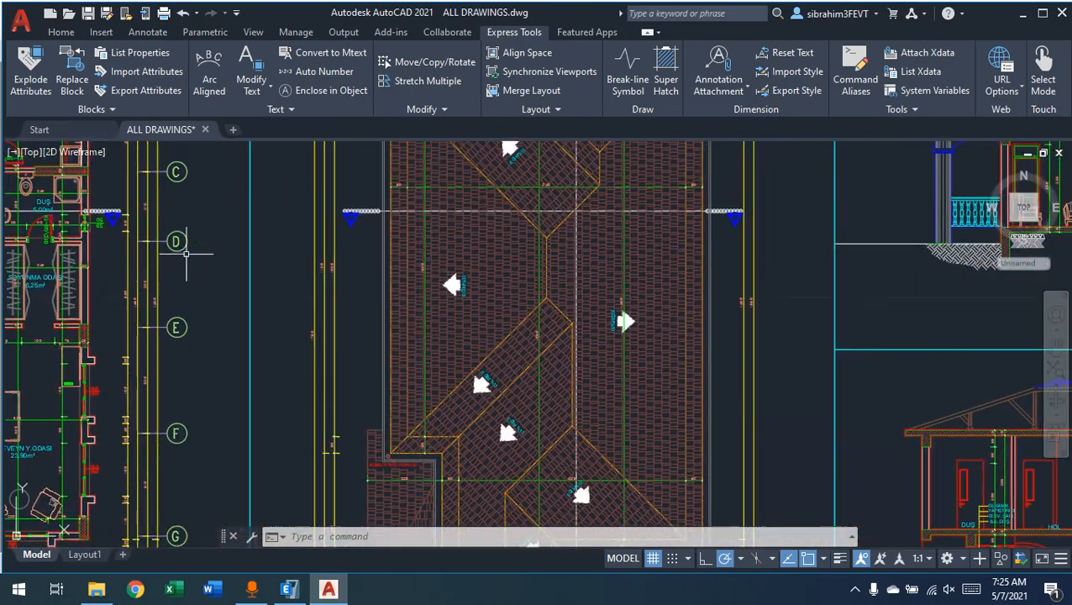
middle_drag(594, 306, 58, 244)
middle_drag(696, 414, 507, 262)
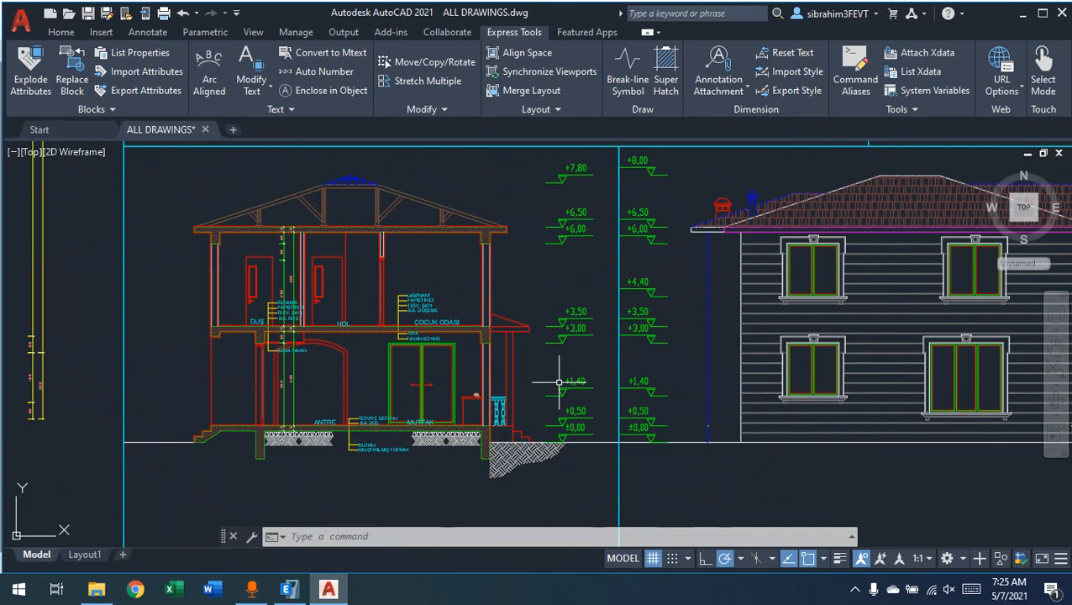
scroll(538, 382, up, 2)
middle_drag(524, 382, 567, 358)
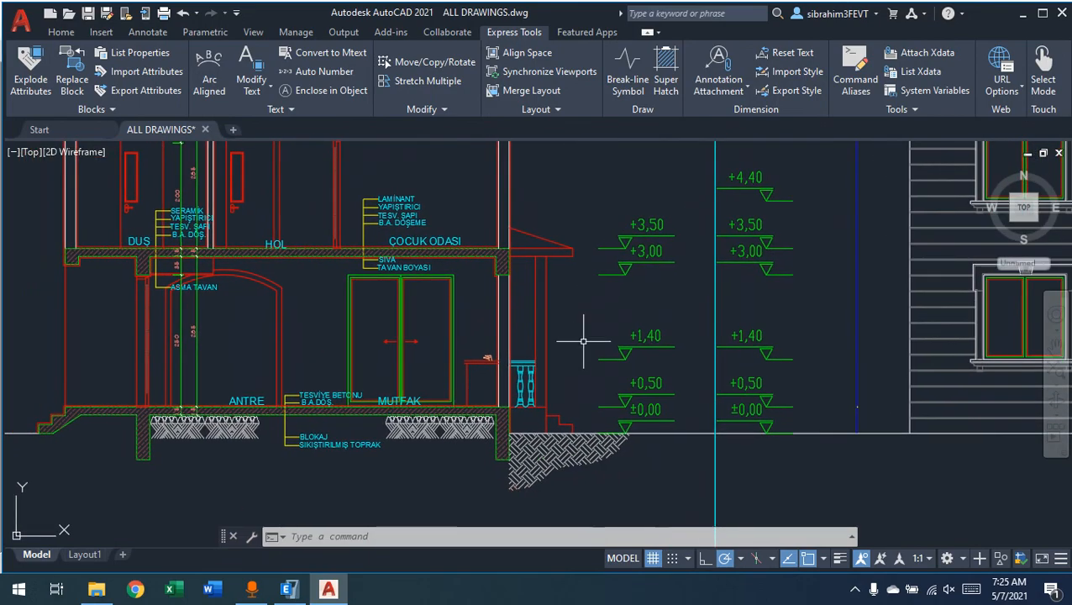
scroll(462, 349, down, 4)
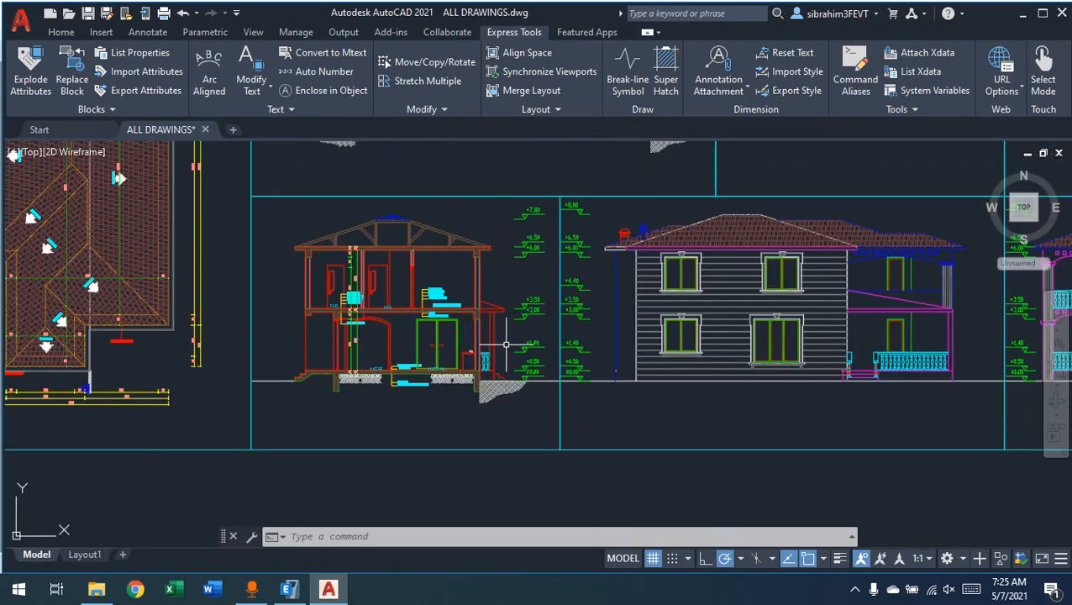
Examine the structural sheets, focusing on the staircase detail and its landing
middle_drag(505, 344, 130, 322)
scroll(490, 343, down, 2)
middle_drag(490, 342, 710, 355)
middle_drag(362, 370, 574, 225)
middle_drag(509, 462, 519, 225)
middle_drag(616, 284, 328, 282)
middle_drag(227, 277, 388, 277)
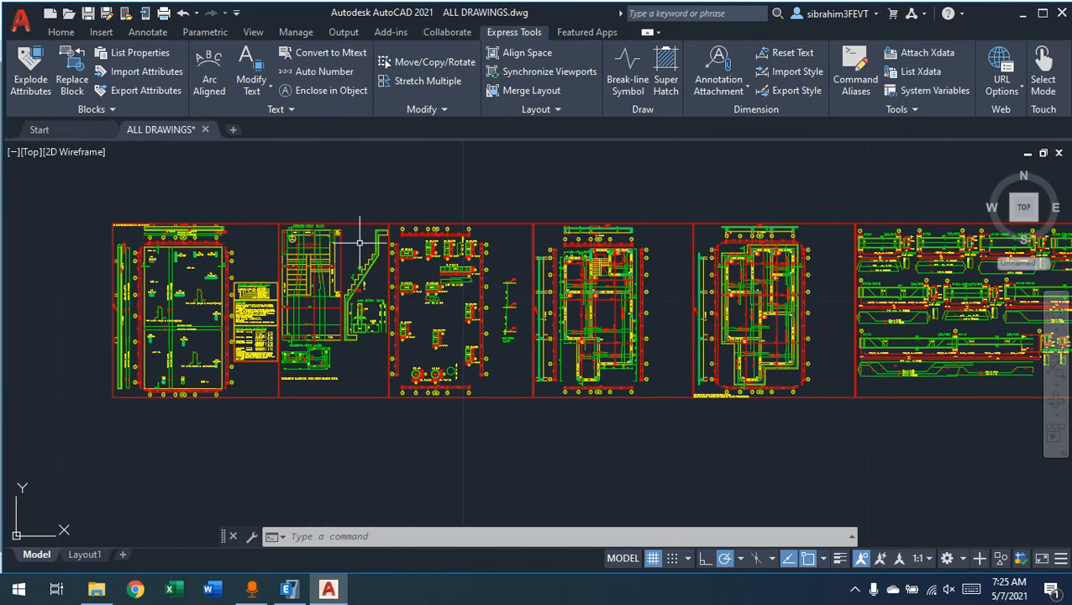
scroll(359, 243, up, 6)
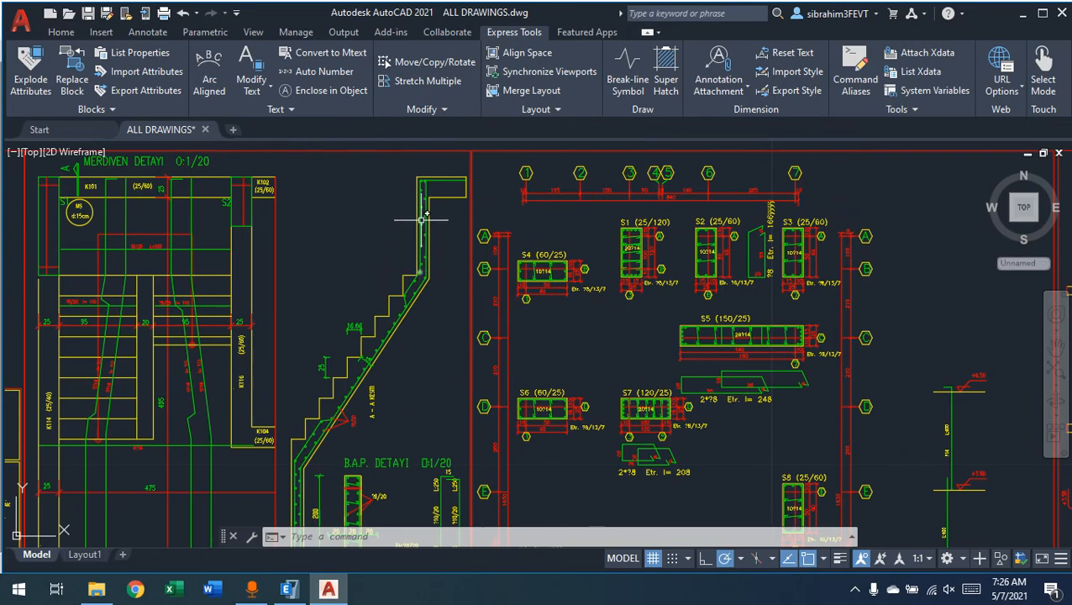
mouse_move(407, 191)
middle_down()
mouse_move(413, 277)
mouse_move(377, 265)
mouse_move(367, 391)
middle_up()
scroll(218, 284, down, 2)
middle_drag(417, 246, 411, 397)
middle_drag(466, 201, 456, 399)
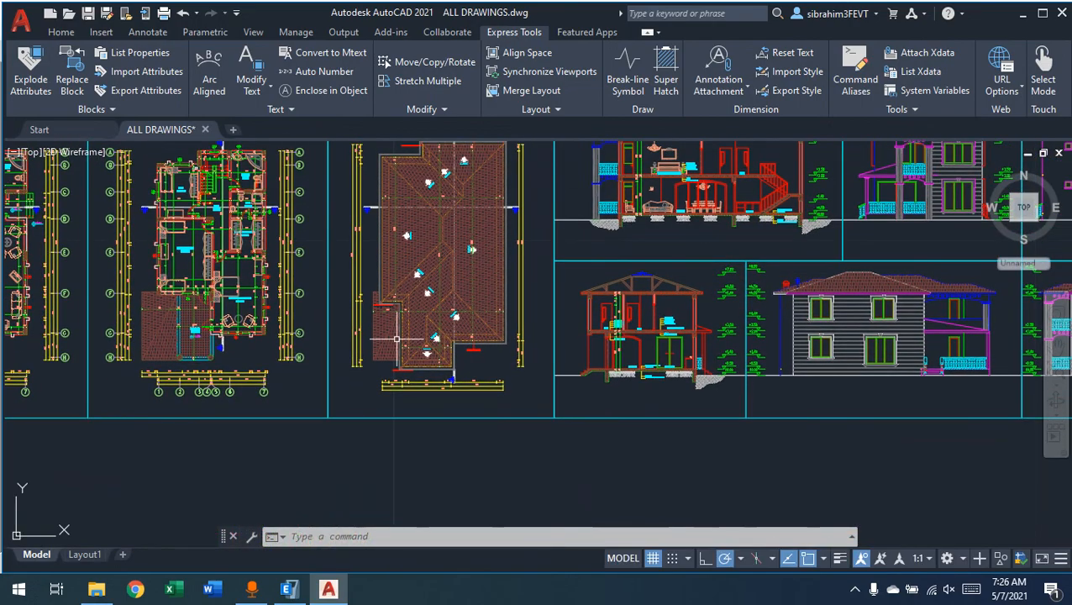
Examine the intermediate stair landing and its level against the level marks in the architectural section
mouse_move(499, 308)
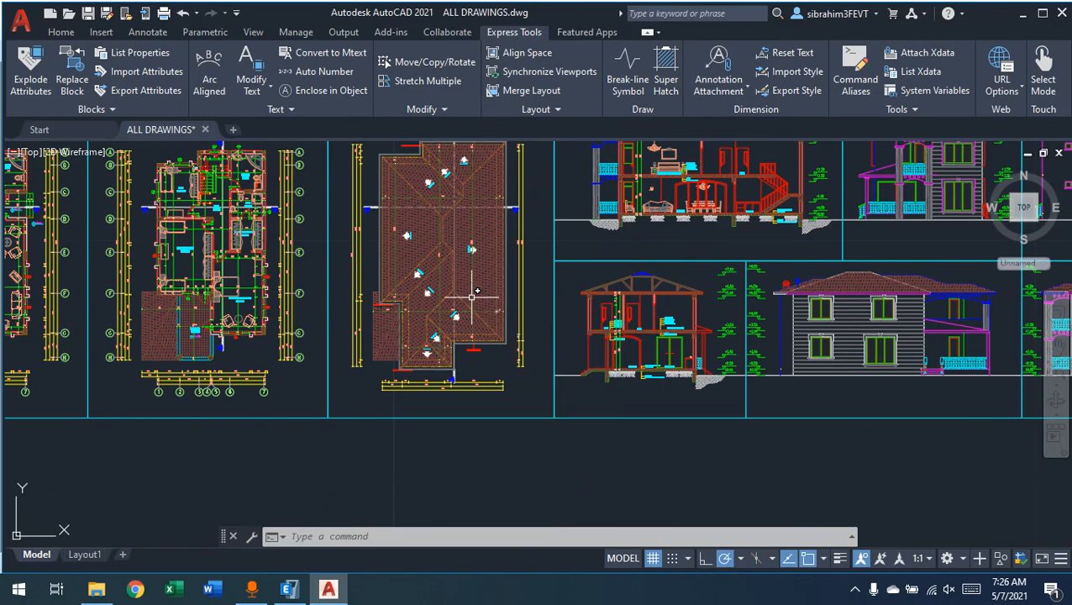
middle_drag(698, 284, 542, 339)
scroll(664, 252, up, 3)
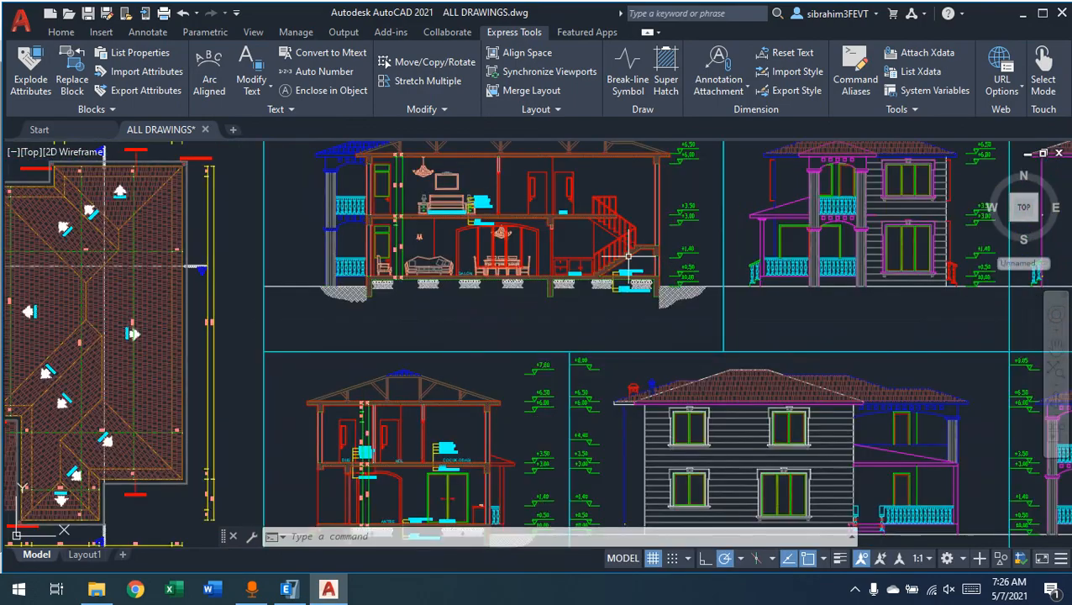
scroll(687, 246, up, 3)
middle_drag(687, 246, 542, 334)
scroll(540, 332, up, 2)
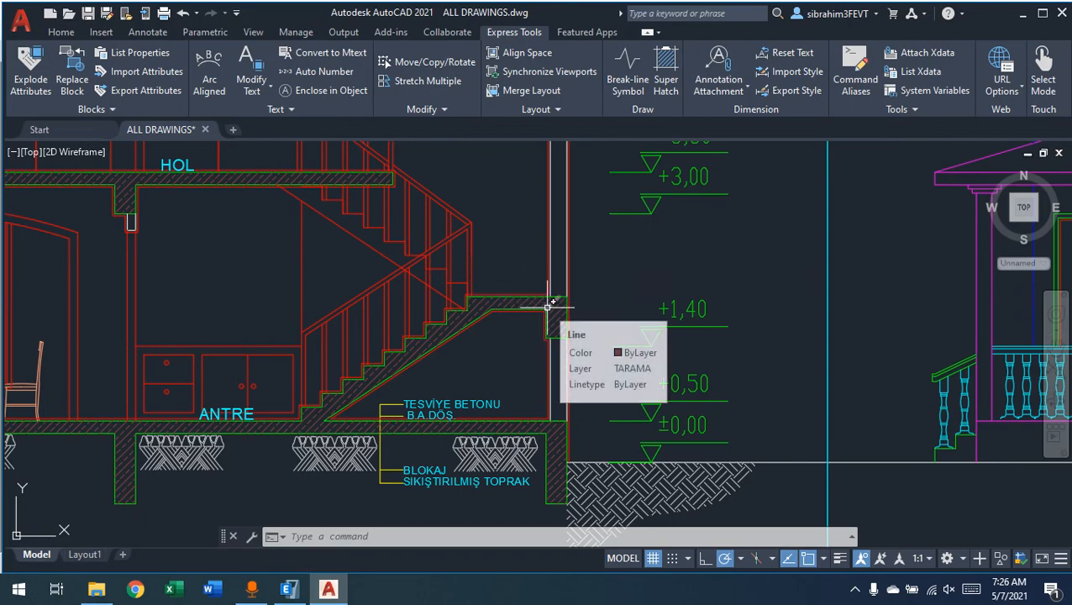
key(ctrl+shift+p)
mouse_move(553, 295)
mouse_down()
mouse_move(652, 296)
mouse_move(603, 285)
mouse_move(593, 297)
mouse_up()
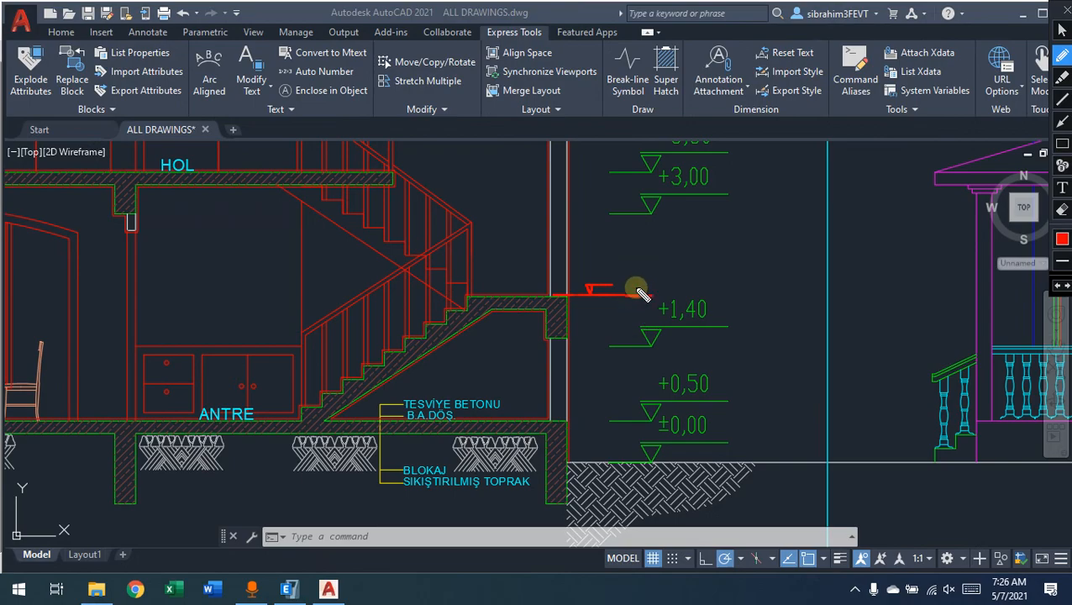
mouse_move(648, 264)
mouse_down()
mouse_move(638, 290)
mouse_move(628, 288)
mouse_up()
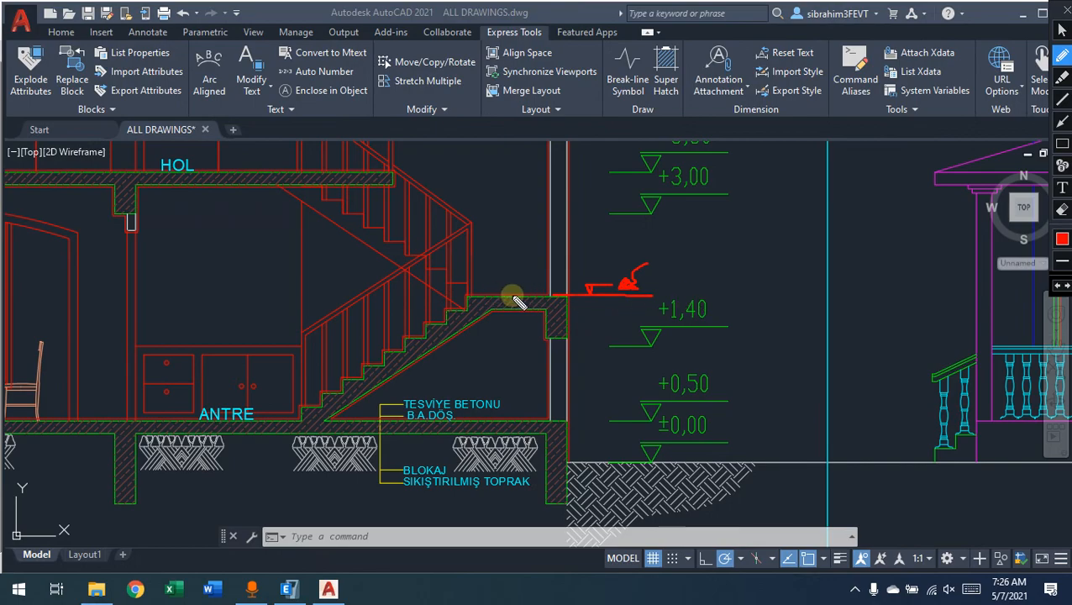
Switch to ETABS, review the model's story data and refresh the view
click(287, 589)
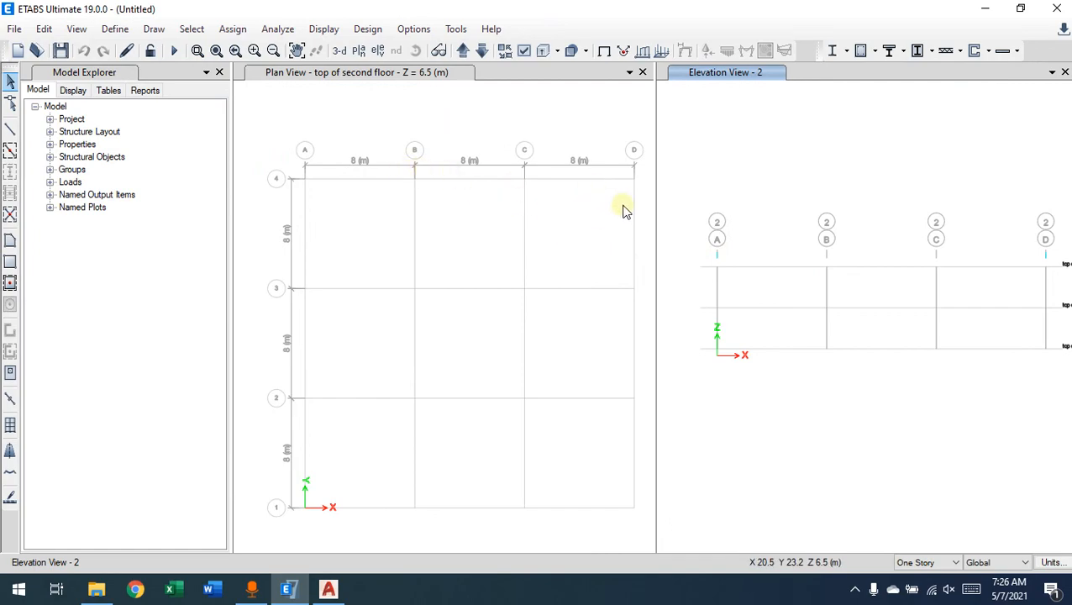
right_click(503, 238)
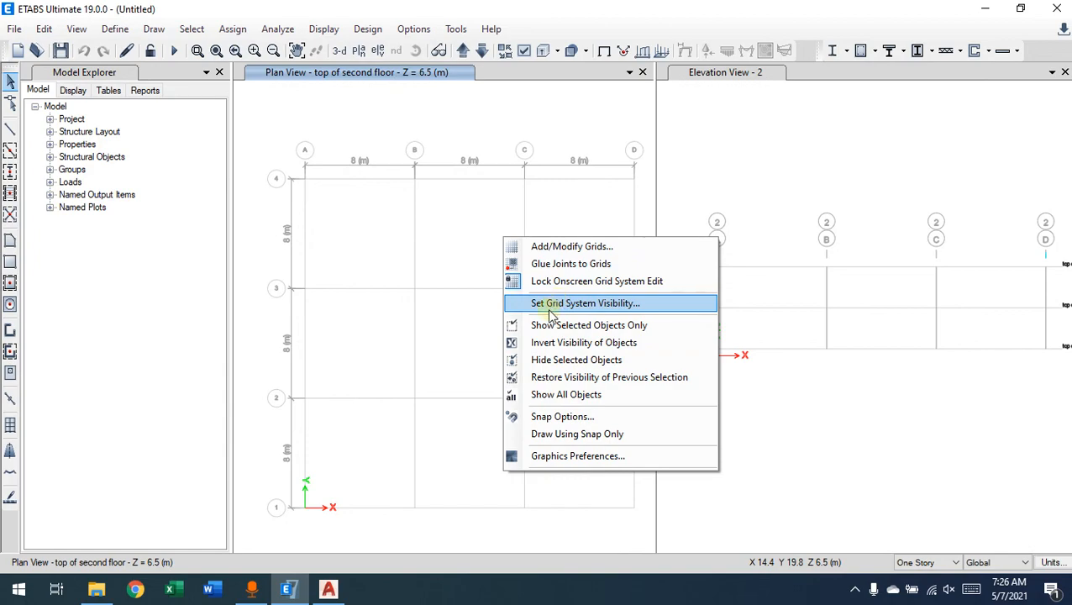
click(561, 248)
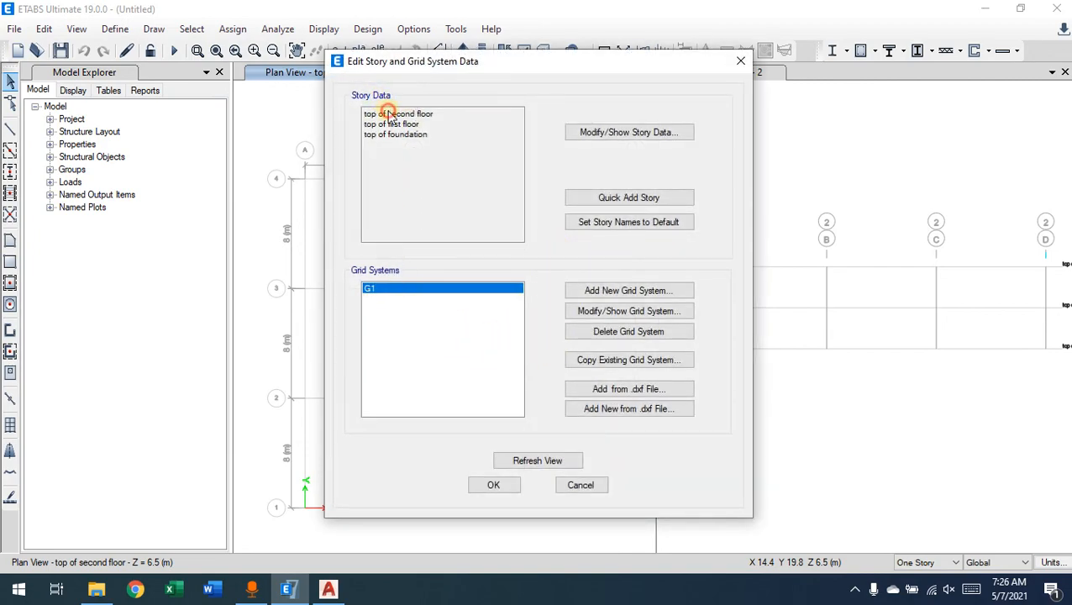
click(599, 139)
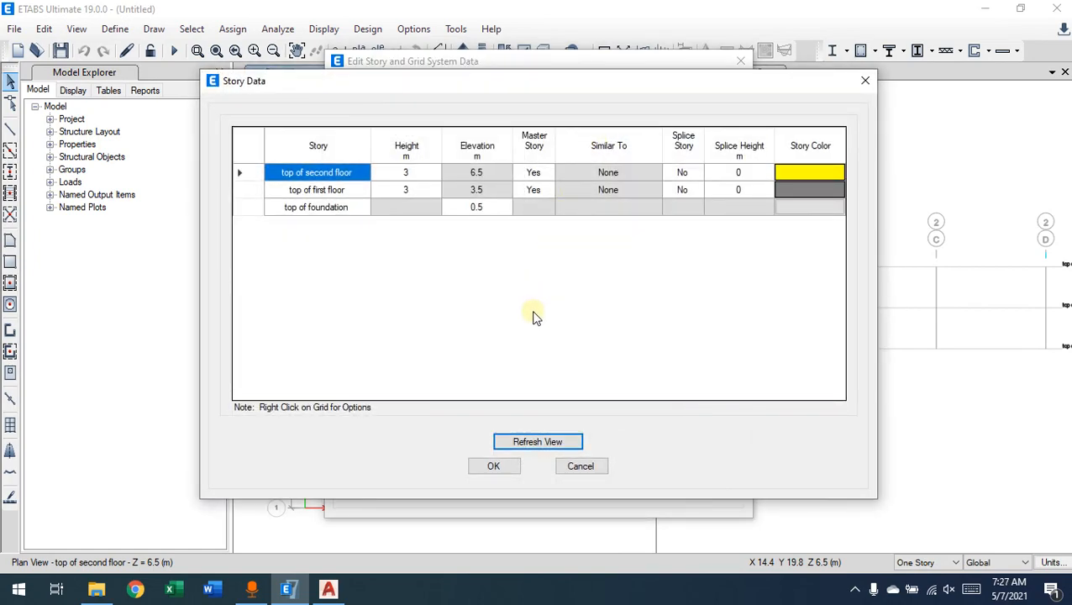
click(537, 442)
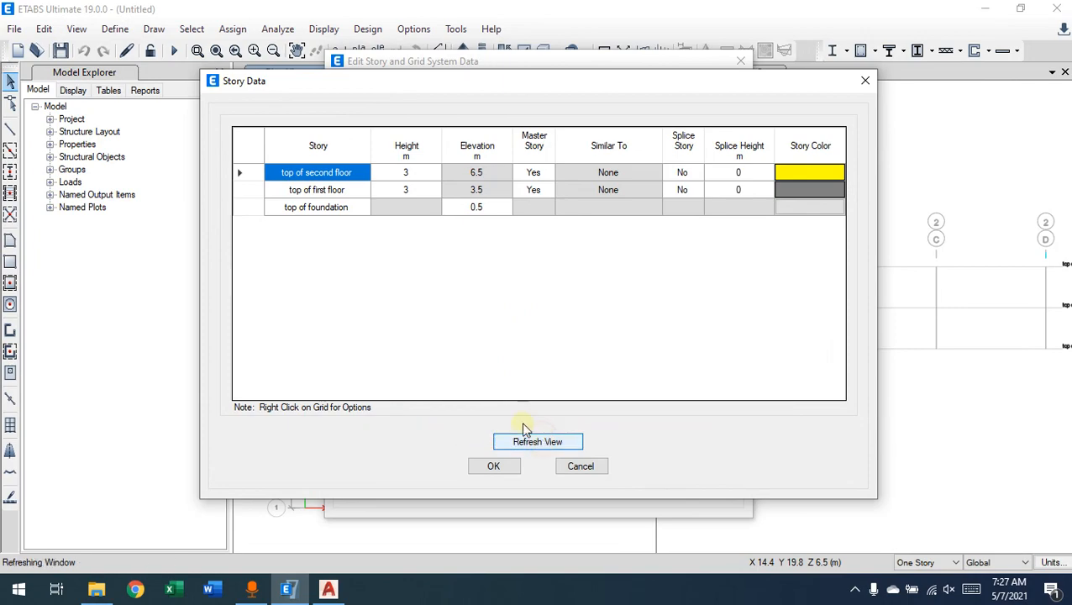
click(346, 207)
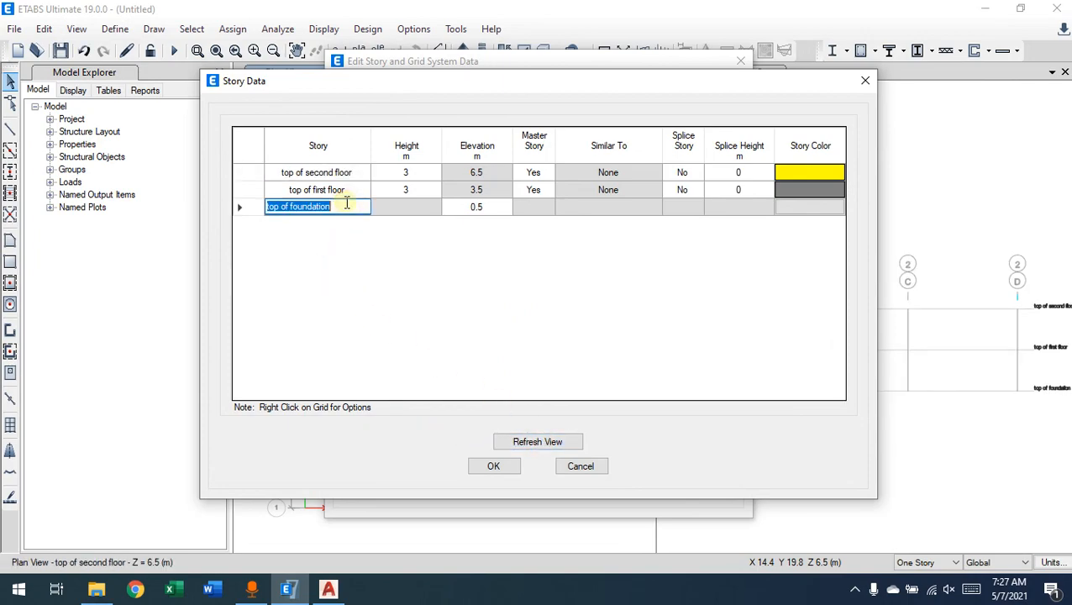
click(250, 147)
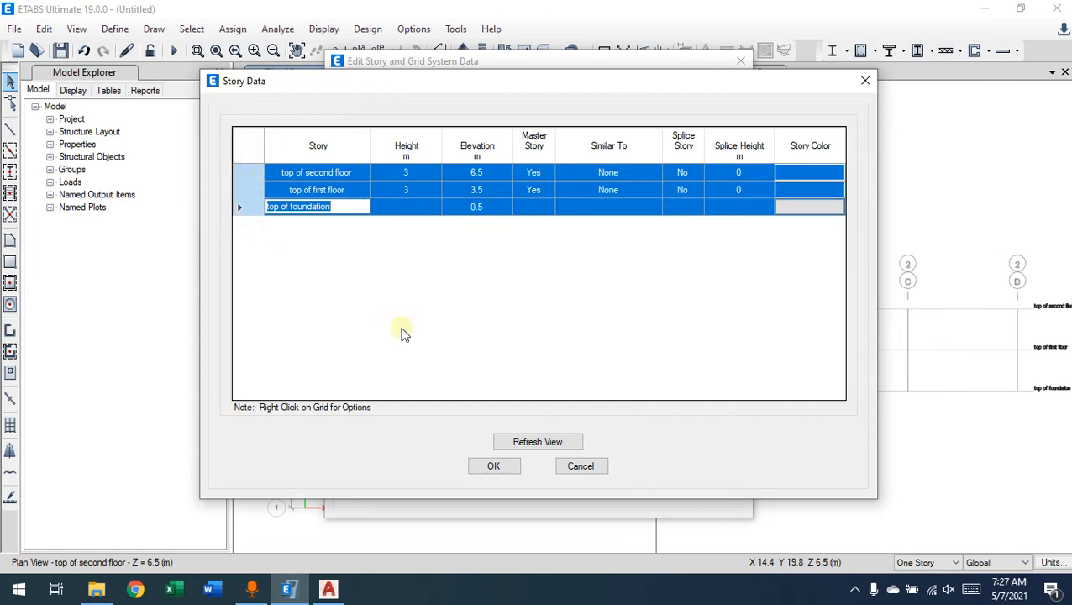
click(500, 466)
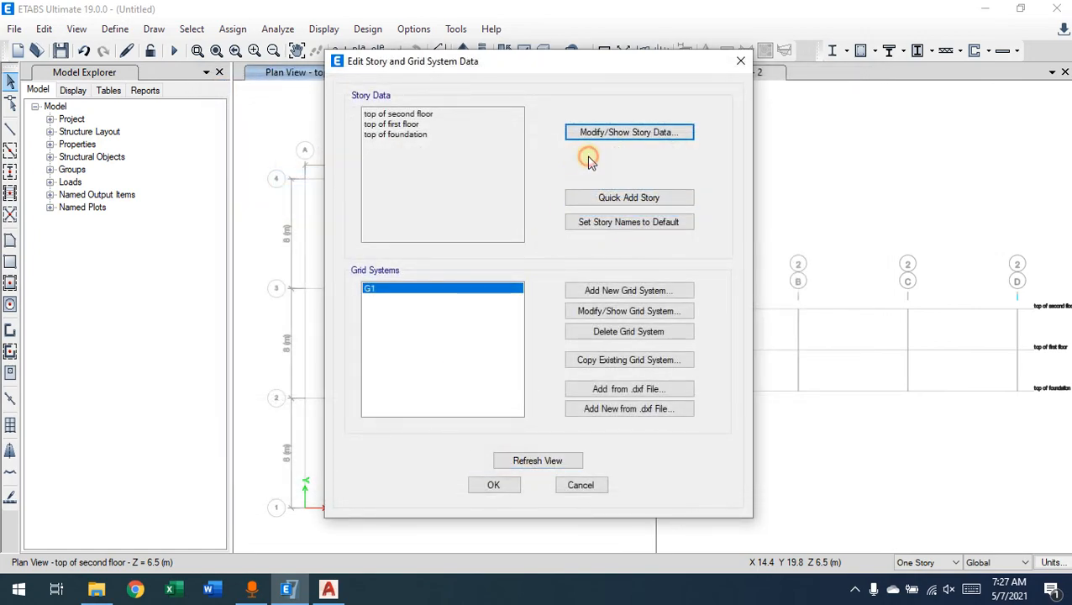
Quick-add a story to the model and rename it "top of landing" in the story data
click(616, 200)
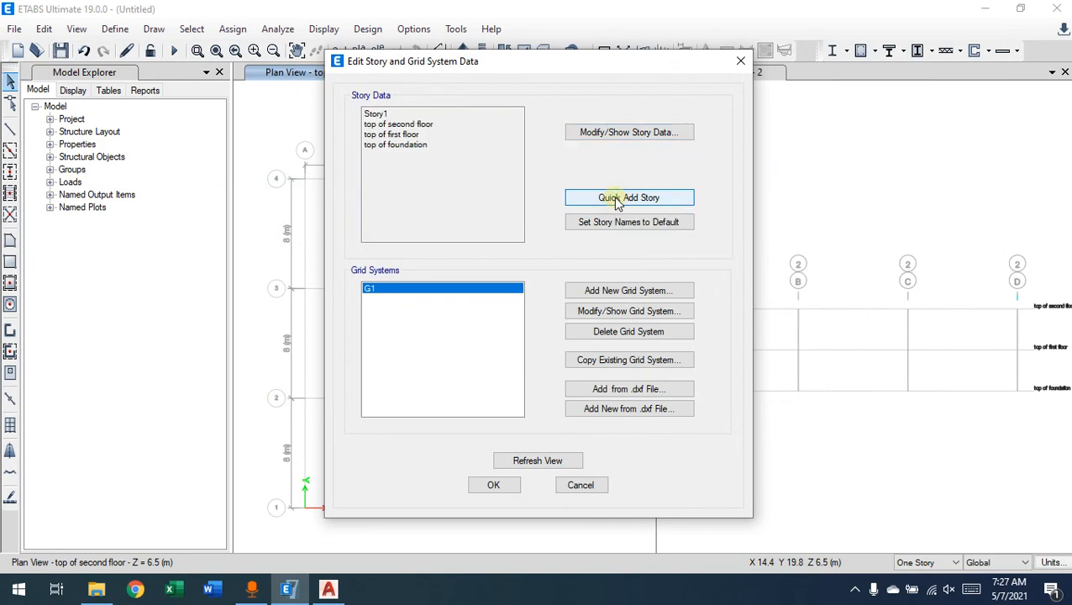
click(618, 133)
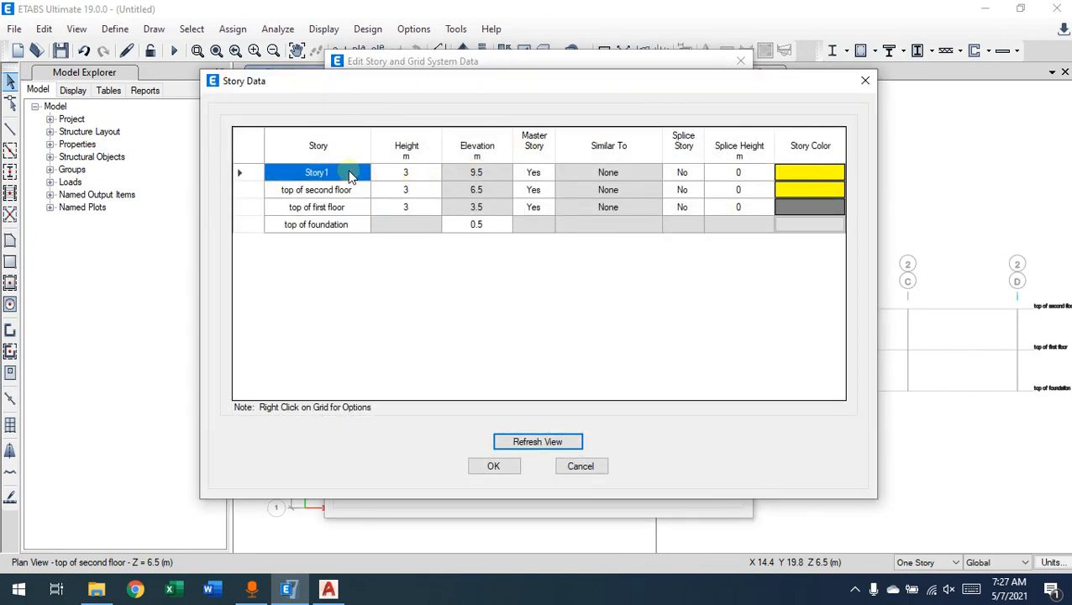
click(350, 173)
text(top of landing)
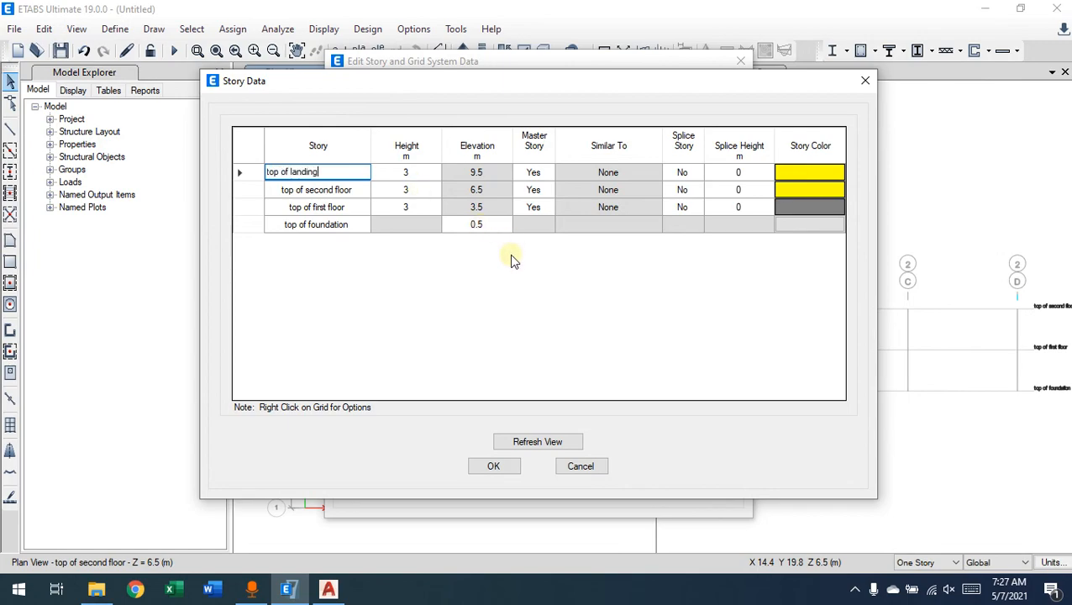
click(481, 252)
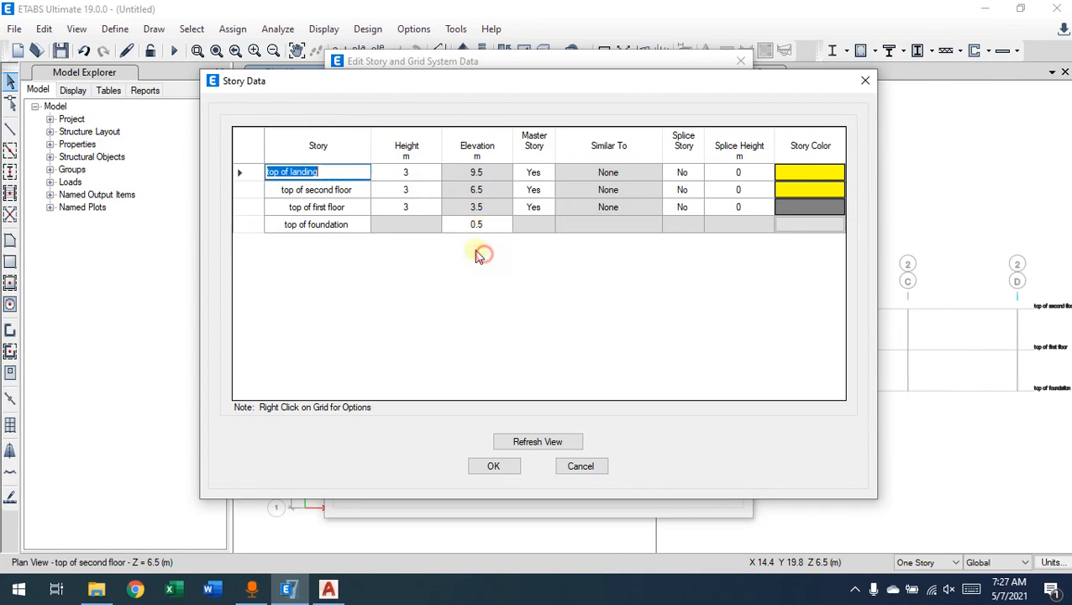
click(476, 173)
click(251, 172)
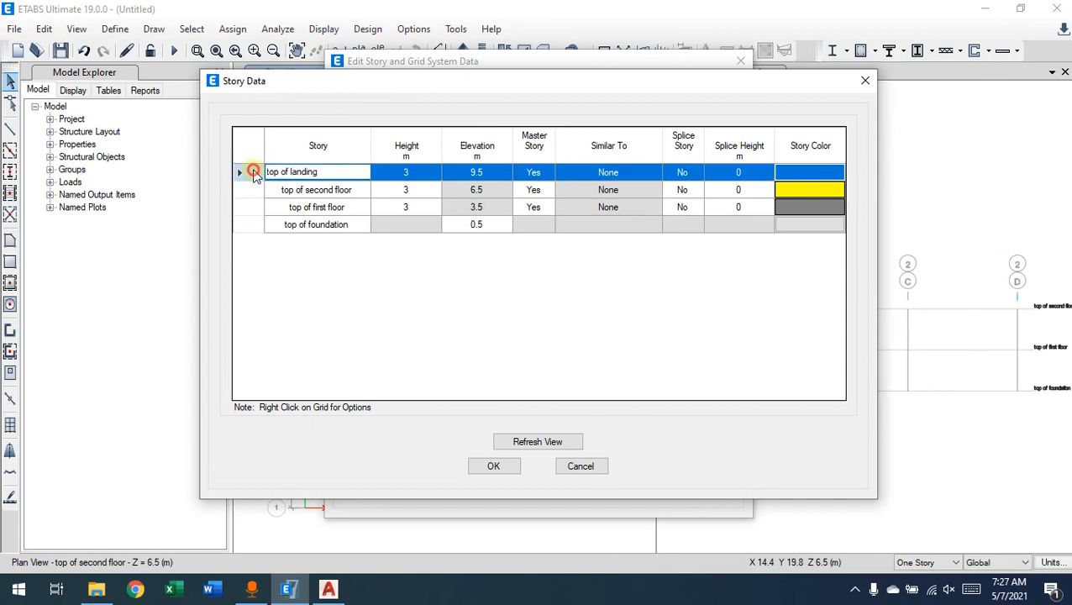
mouse_move(251, 173)
mouse_down()
mouse_move(246, 209)
mouse_move(240, 173)
mouse_up()
click(314, 172)
click(364, 211)
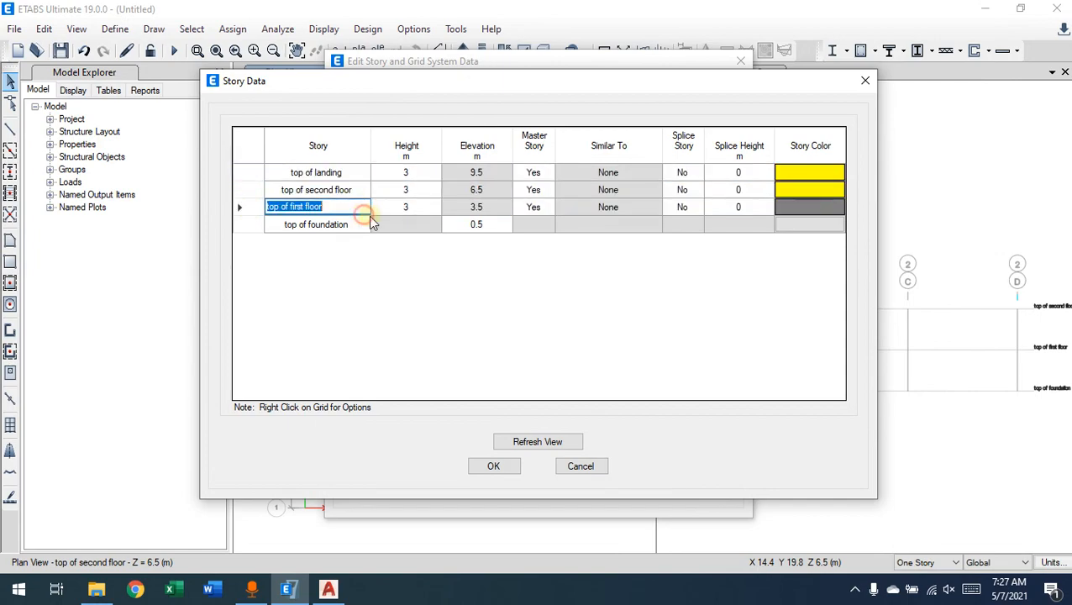
Set the Master Story option of the "top of landing" story to No in the story data
click(356, 171)
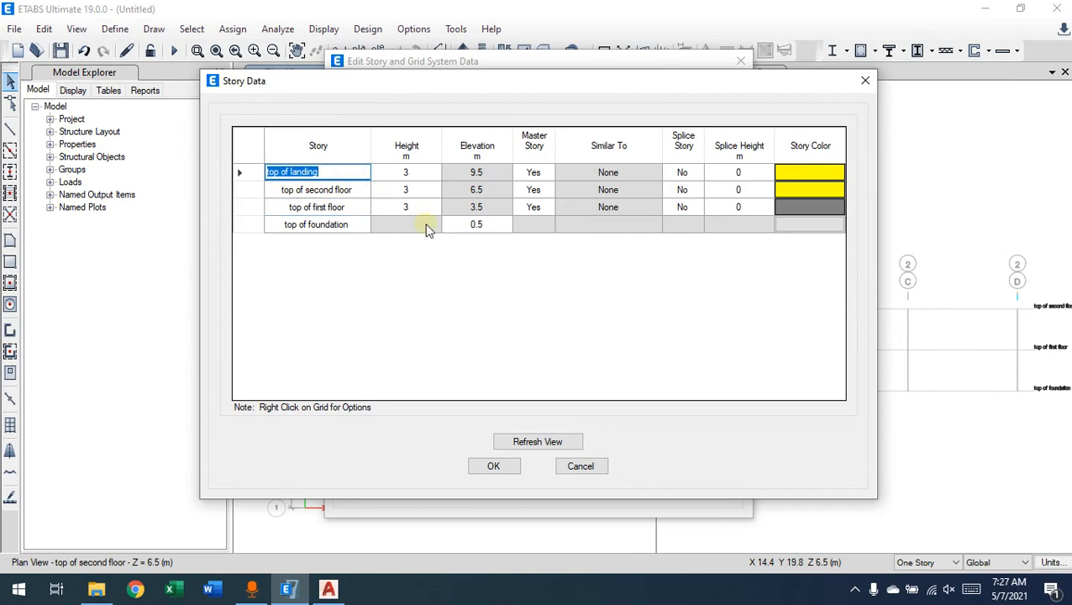
click(418, 172)
click(545, 171)
click(547, 172)
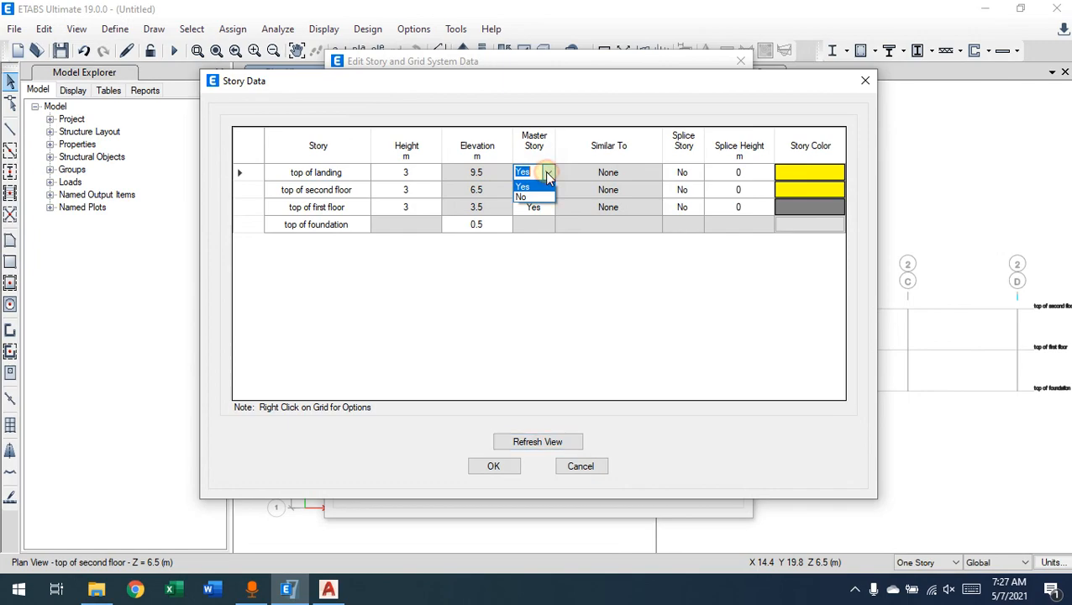
click(536, 202)
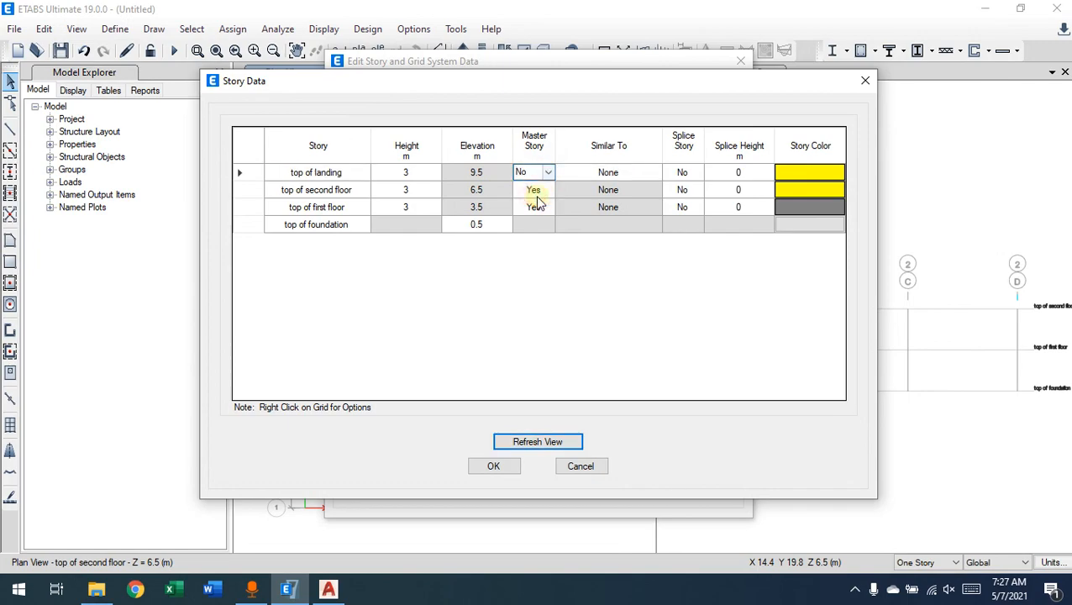
click(408, 174)
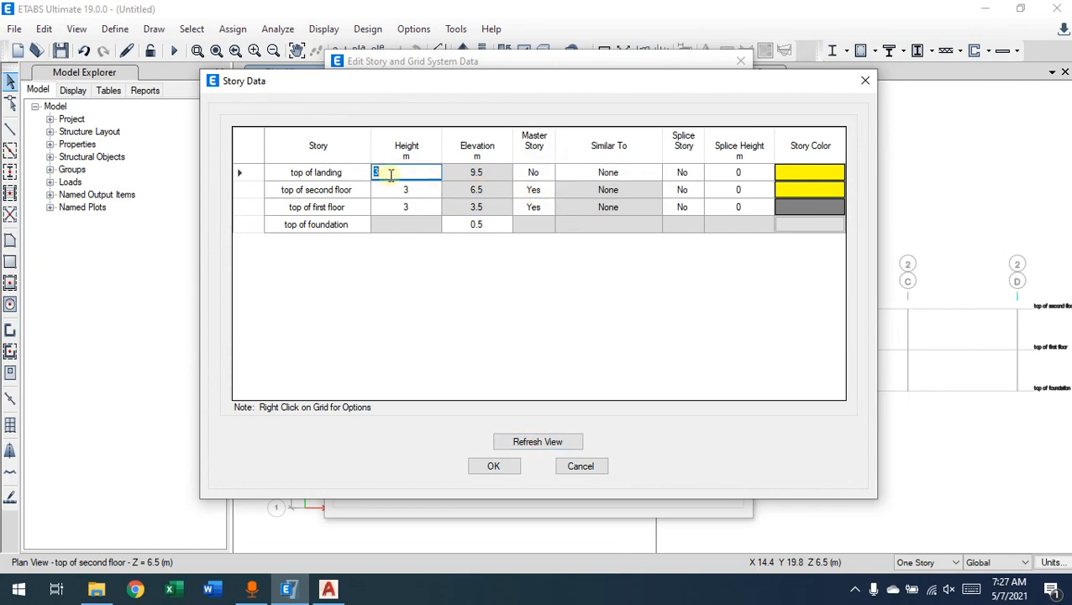
right_click(300, 181)
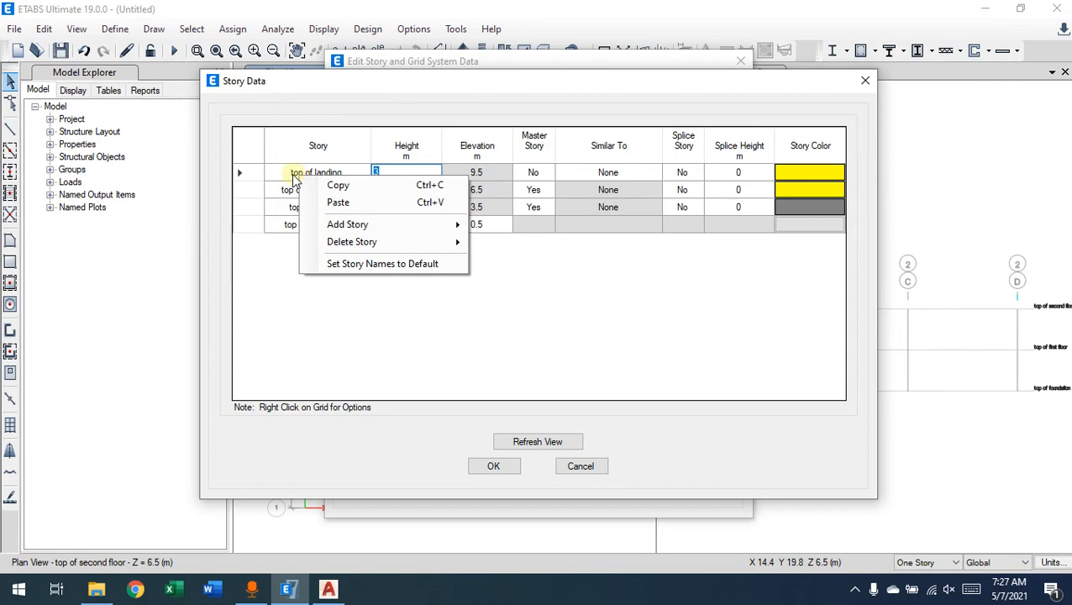
click(299, 173)
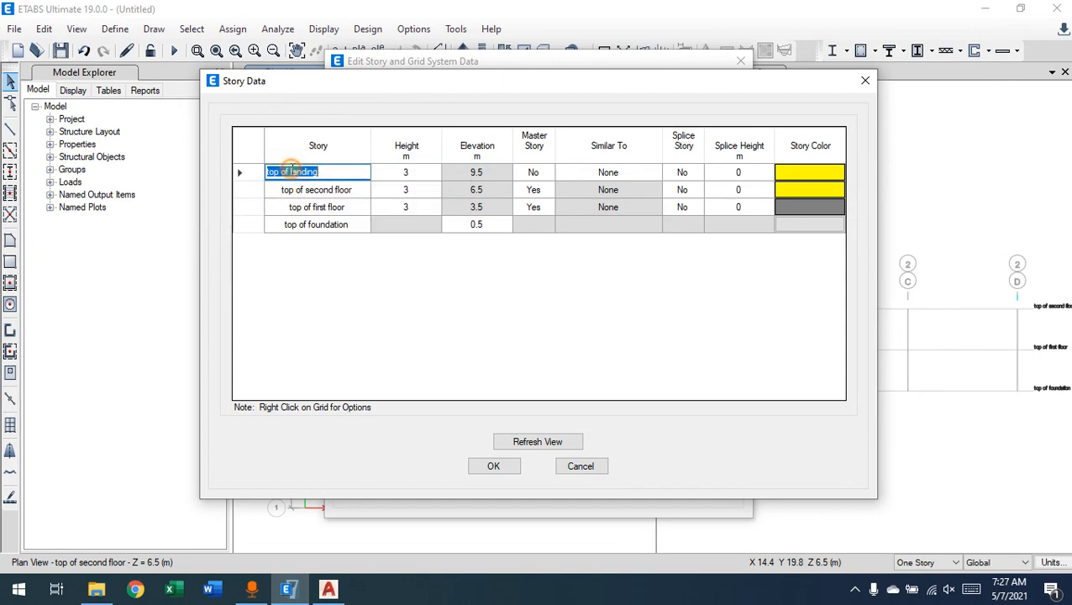
right_click(240, 173)
drag(240, 173, 248, 219)
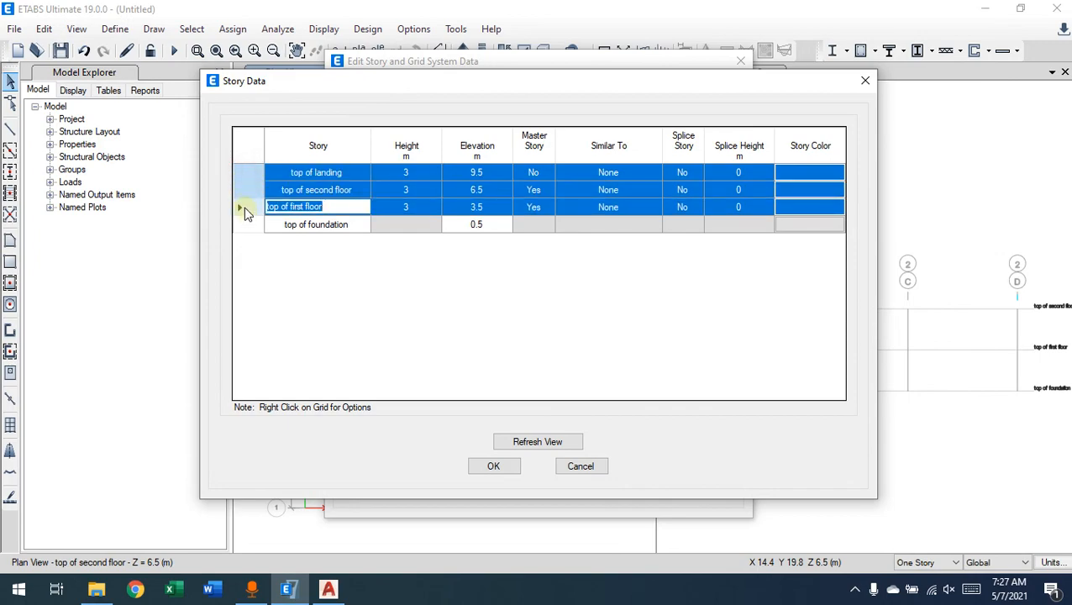
click(242, 173)
drag(240, 172, 238, 208)
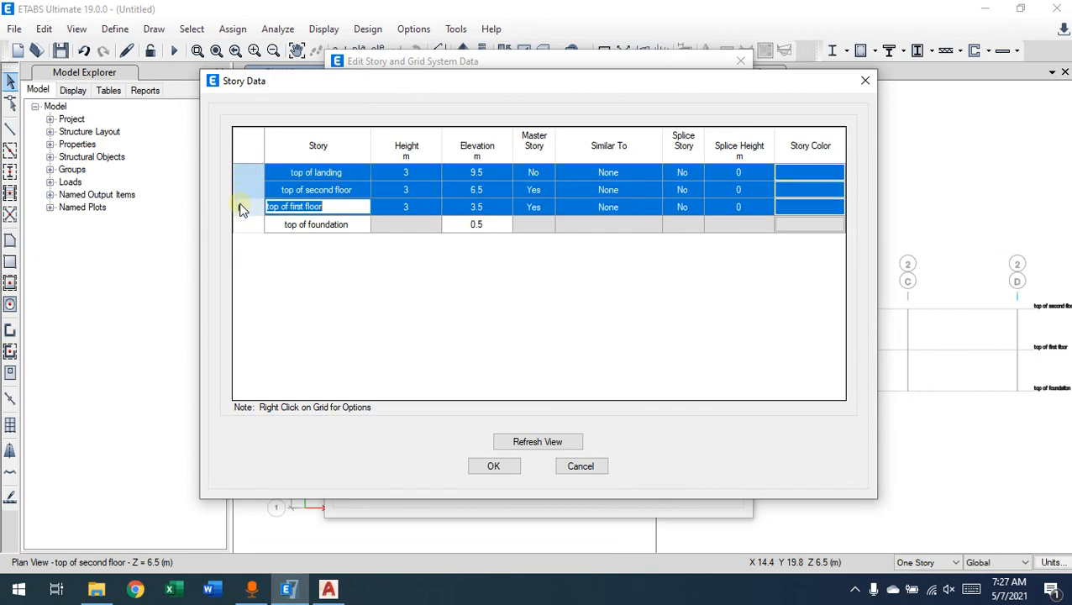
click(342, 207)
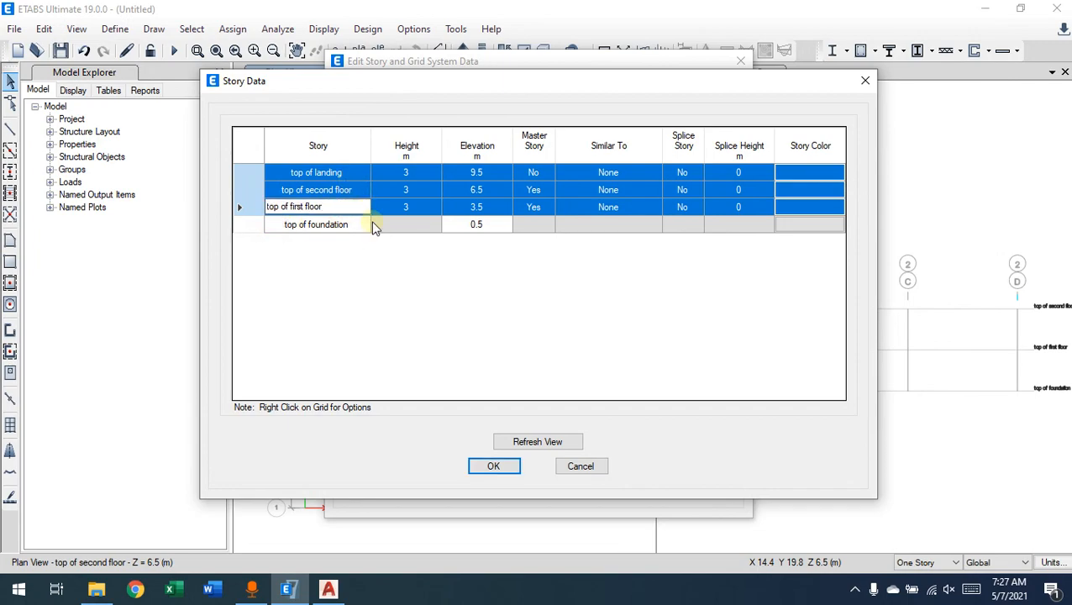
click(409, 277)
click(505, 467)
click(610, 132)
click(278, 173)
shift+click(311, 224)
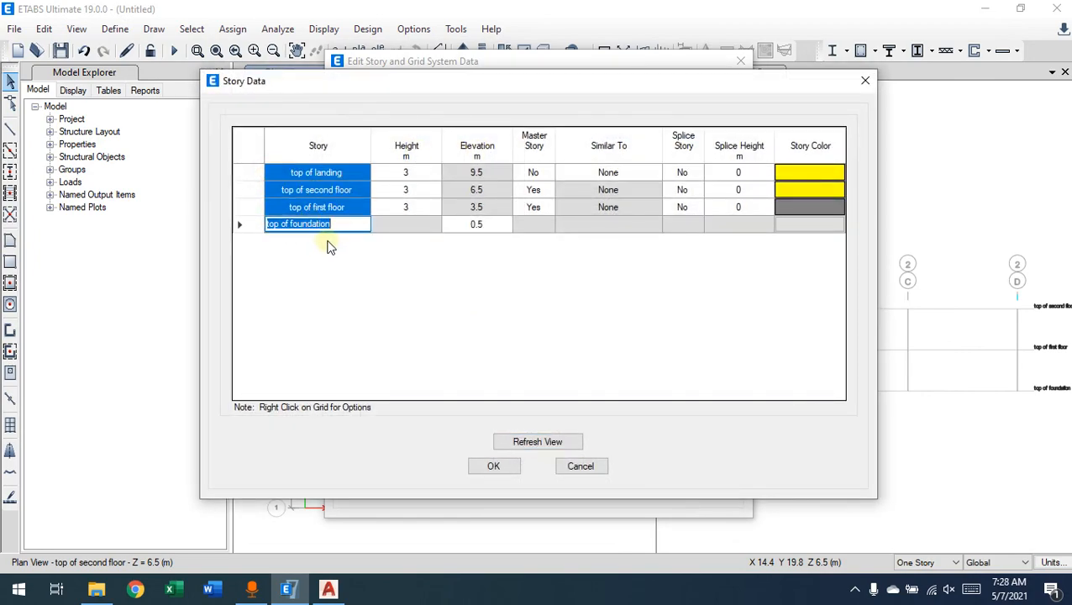
click(325, 174)
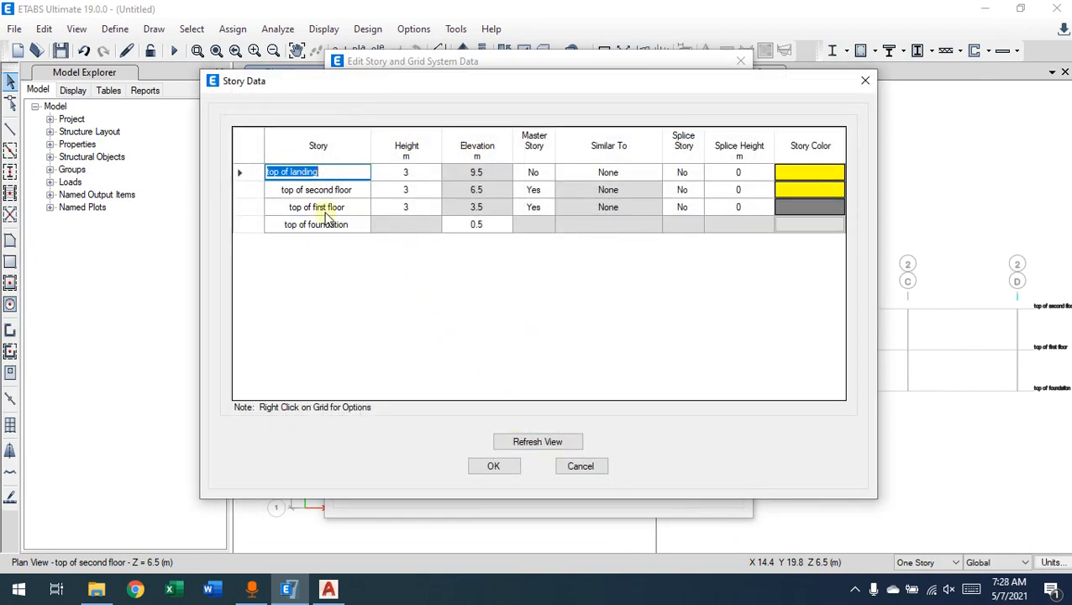
click(341, 192)
Delete the "top of landing" story together with the existing structure at that story
click(340, 173)
right_click(341, 174)
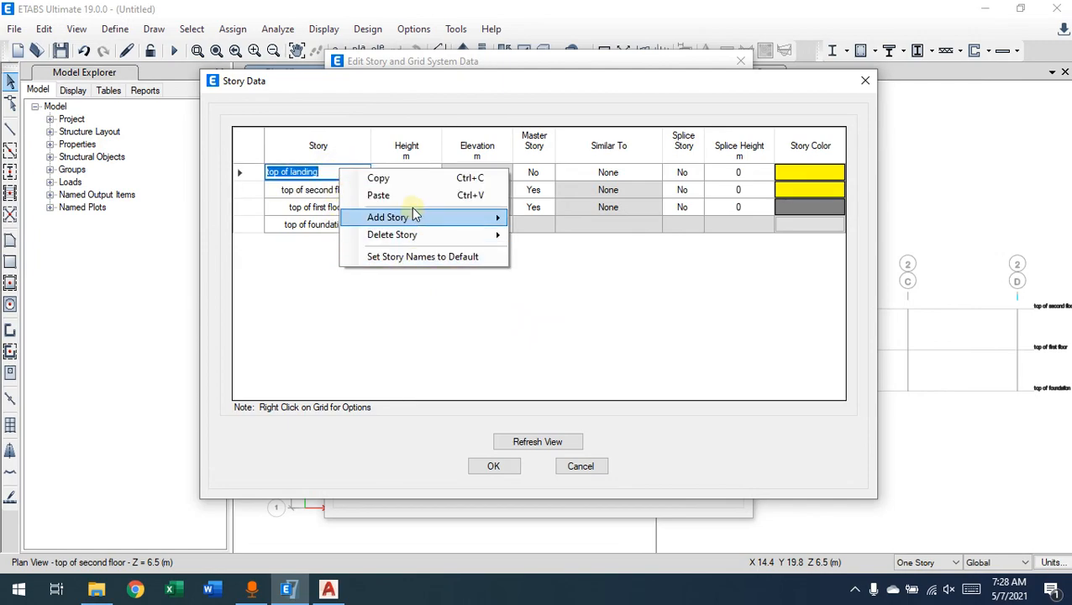
mouse_move(412, 222)
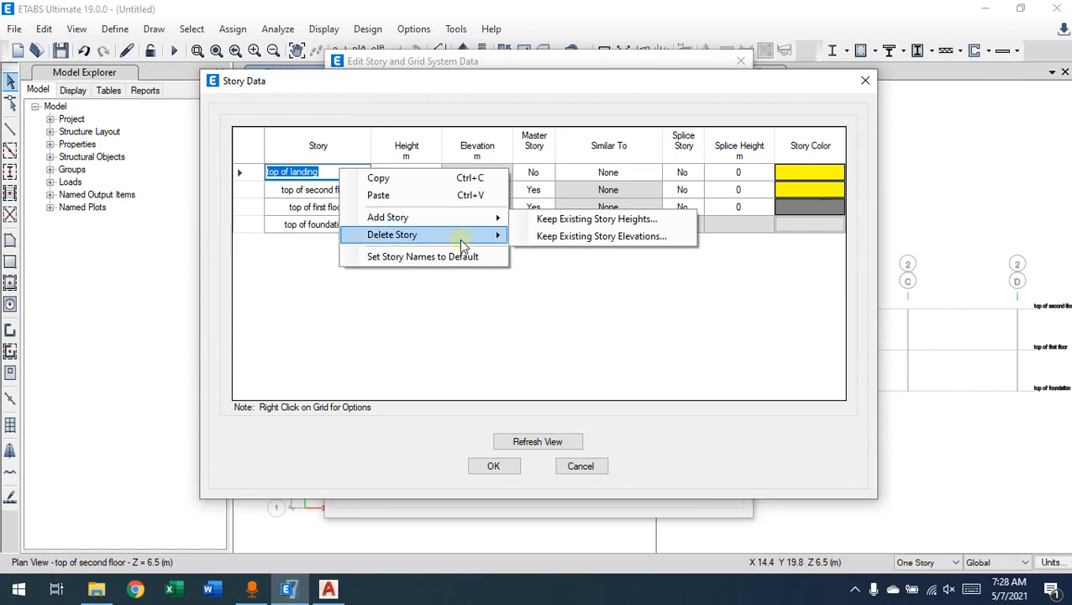
mouse_move(458, 238)
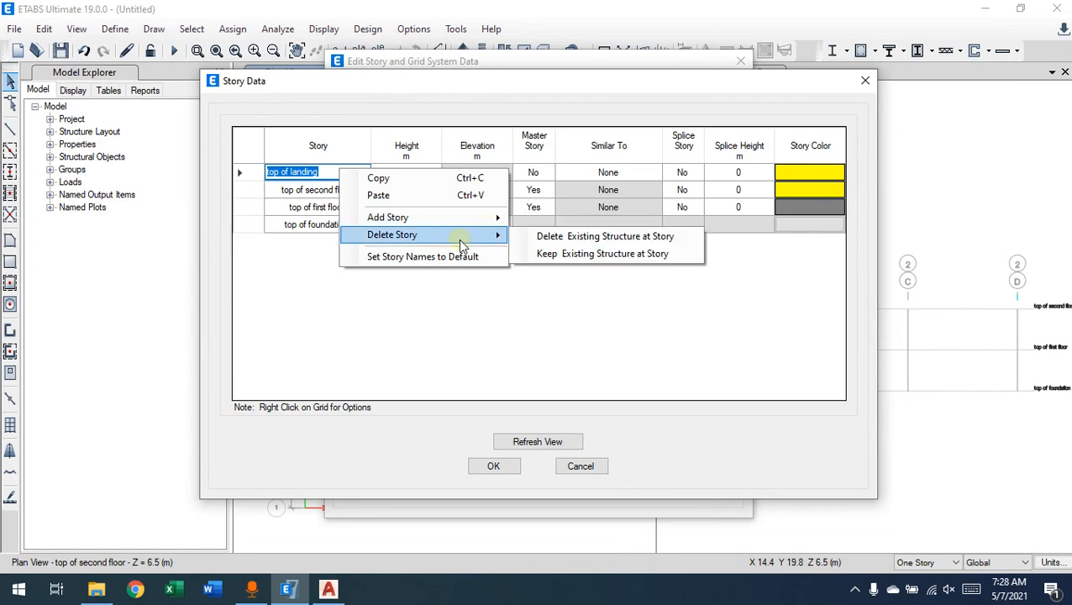
click(603, 239)
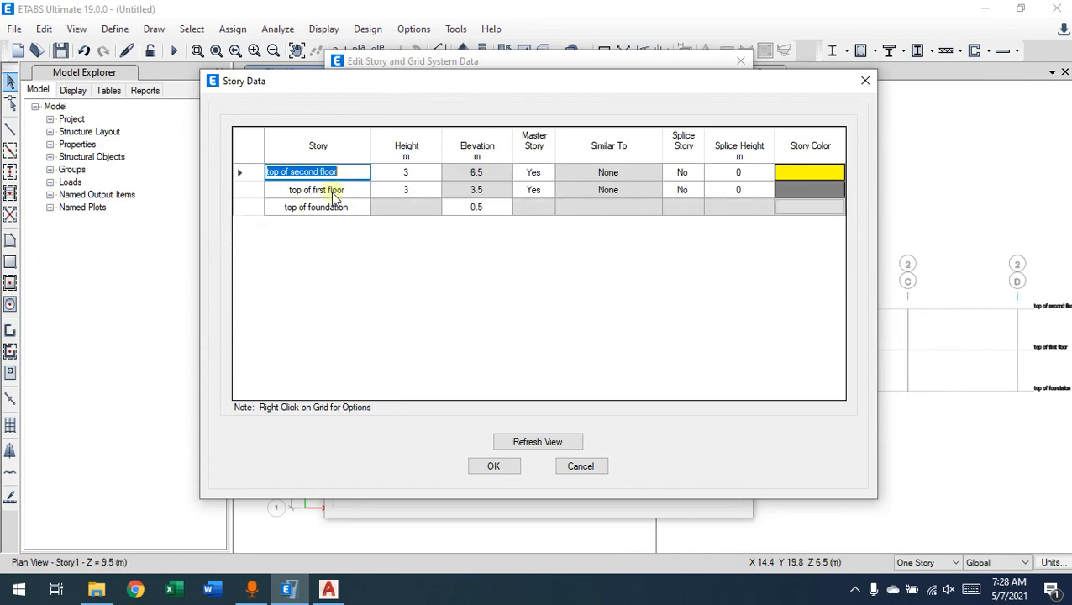
Add one story 1.4 m high above "top of foundation", keeping existing story heights and replicating from "top of second floor"
click(336, 211)
right_click(336, 212)
click(335, 203)
click(339, 199)
right_click(338, 188)
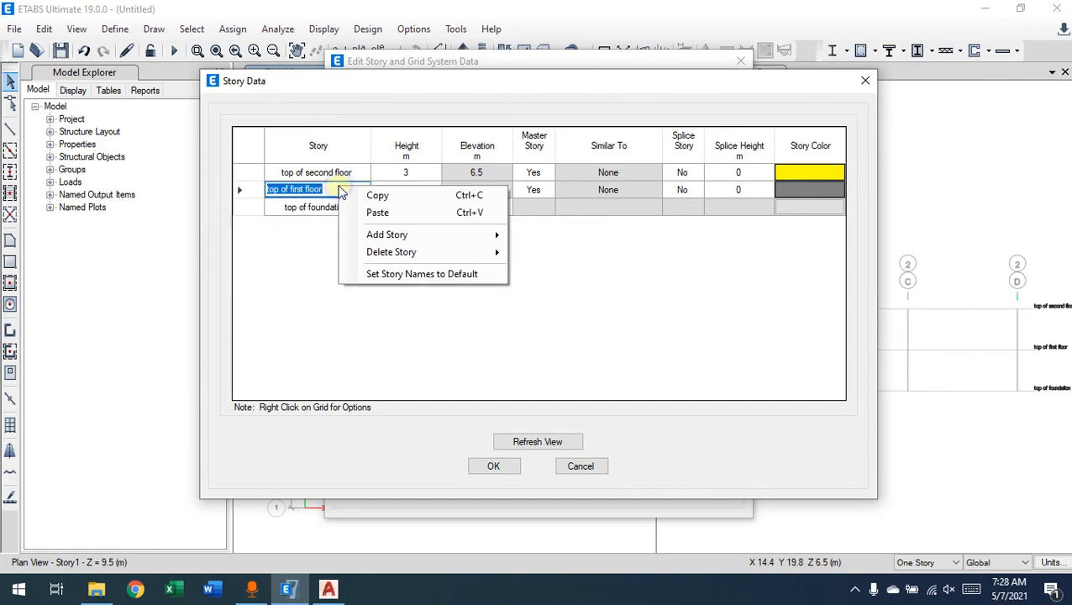
mouse_move(425, 251)
mouse_move(446, 235)
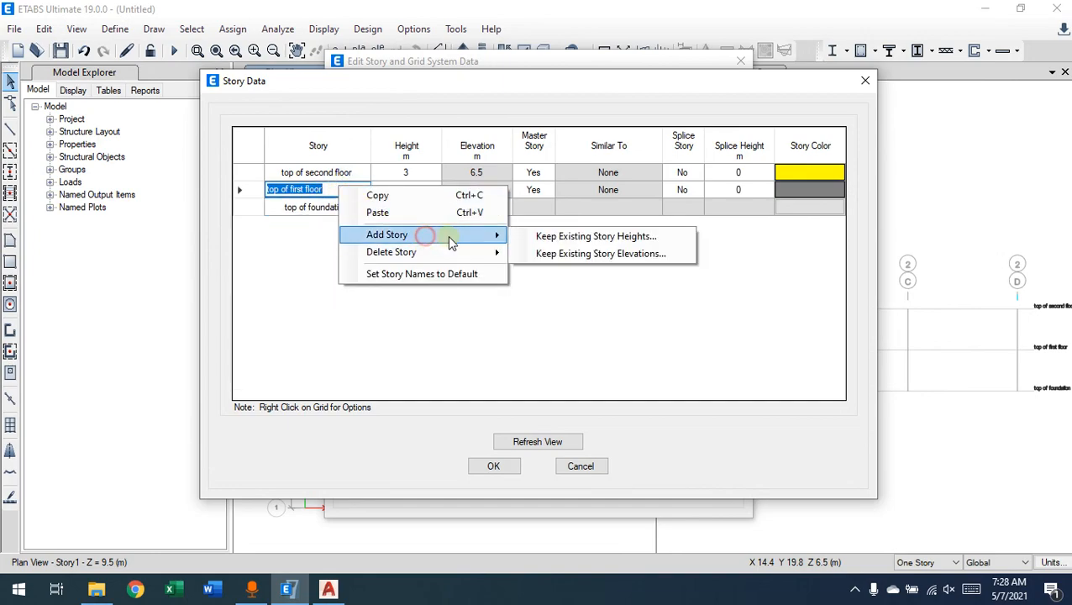
click(550, 239)
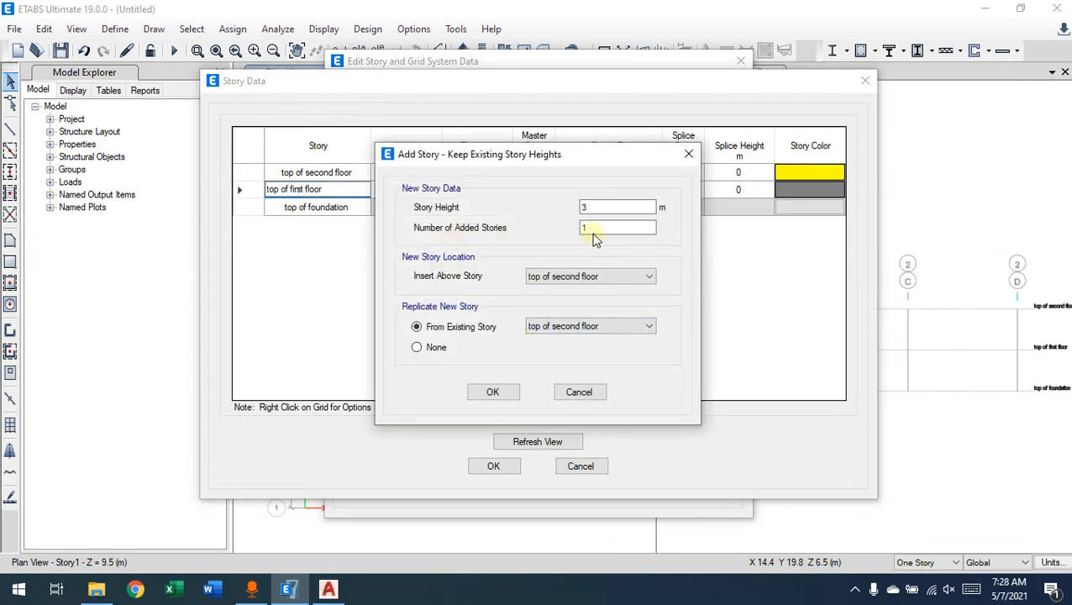
click(559, 277)
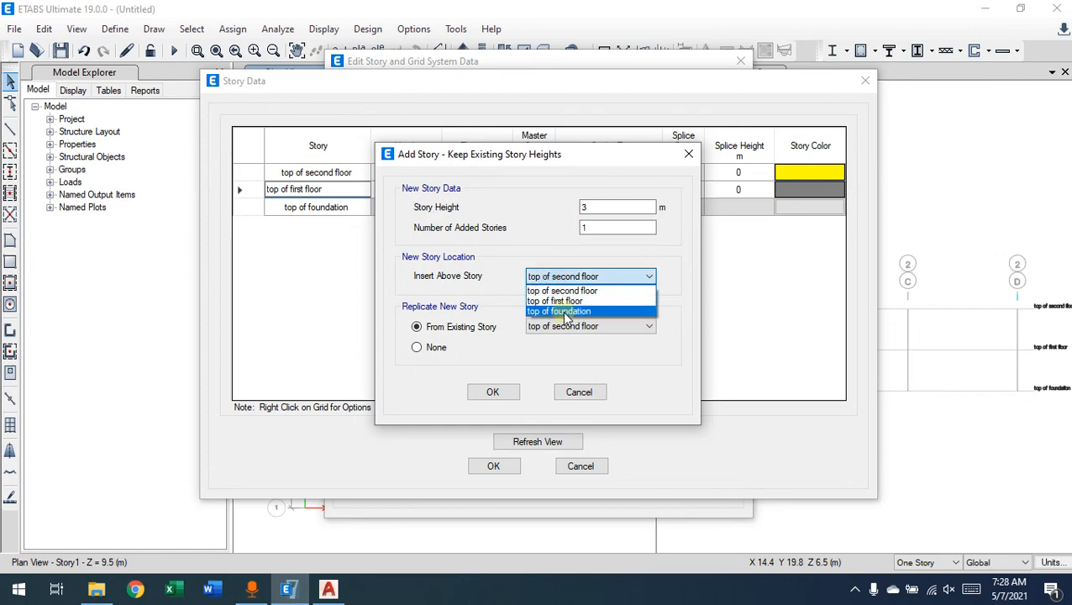
click(472, 290)
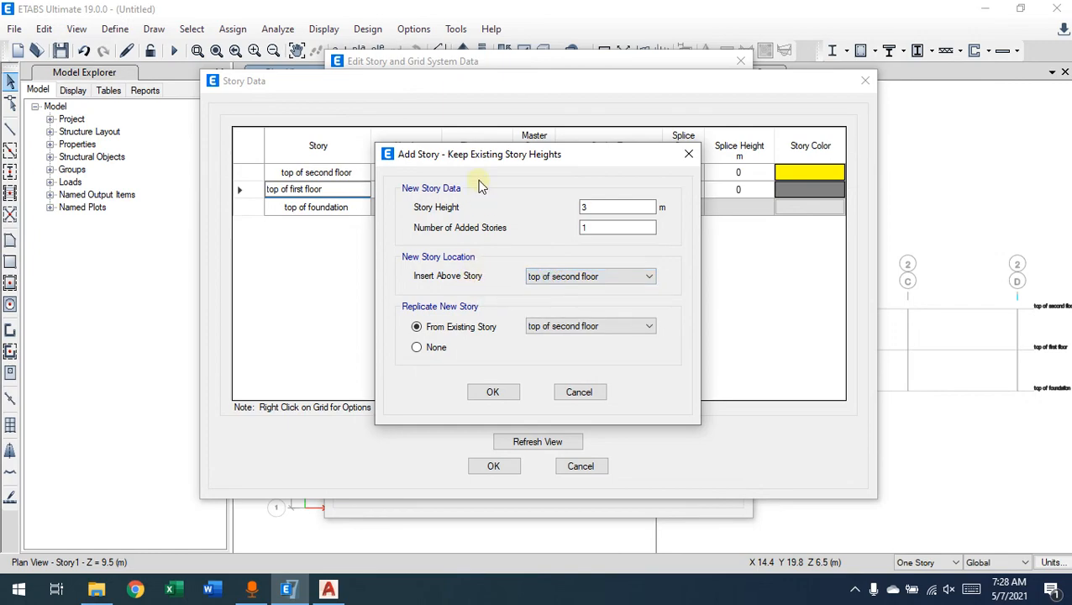
drag(481, 167, 568, 164)
click(664, 275)
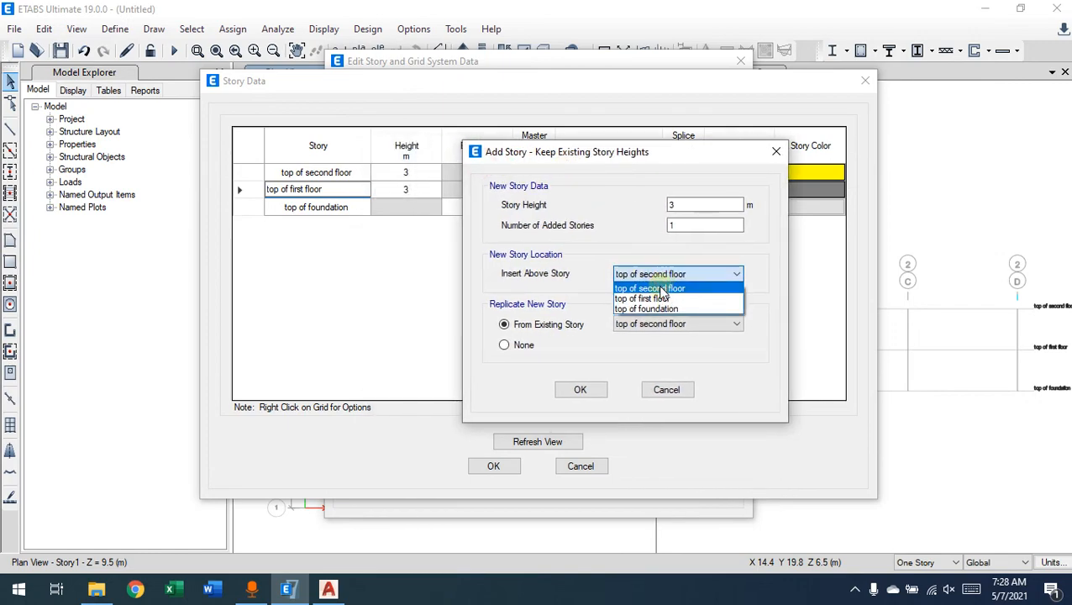
click(659, 309)
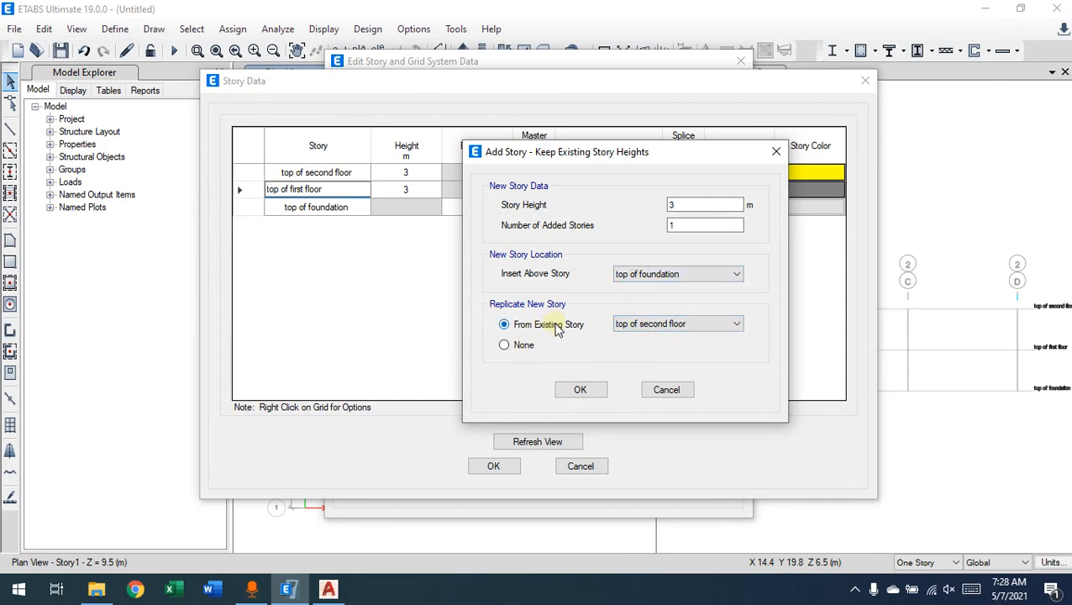
double_click(724, 204)
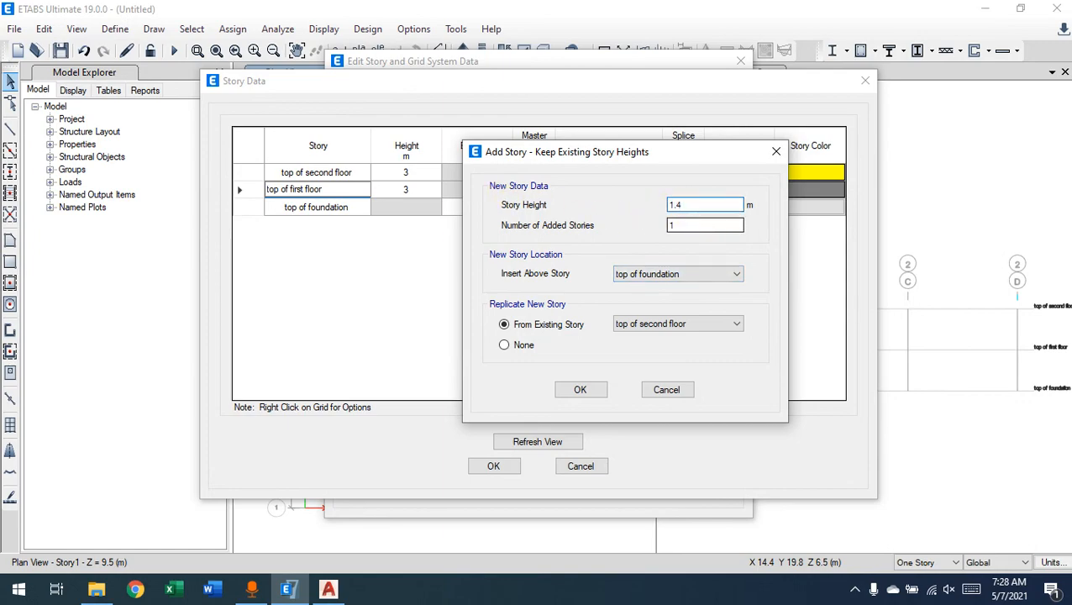
click(579, 389)
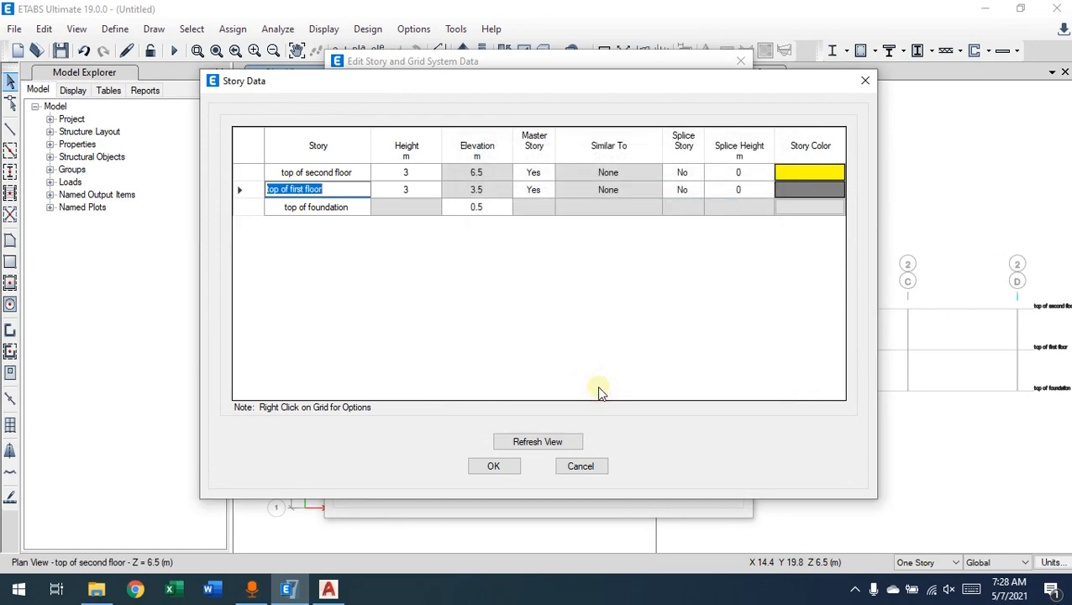
Rename the new story above the foundation as "top of landing" in the story data
click(343, 210)
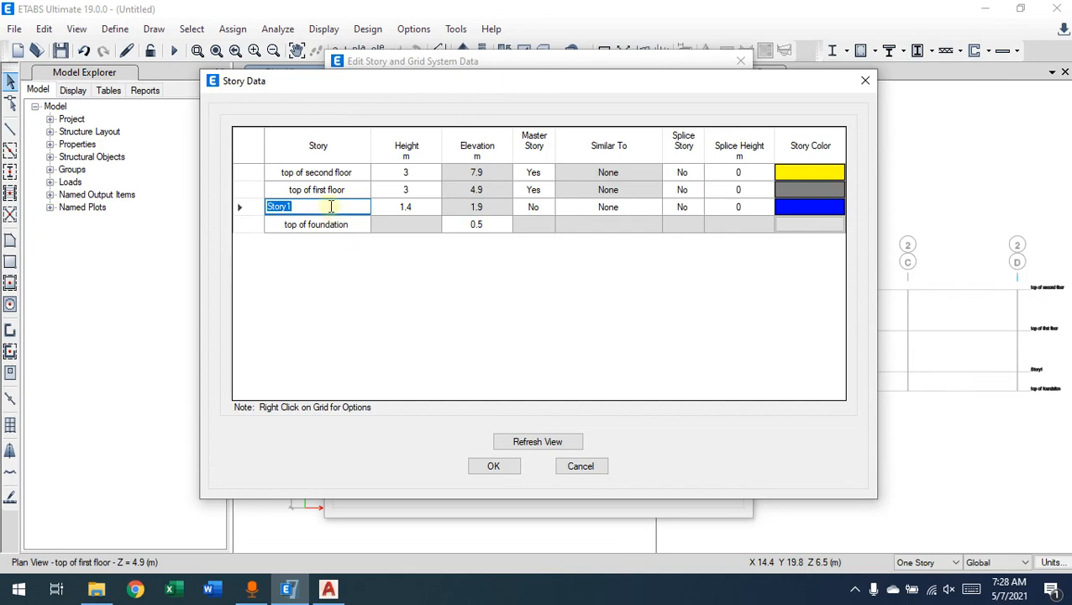
click(416, 209)
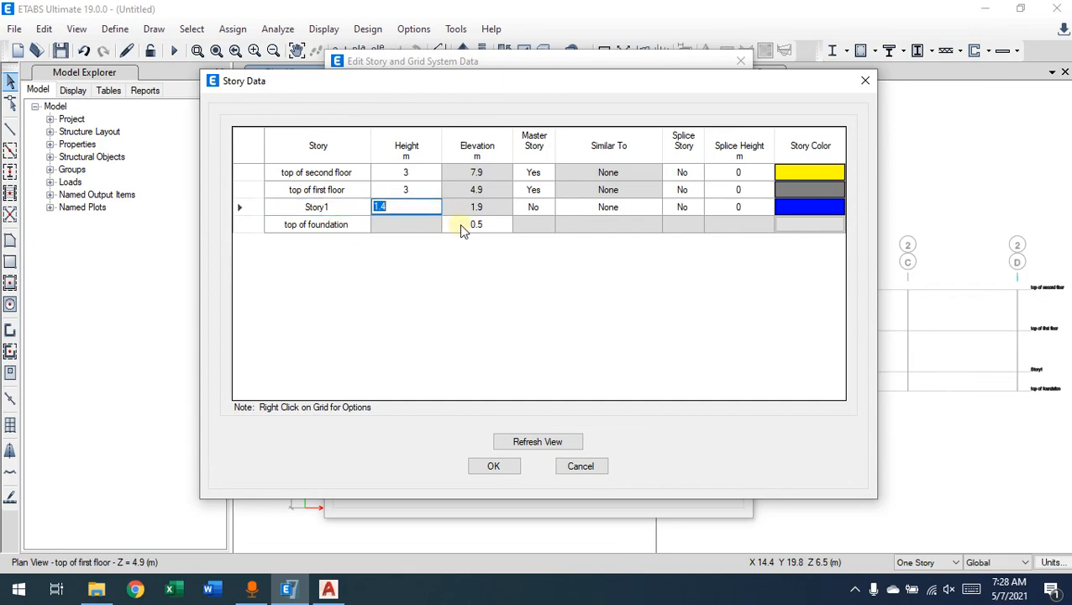
click(476, 209)
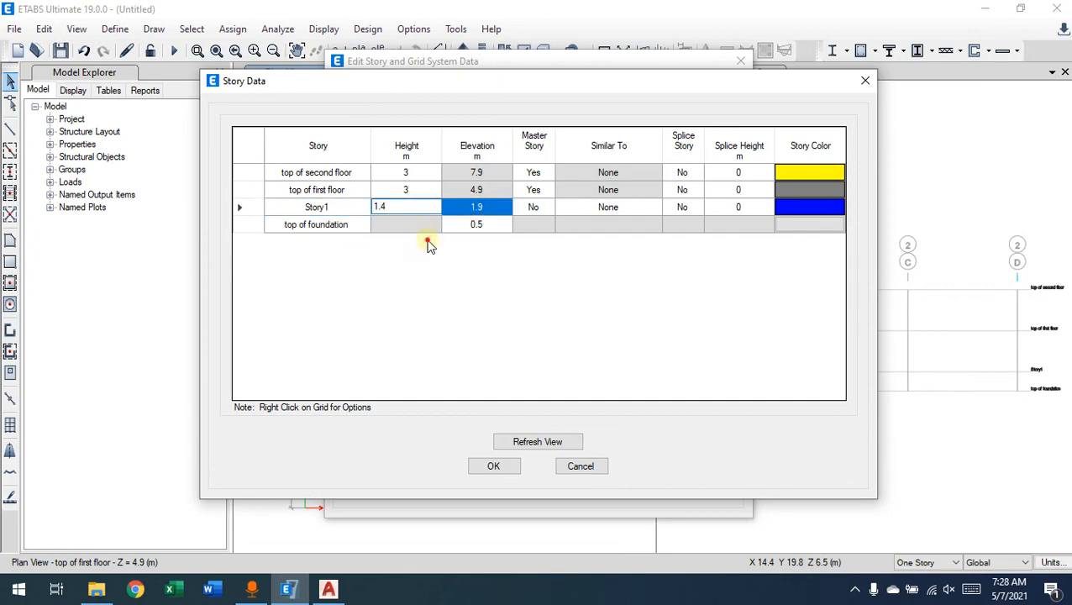
click(335, 210)
text(top of landing)
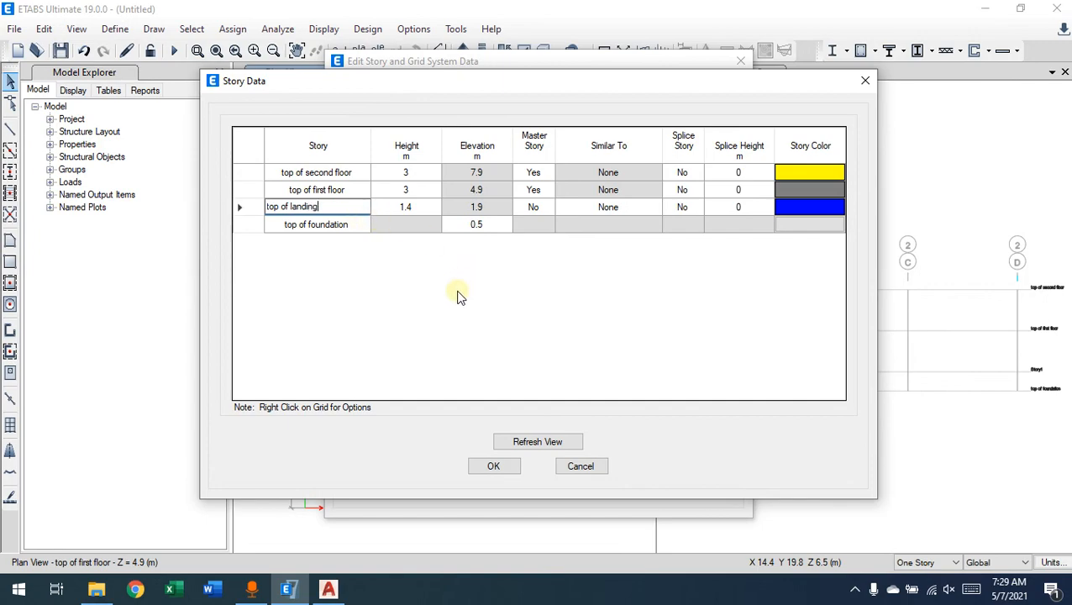
key(ctrl+a)
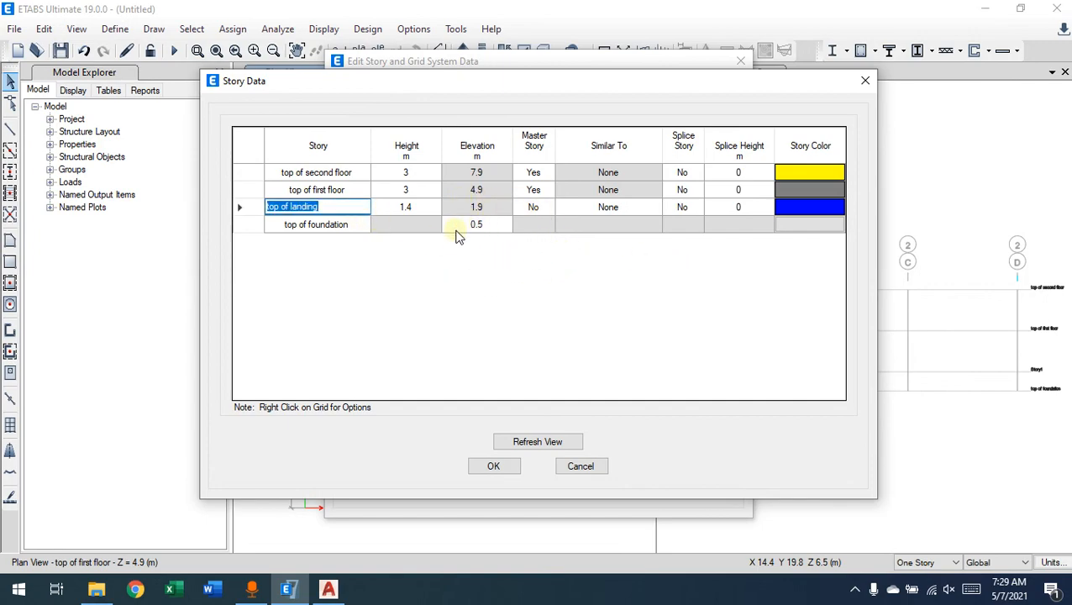
Examine the add-story options for the "top of foundation" and "top of landing" stories in the story data
click(339, 223)
right_click(343, 224)
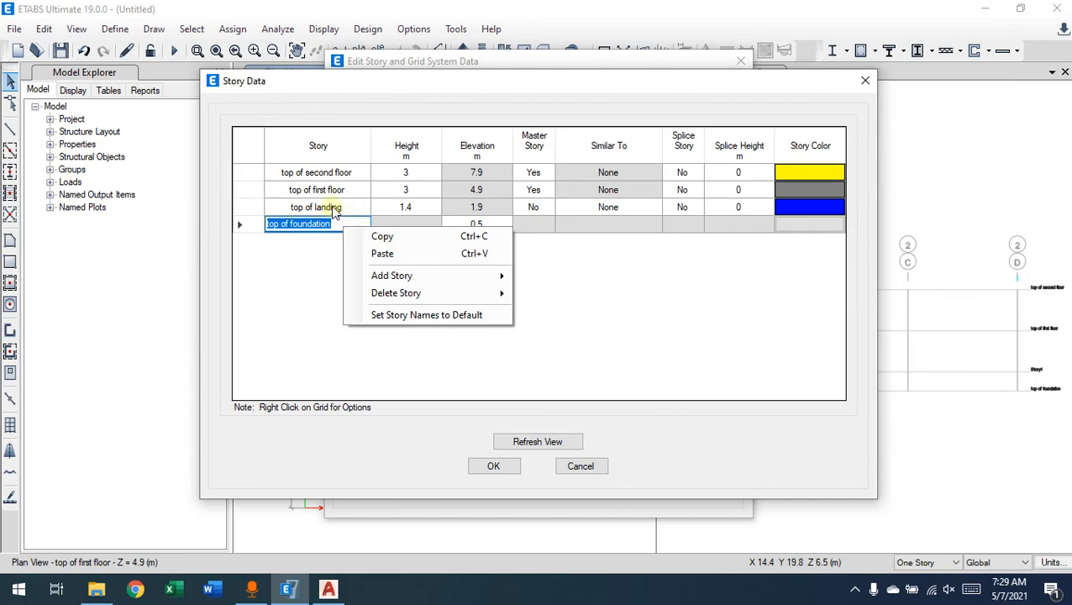
click(344, 209)
right_click(333, 203)
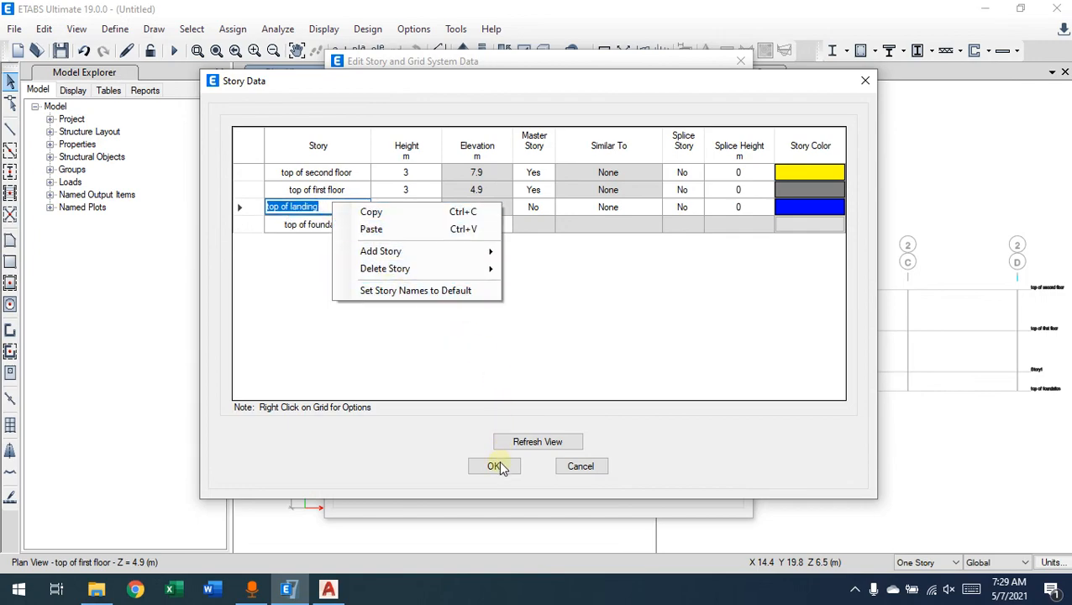
click(448, 380)
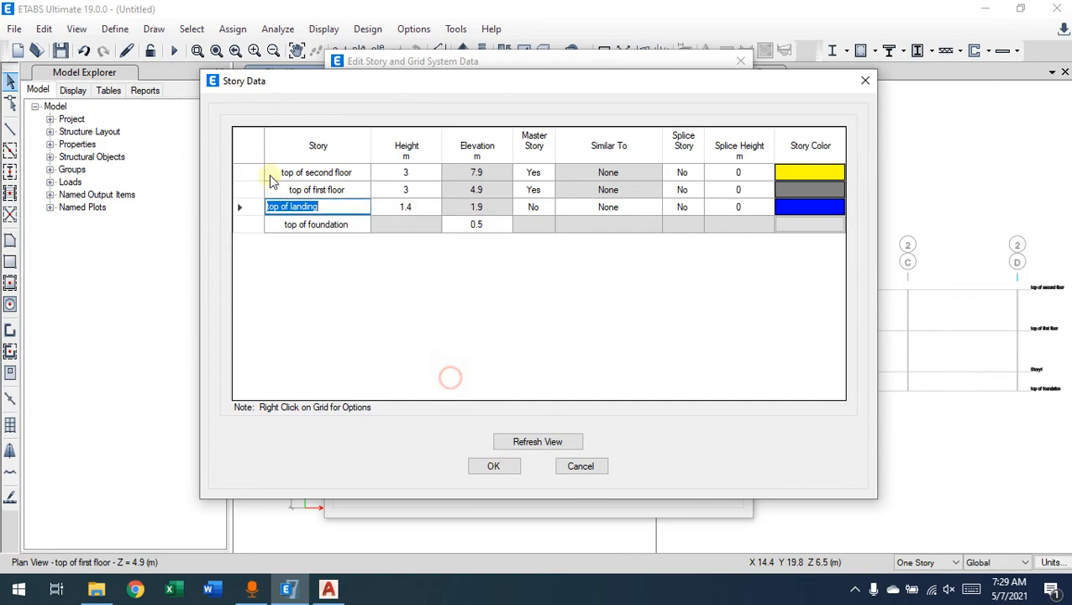
click(307, 172)
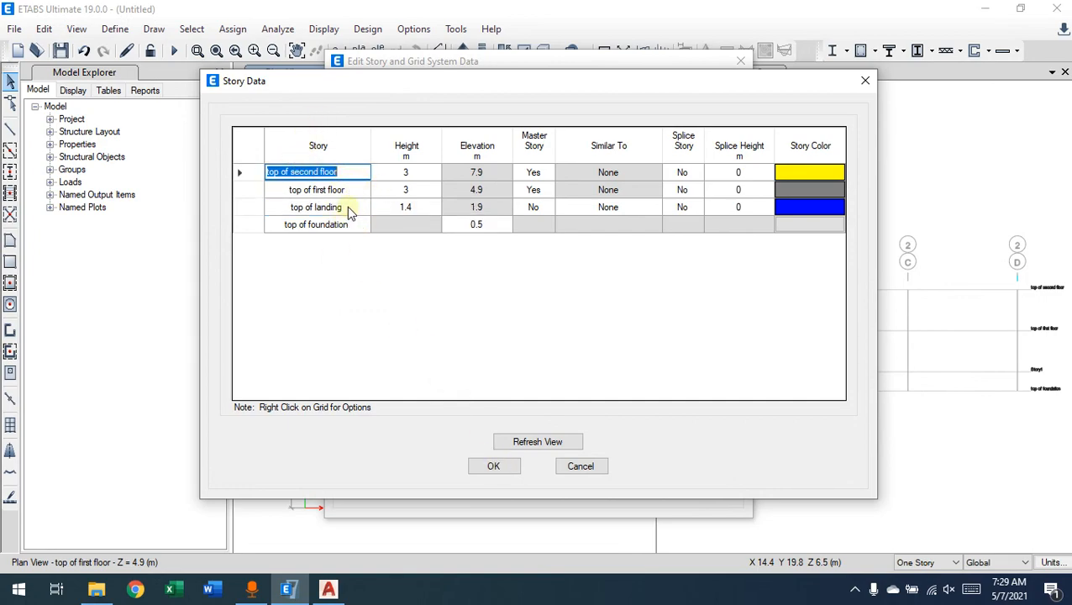
click(347, 207)
right_click(348, 207)
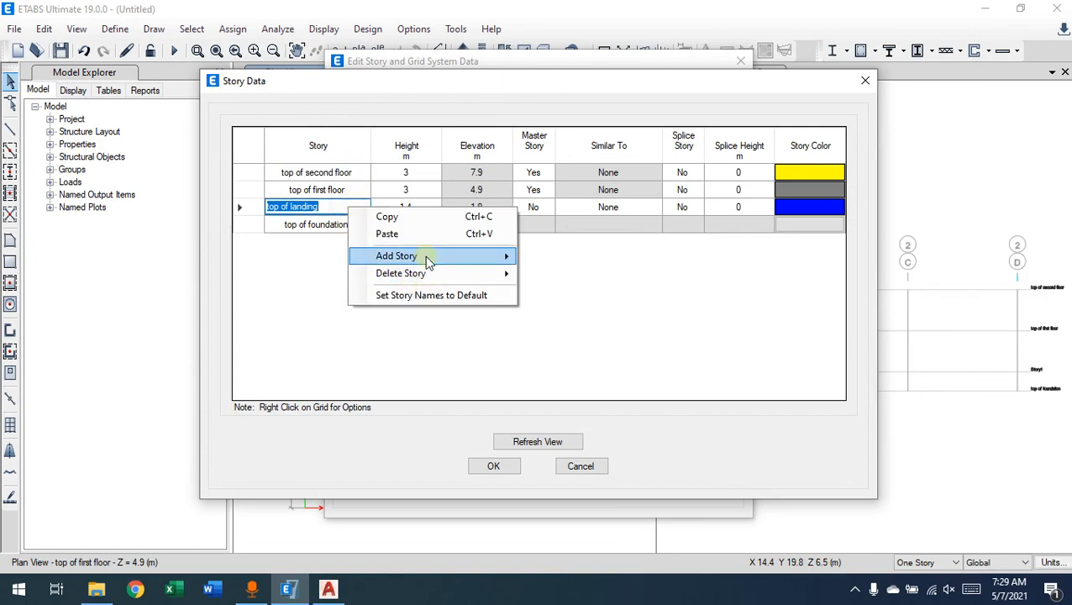
mouse_move(427, 258)
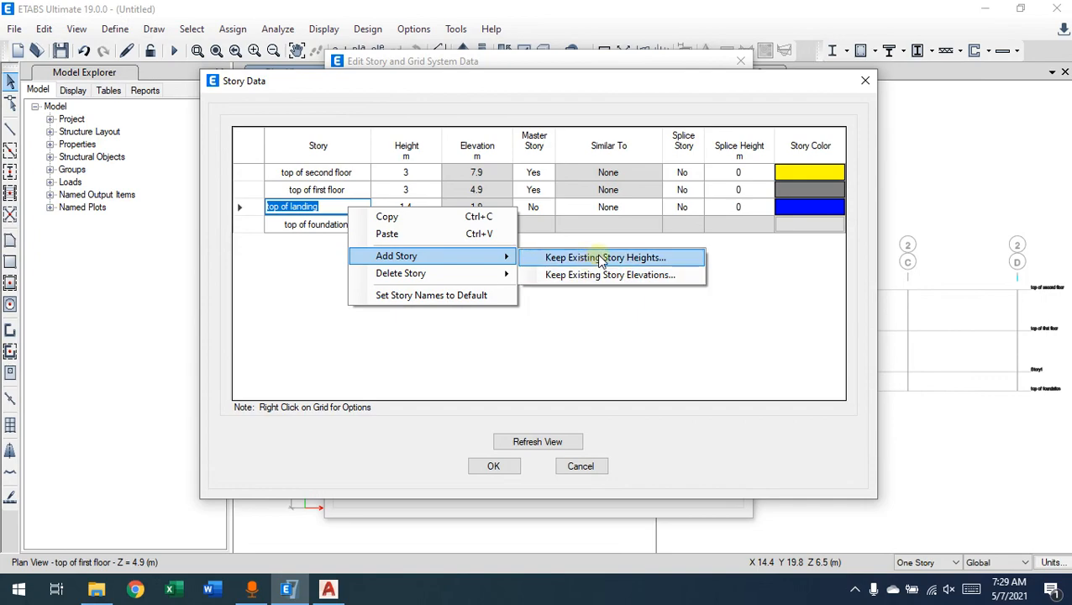
click(518, 382)
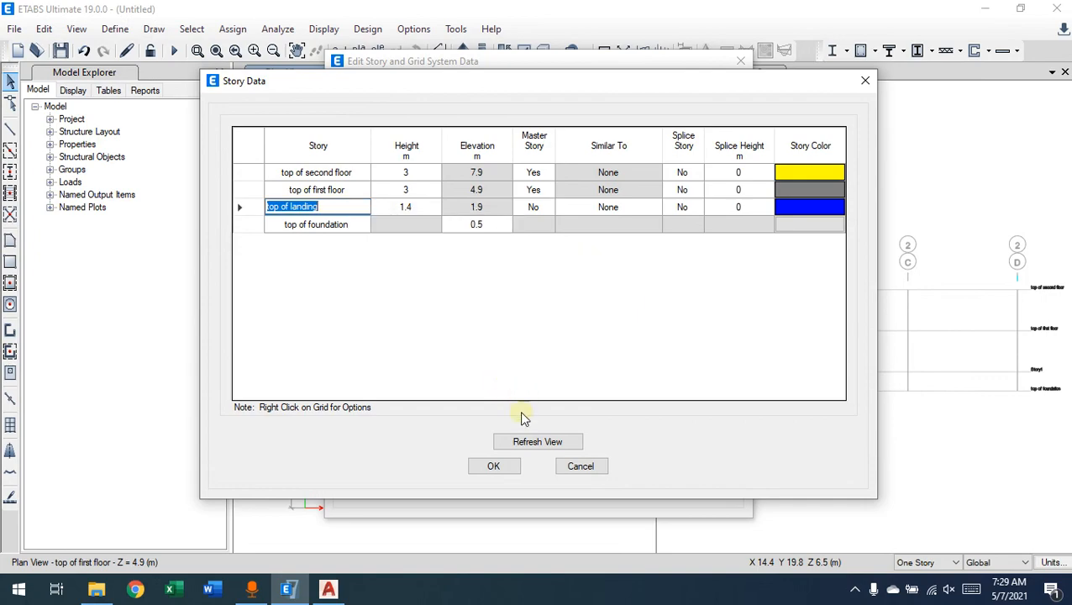
Refresh the view and accept the story data and grid system edits
click(515, 439)
click(493, 468)
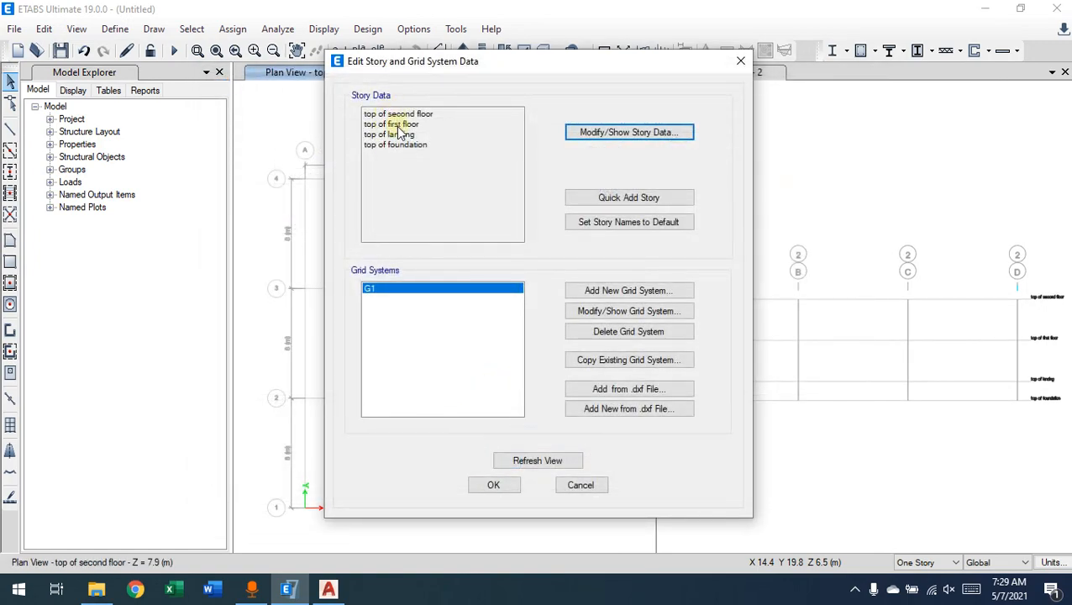
click(493, 485)
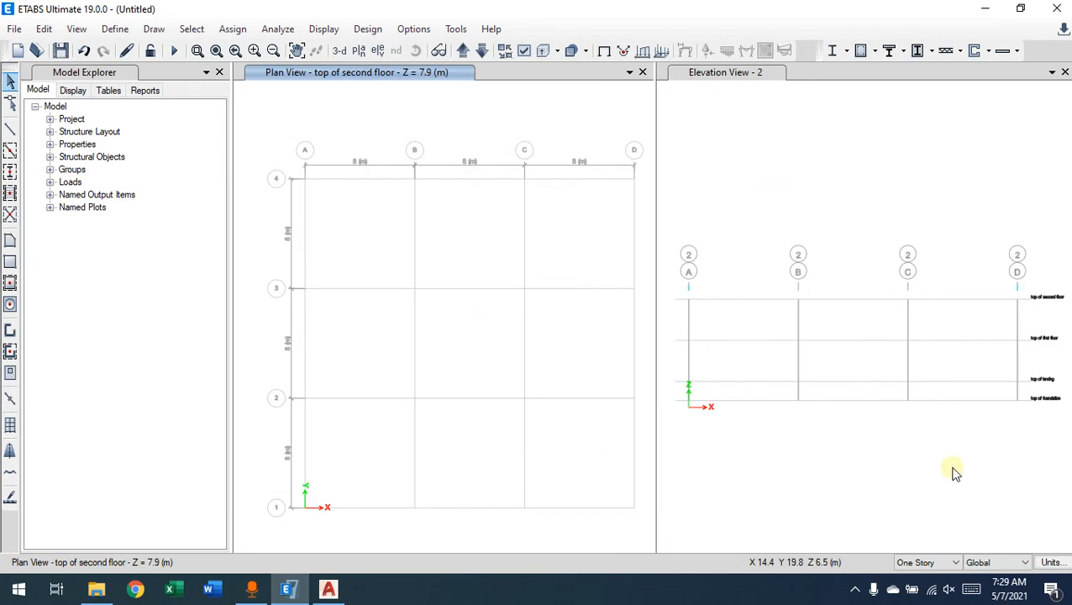
Examine the story levels and their labels, including the landing and foundation, in the elevation along grid 2
scroll(1017, 378, up, 5)
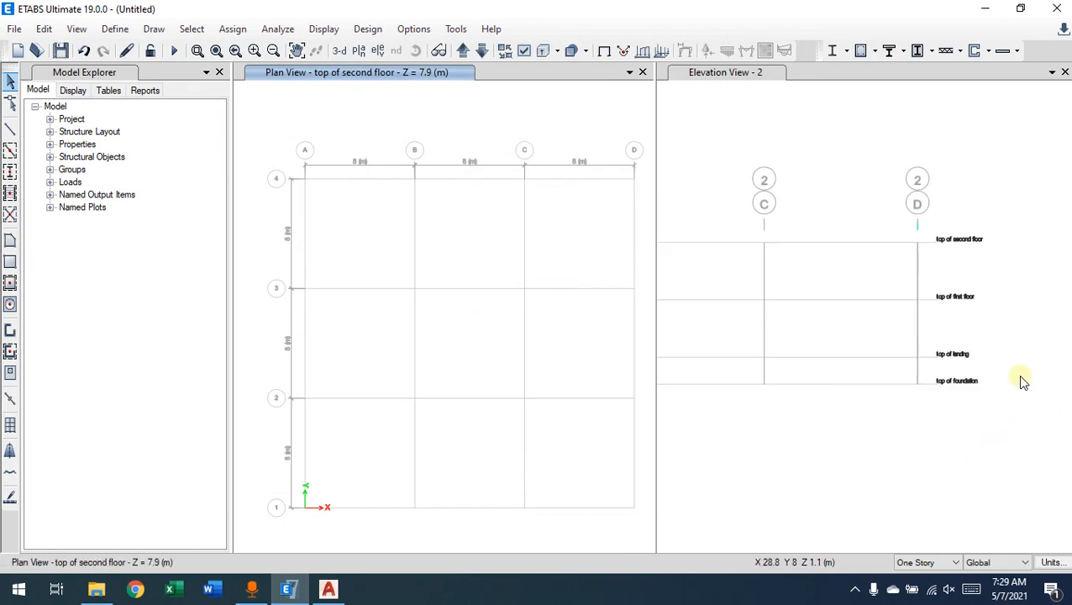
scroll(713, 284, up, 2)
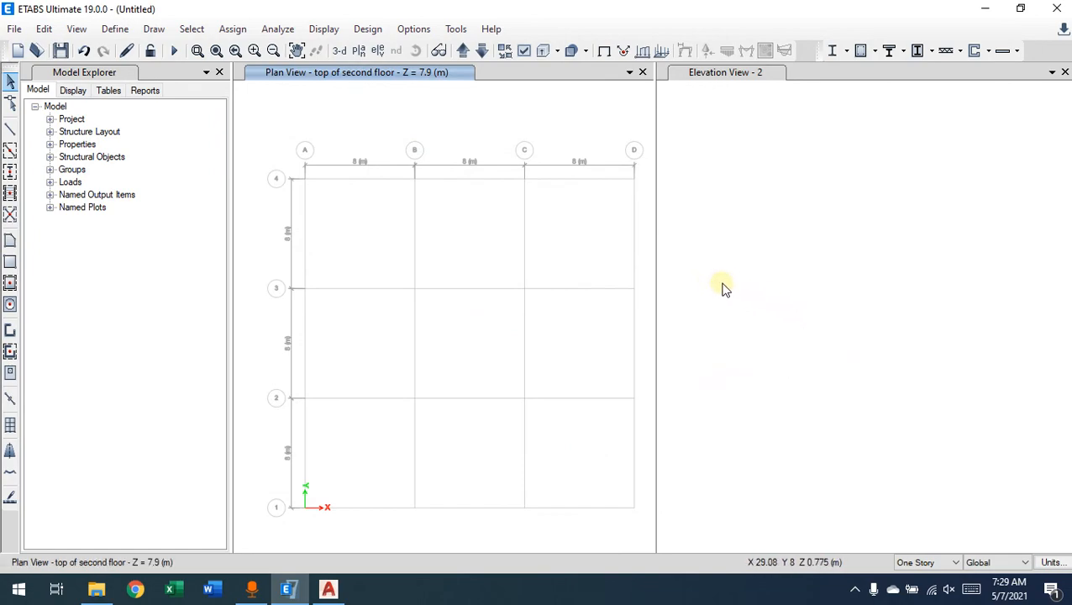
scroll(739, 293, down, 5)
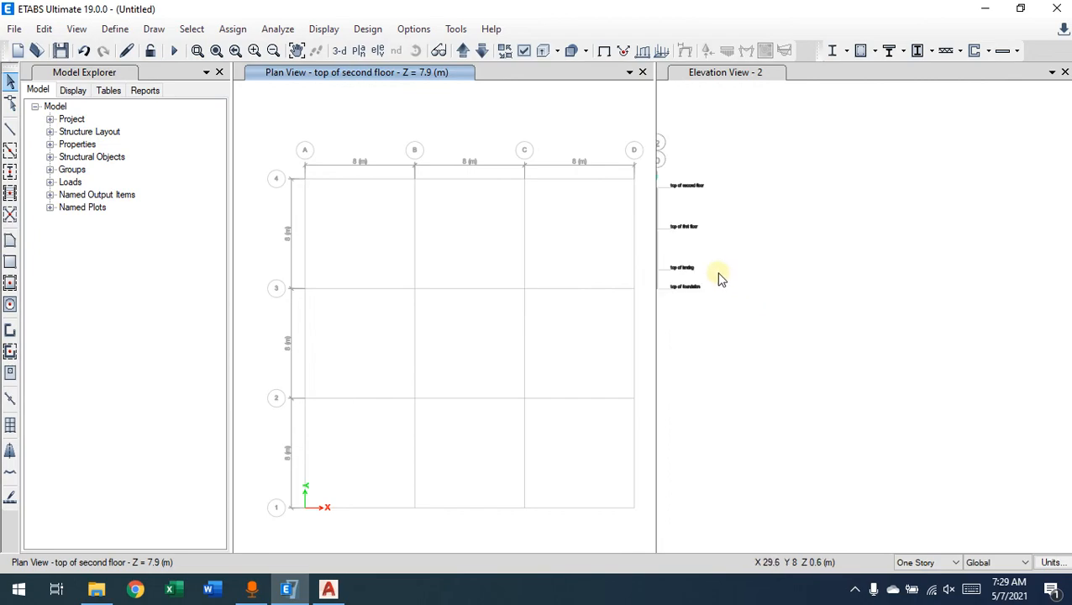
middle_drag(794, 293, 852, 304)
scroll(881, 322, up, 3)
scroll(874, 324, up, 5)
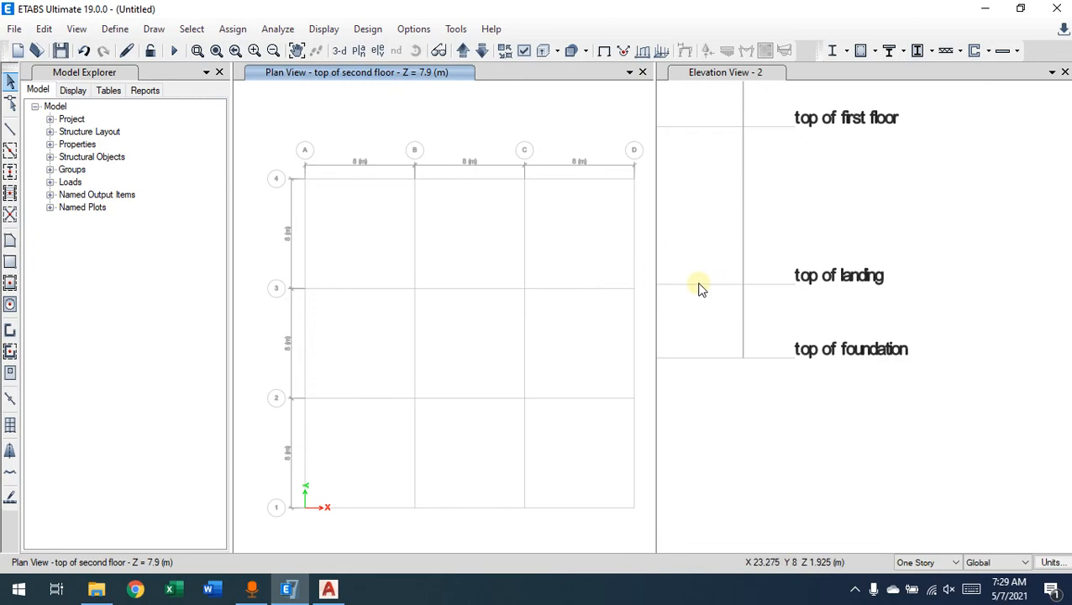
middle_drag(716, 314, 867, 332)
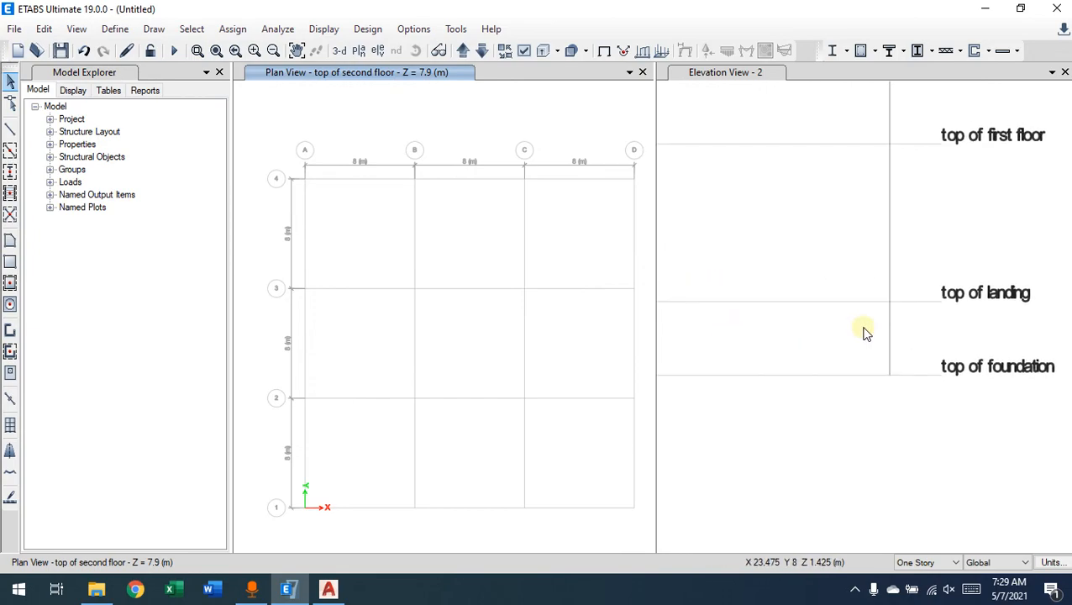
Close the plan view of the second floor, leaving only the elevation along grid 2
click(643, 72)
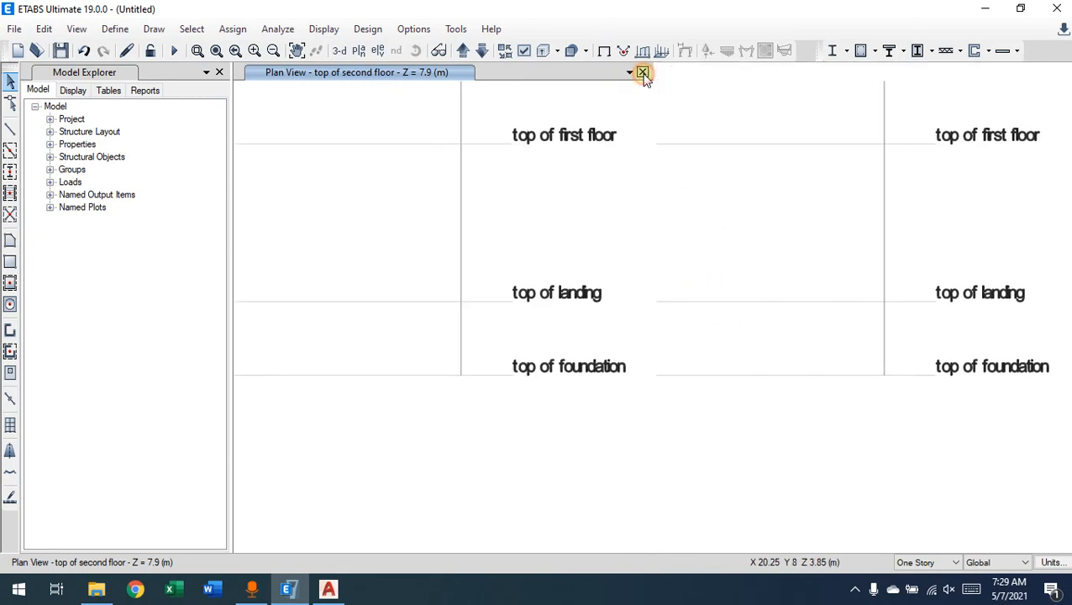
middle_drag(737, 349, 689, 288)
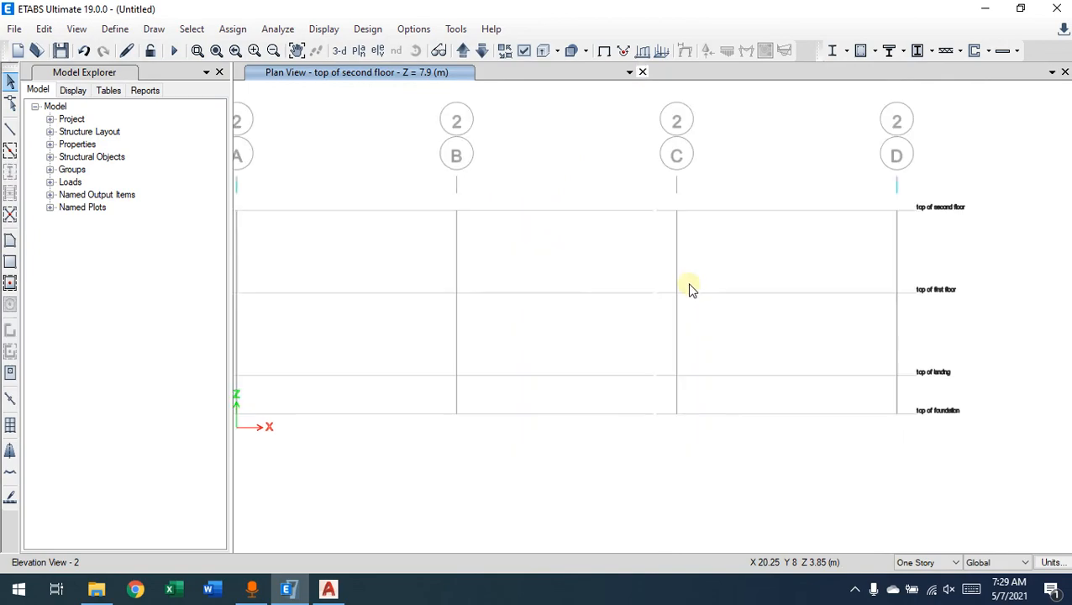
middle_drag(807, 348, 735, 313)
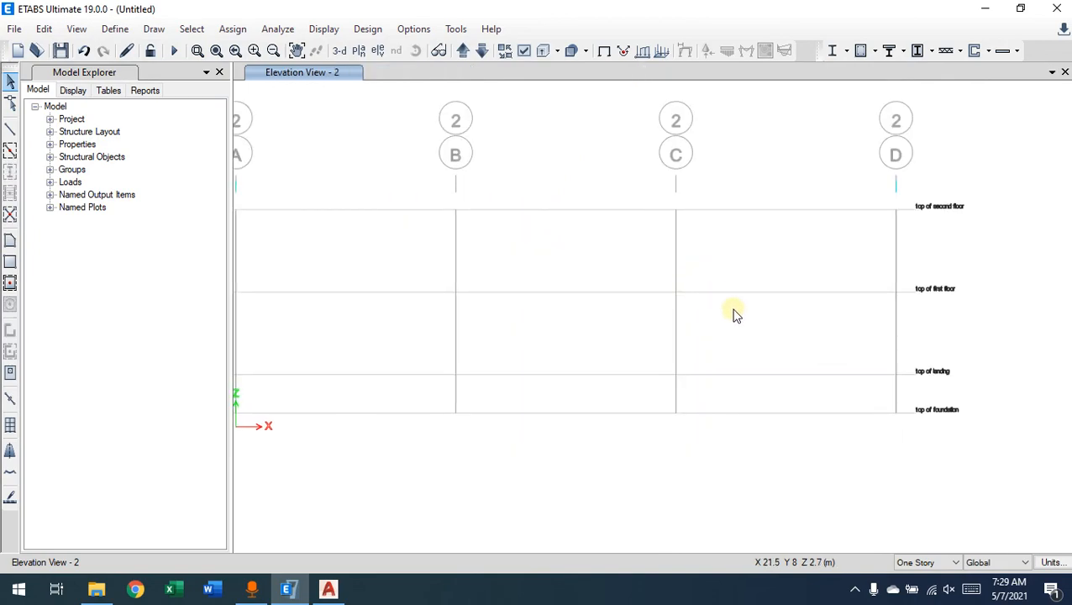
Start a new model without saving the current one, initialized from the built-in settings with Metric SI display units
click(36, 53)
click(609, 353)
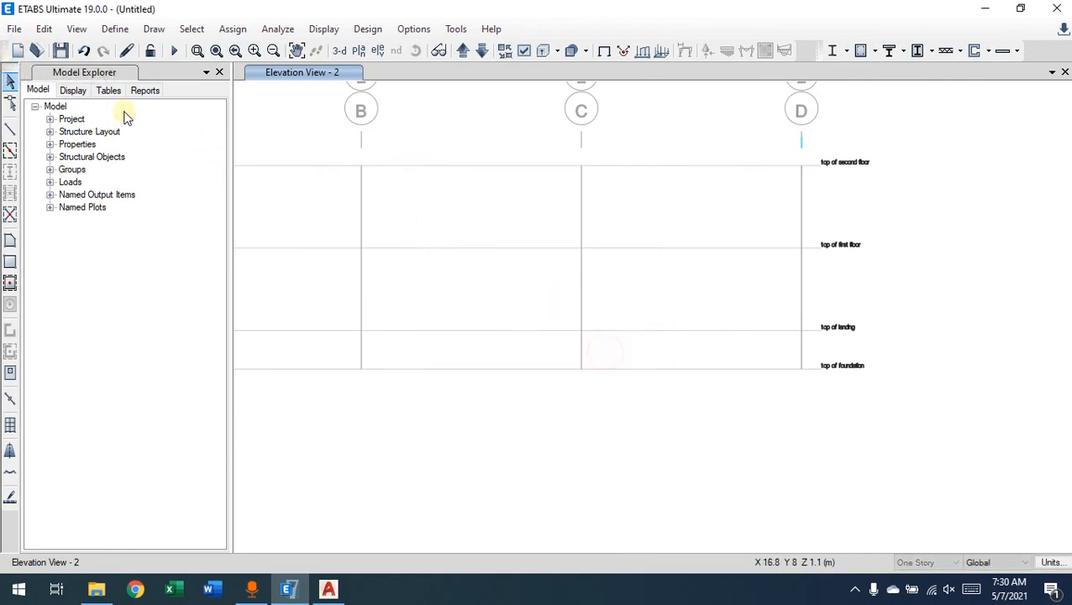
click(19, 51)
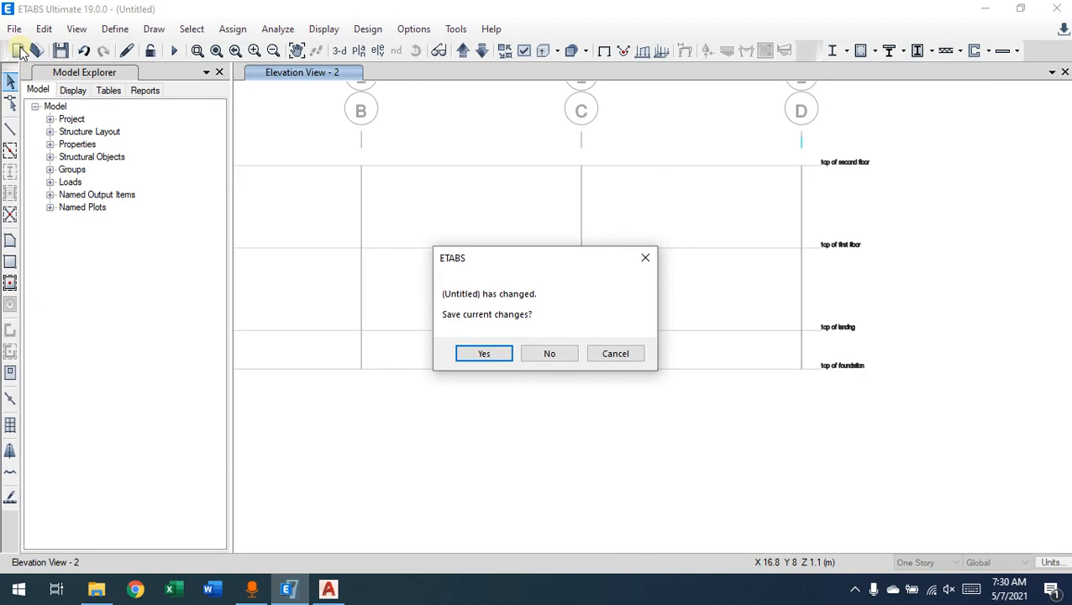
click(547, 353)
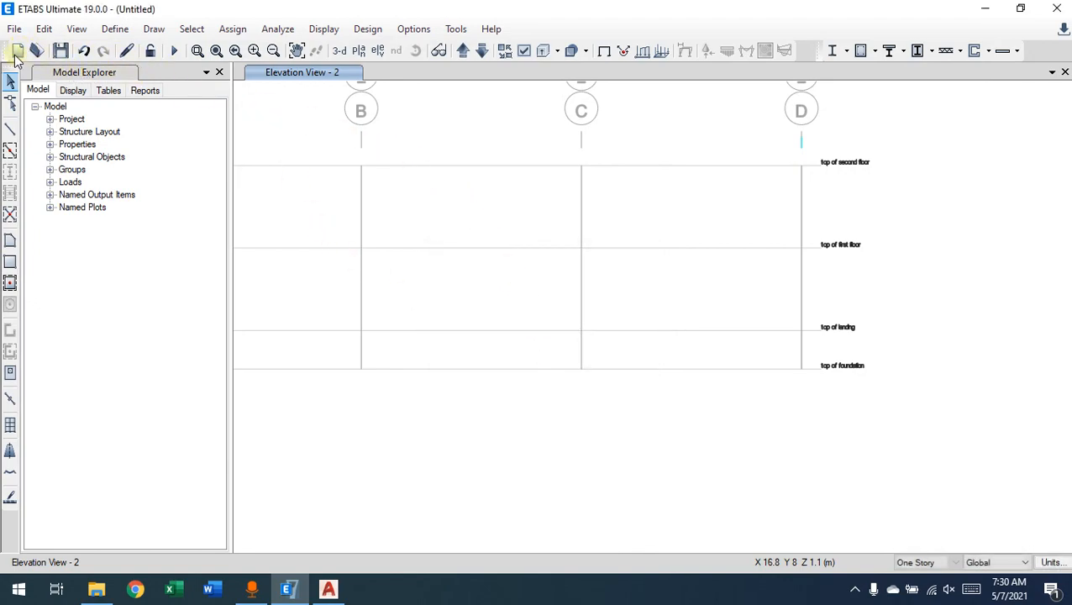
click(424, 253)
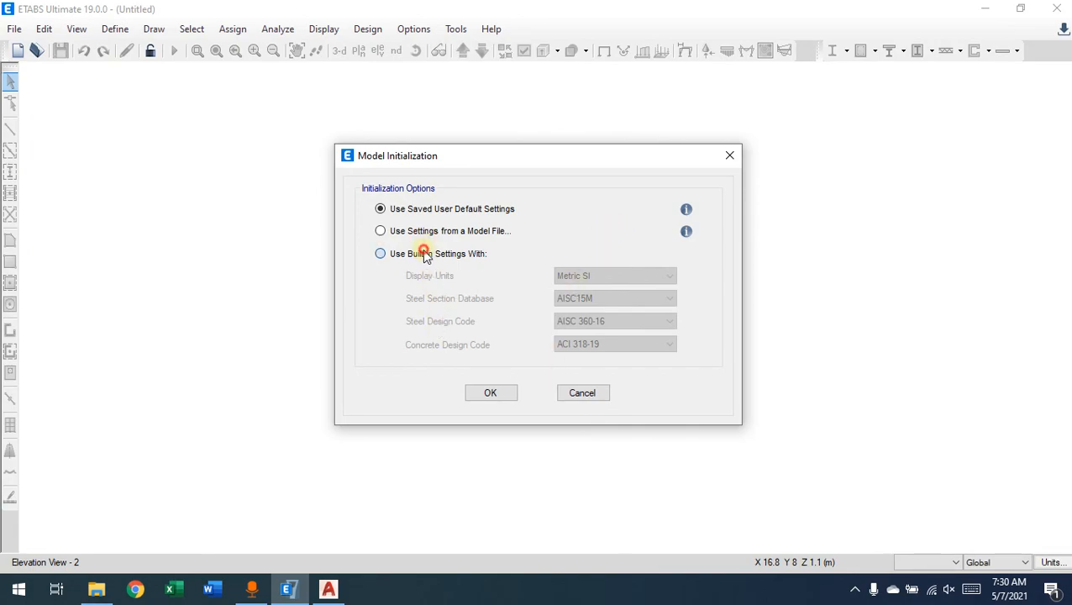
click(491, 391)
click(782, 160)
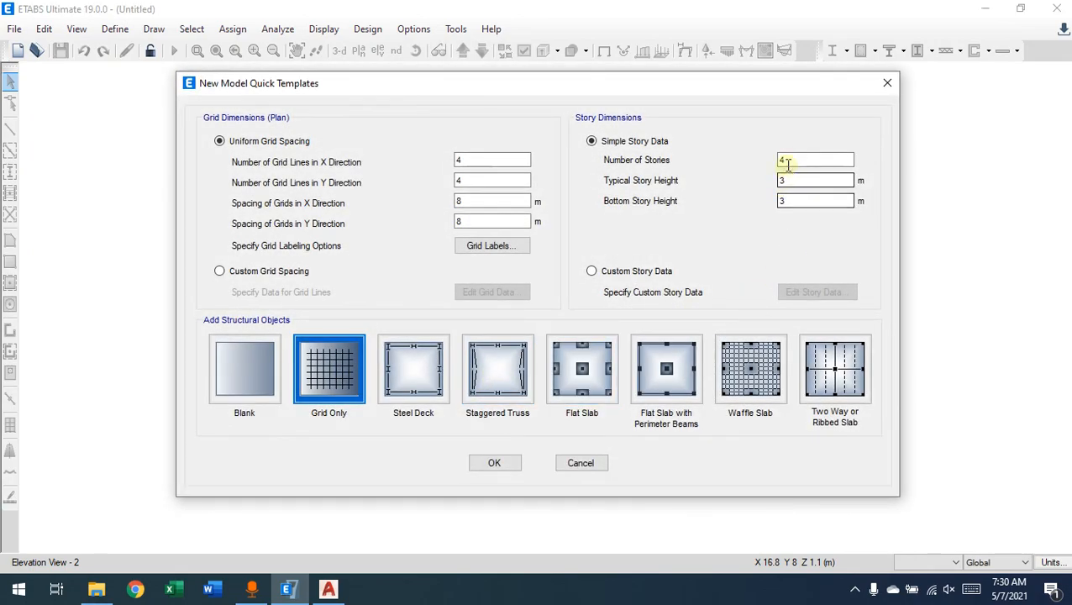
click(626, 274)
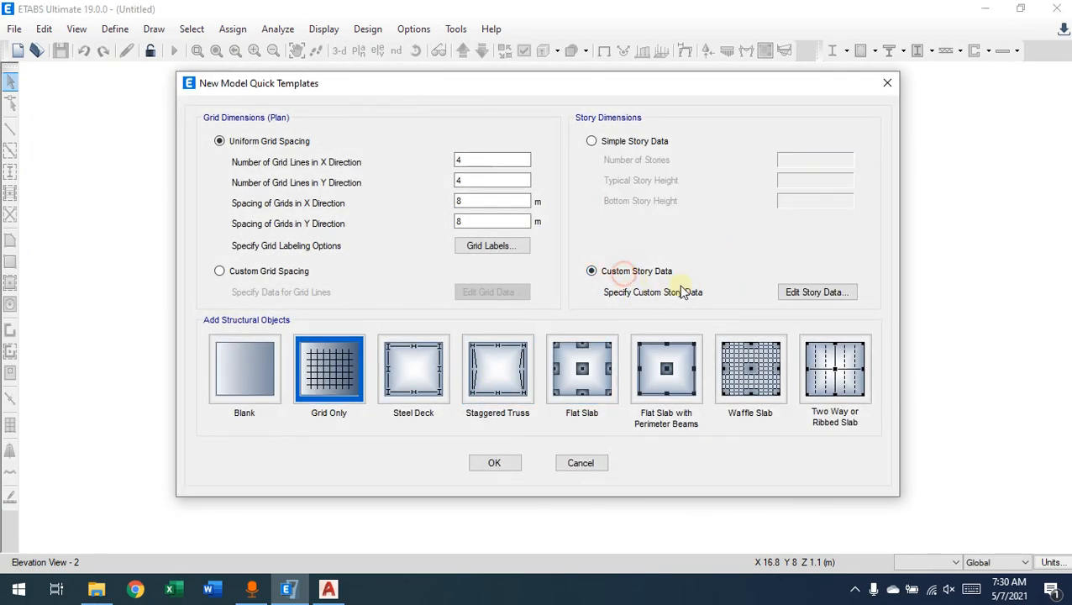
click(813, 291)
click(397, 225)
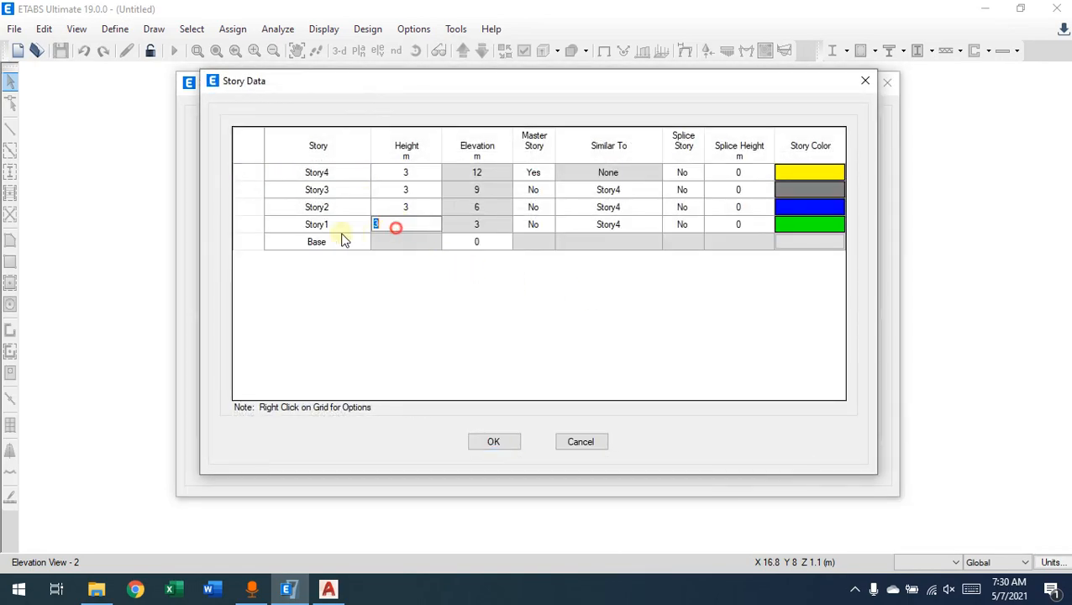
click(331, 239)
click(329, 223)
click(330, 207)
click(331, 189)
click(330, 172)
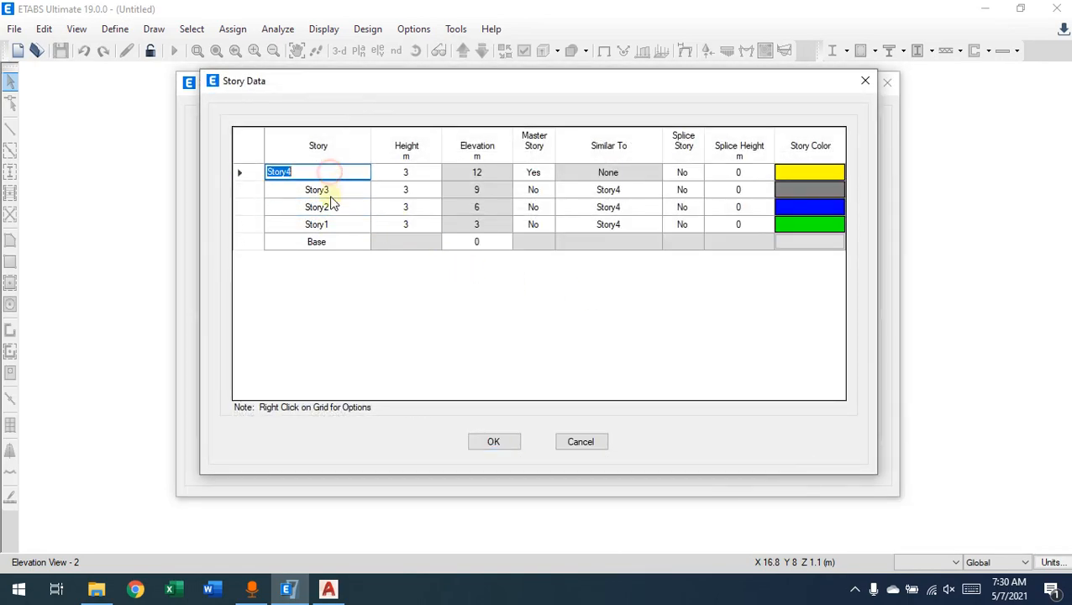
click(333, 224)
right_click(335, 225)
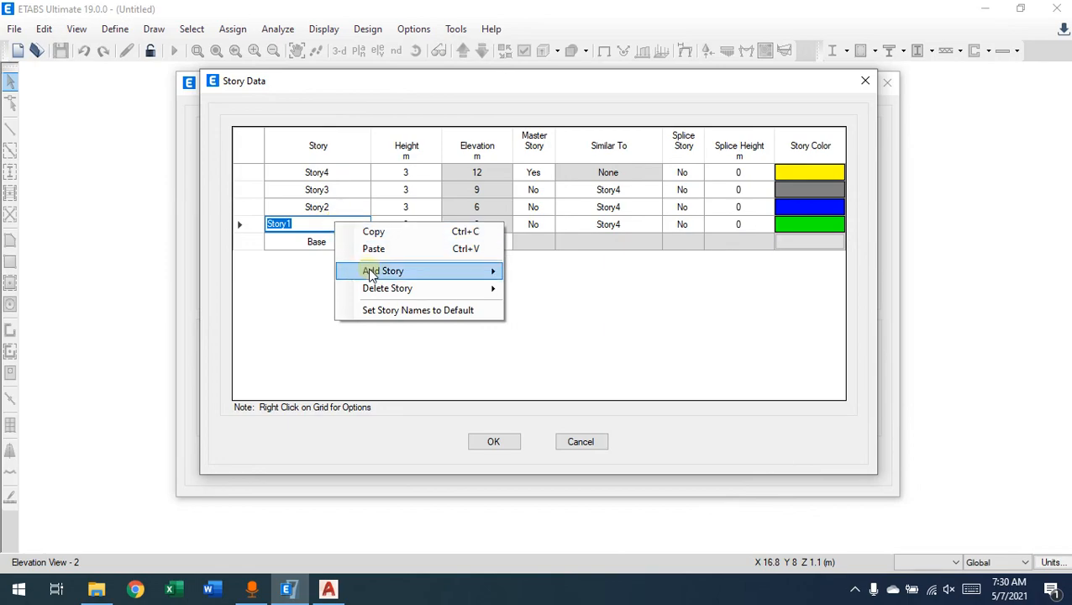
click(306, 304)
click(597, 448)
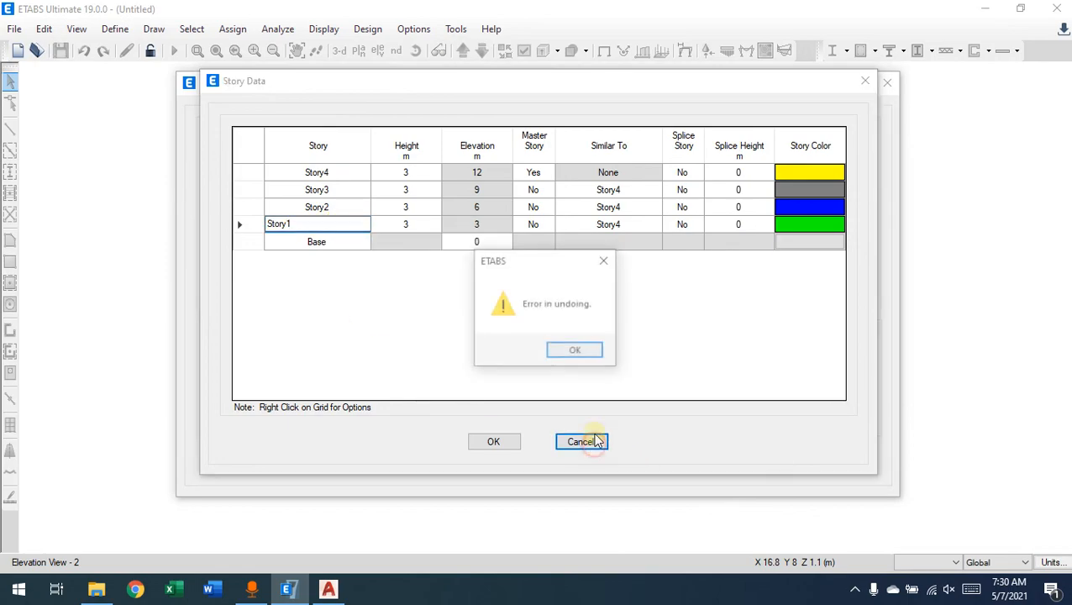
click(587, 350)
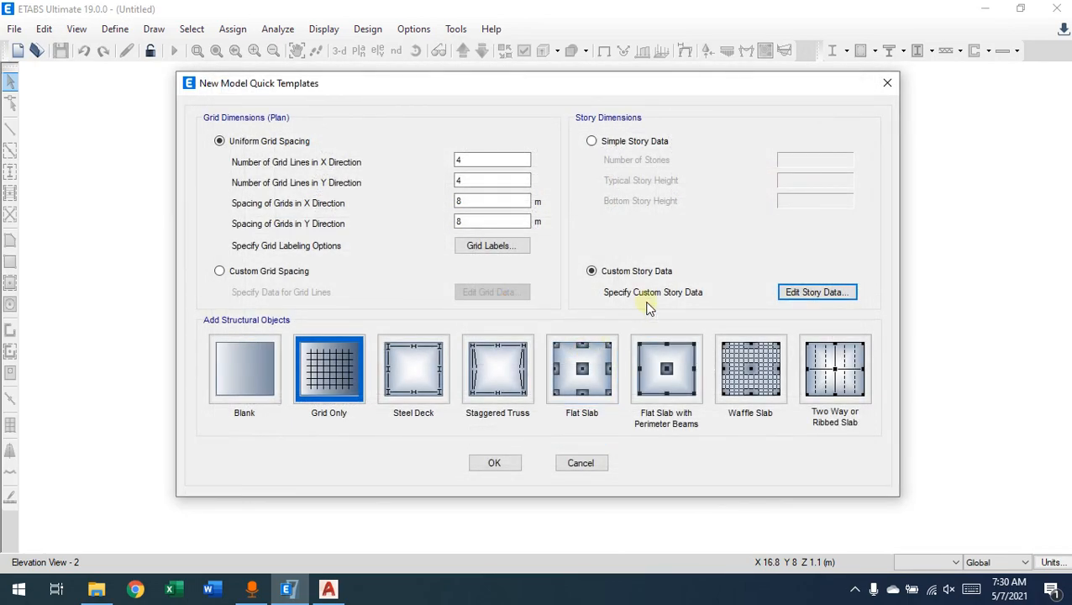
click(605, 142)
double_click(790, 160)
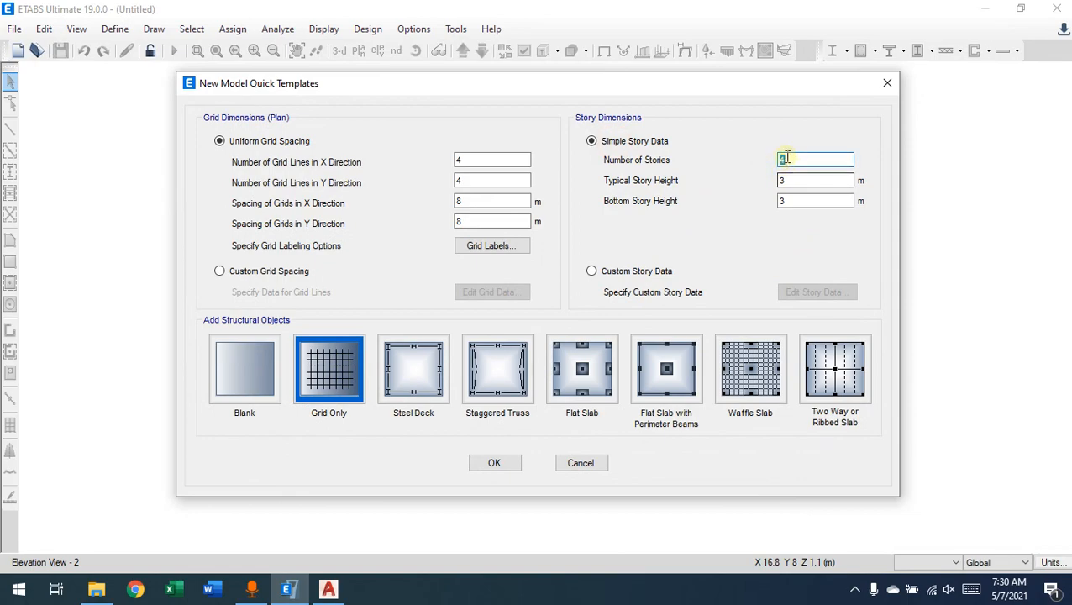
double_click(785, 180)
click(794, 200)
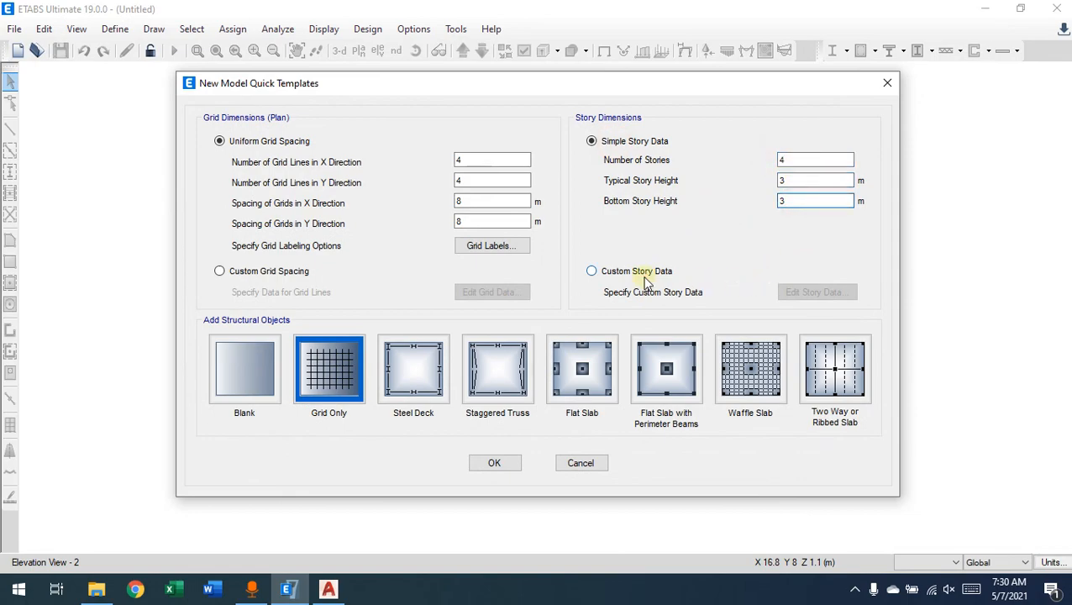
Switch the story dimensions to custom story data and examine the Master Story and Similar To settings in the story table
click(638, 272)
click(819, 294)
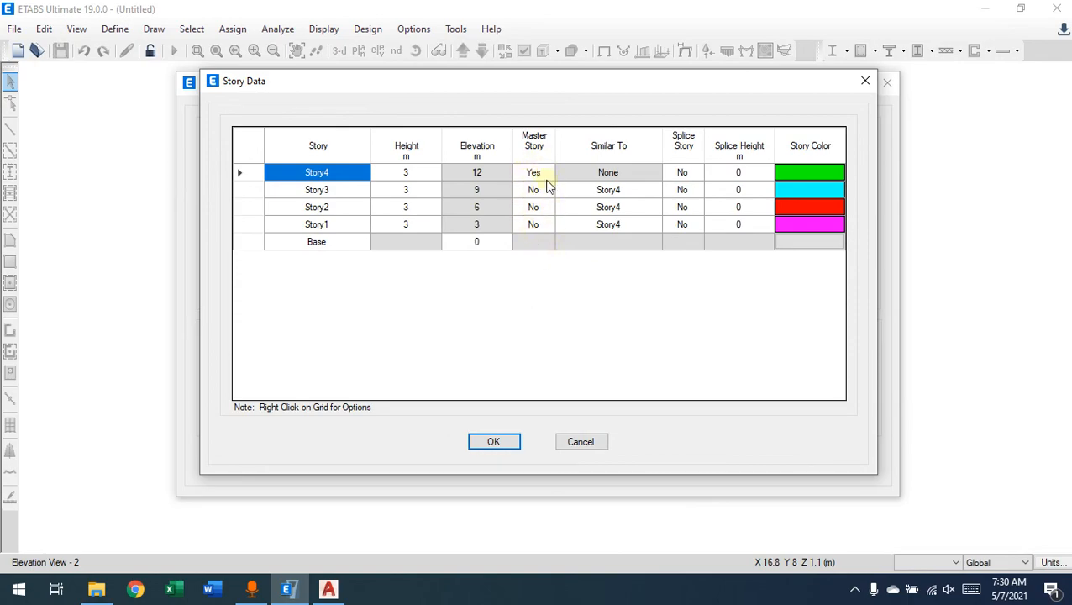
click(543, 192)
click(536, 209)
click(535, 223)
click(535, 173)
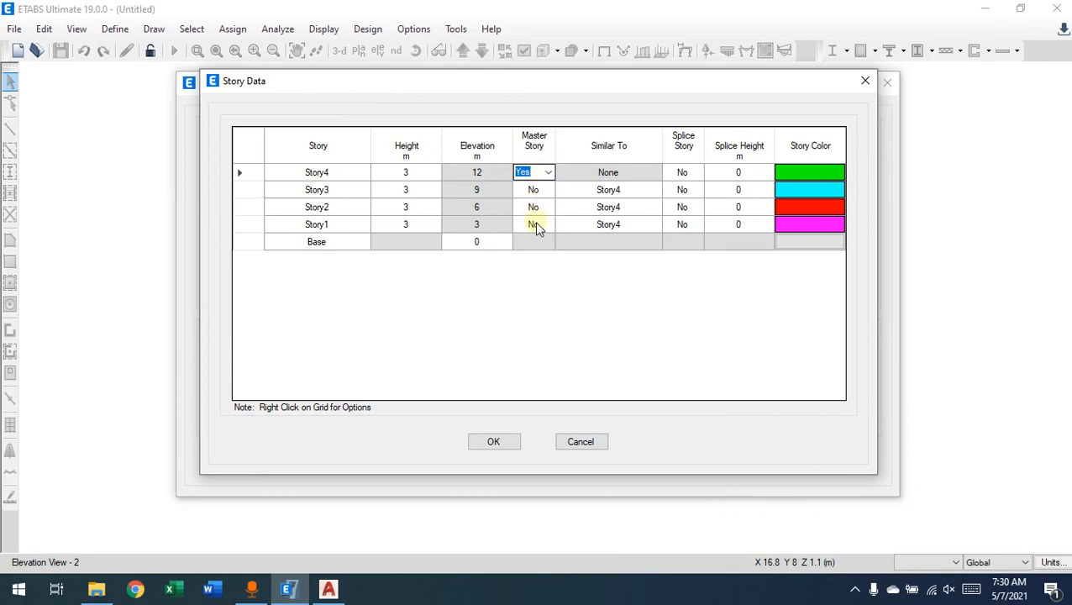
click(545, 192)
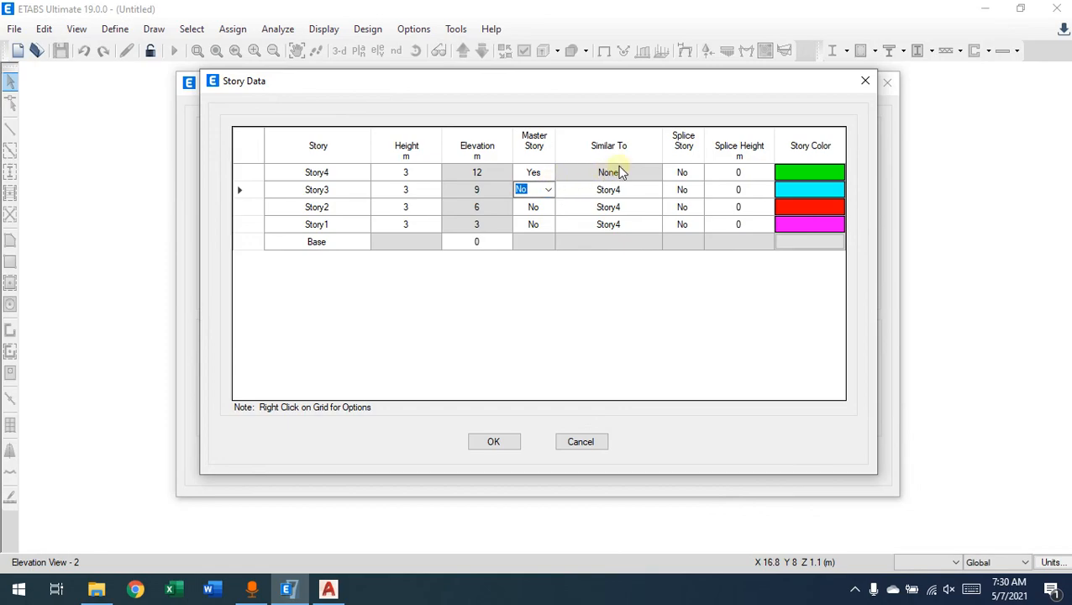
click(609, 191)
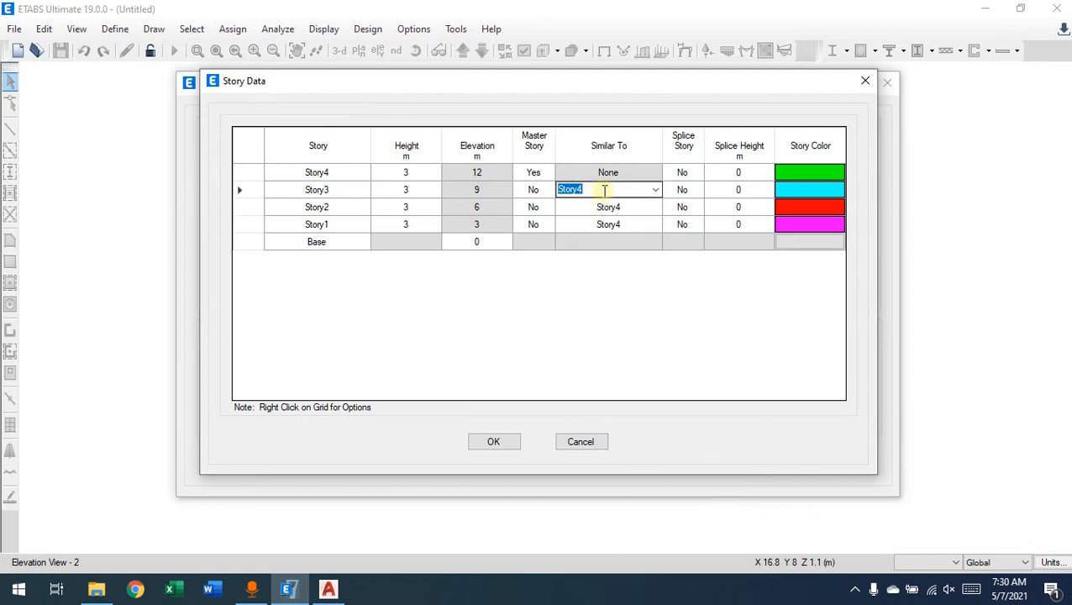
Set Story3 as a master story in the custom story data
click(544, 193)
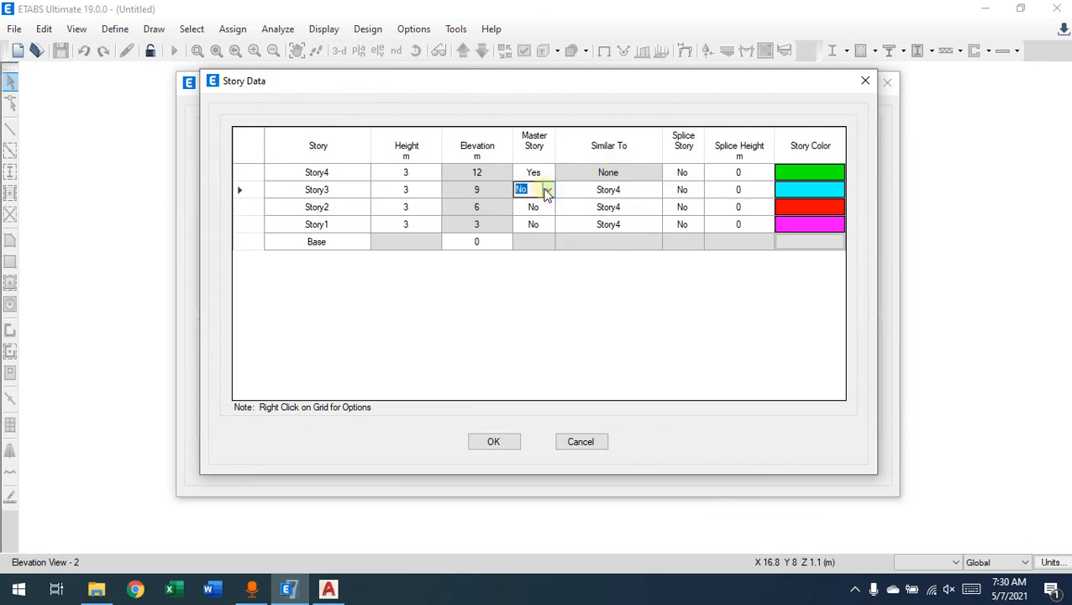
click(546, 192)
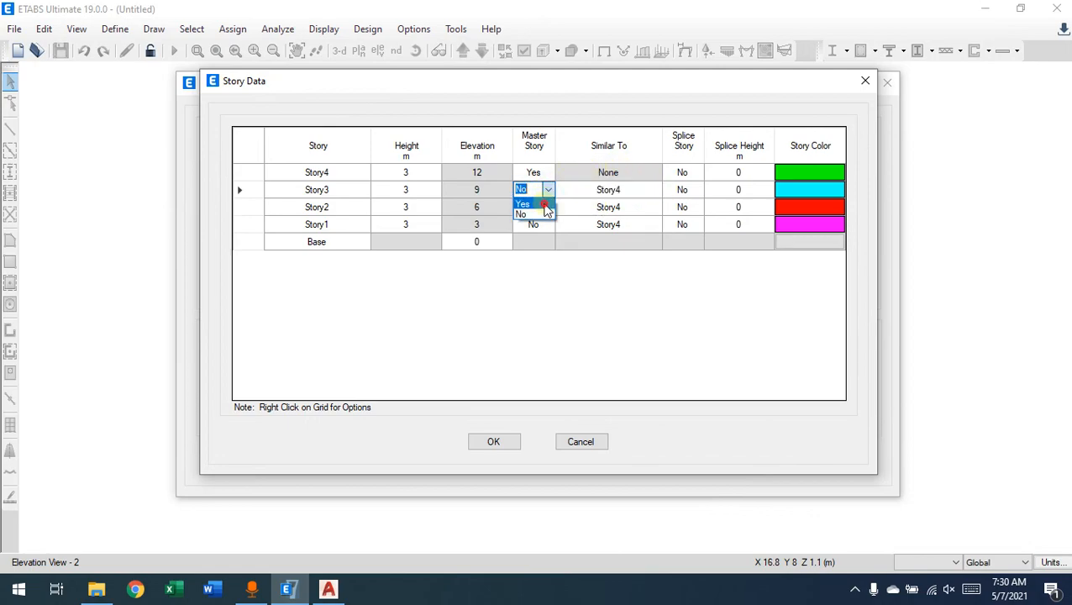
click(544, 205)
click(617, 191)
Set Story1 and Story2 as master stories as well
click(548, 207)
click(548, 225)
click(549, 225)
click(538, 237)
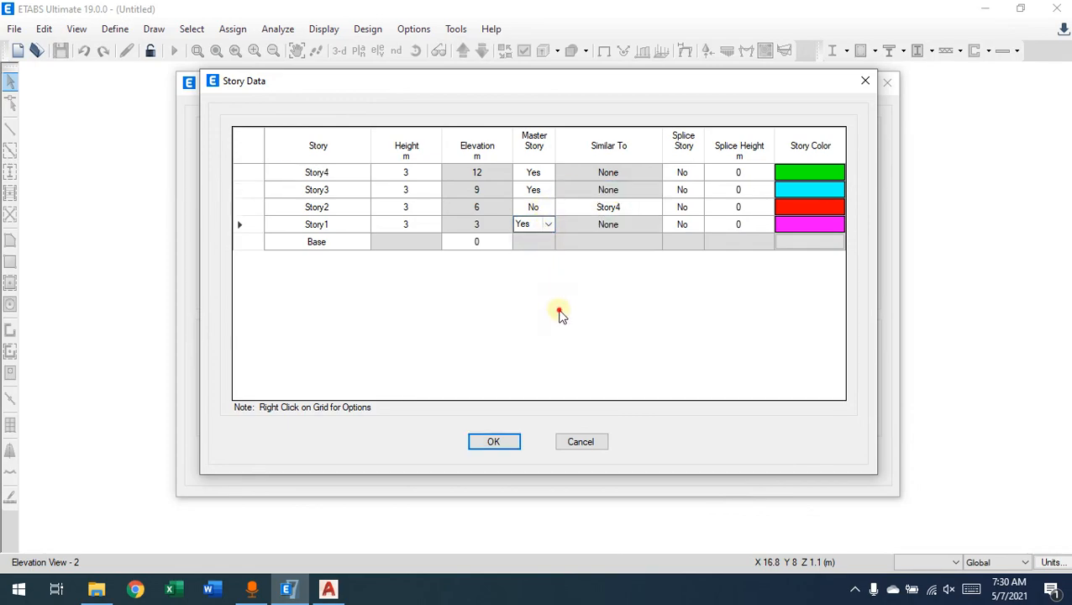
click(543, 208)
click(547, 210)
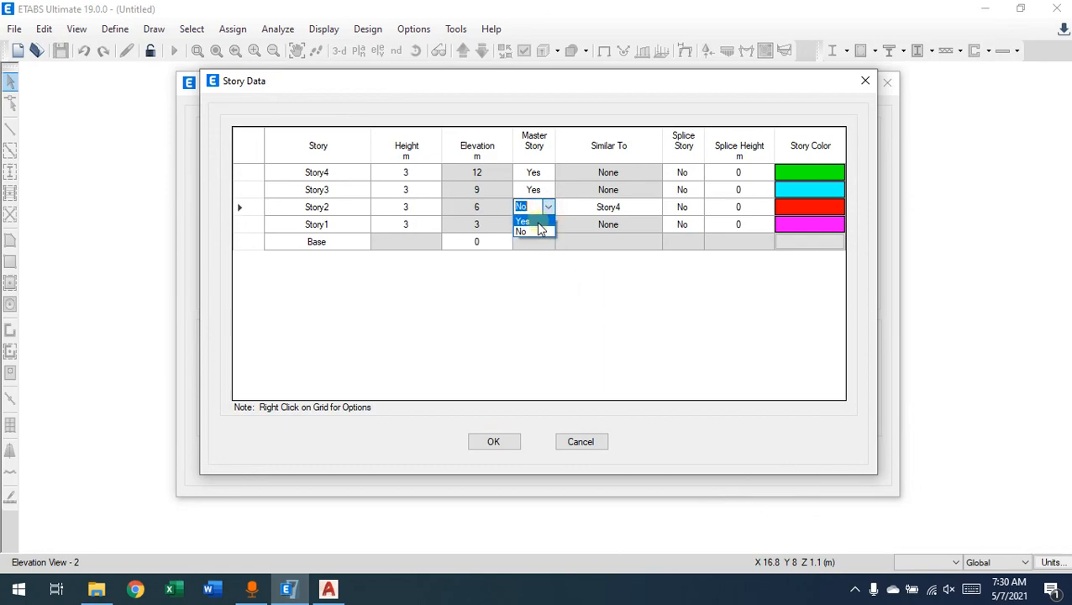
click(537, 218)
Examine the Similar To entries, the story names and heights, and the base elevation in the story table
click(597, 206)
click(598, 173)
click(600, 190)
click(602, 223)
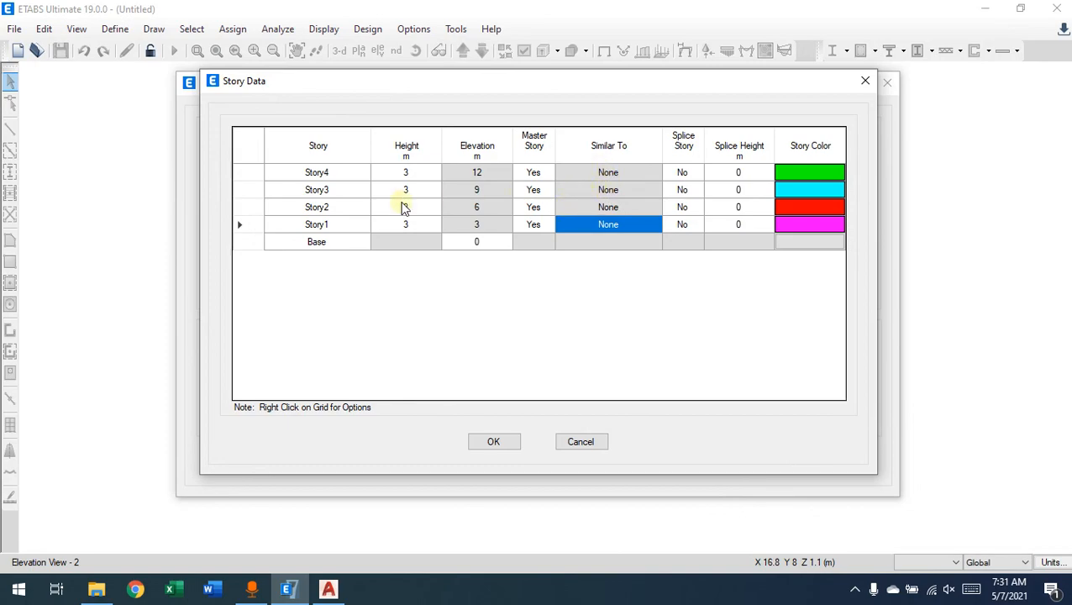
click(322, 225)
click(323, 206)
click(326, 242)
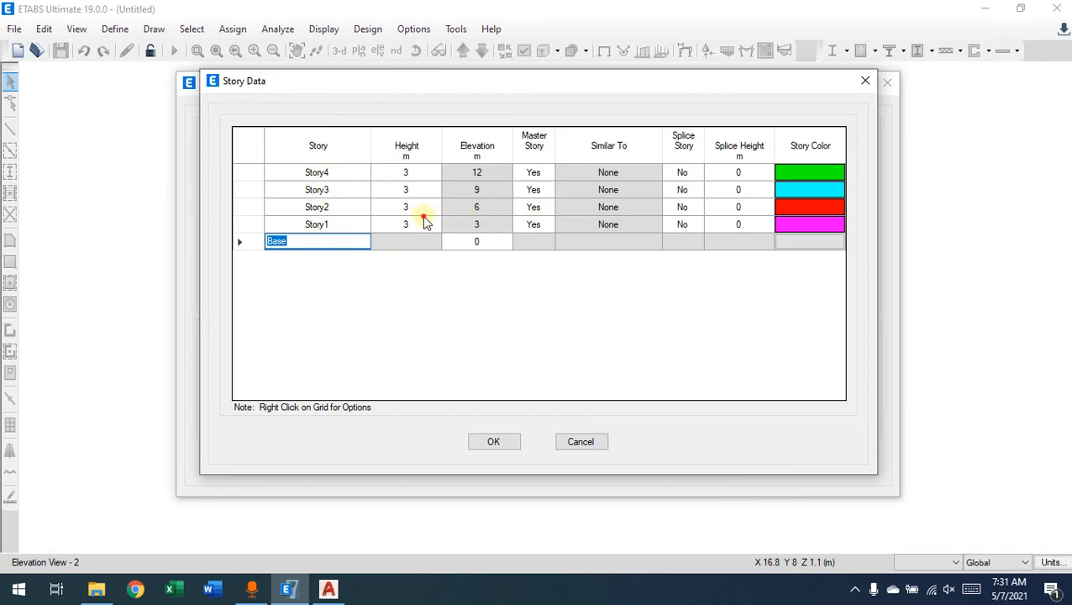
click(420, 186)
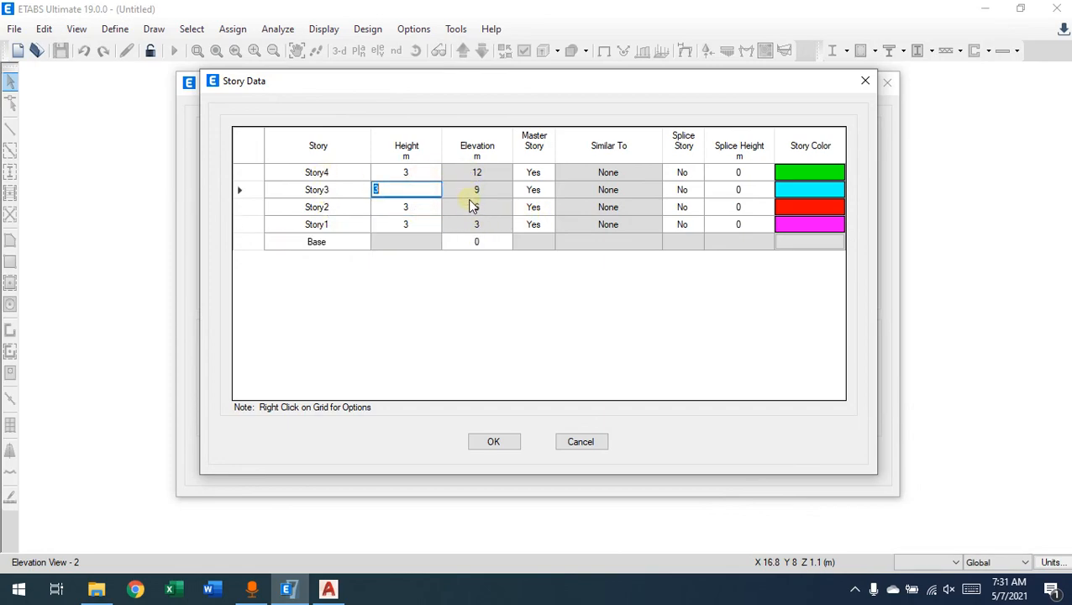
click(335, 243)
click(468, 242)
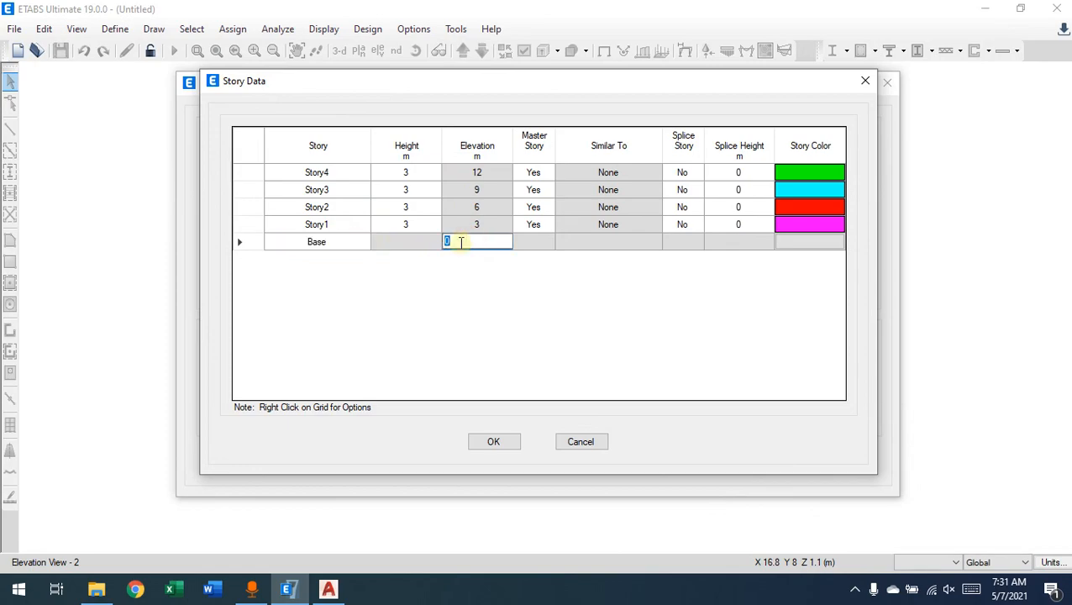
click(450, 242)
drag(453, 241, 441, 241)
Accept the custom story data and create the Grid Only model with the uniform grid spacing
click(504, 444)
click(502, 443)
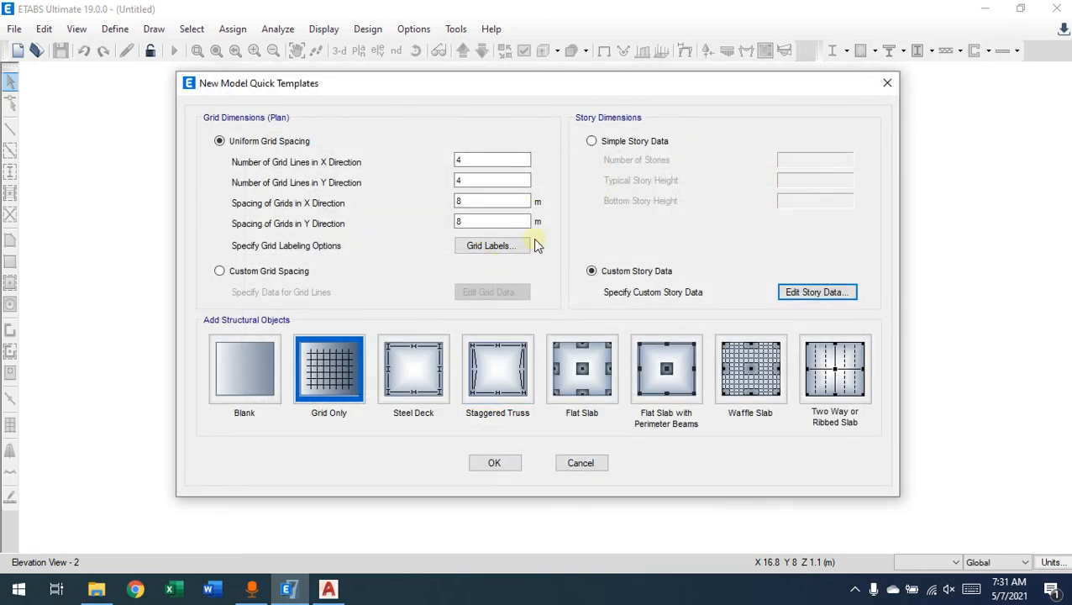
click(494, 465)
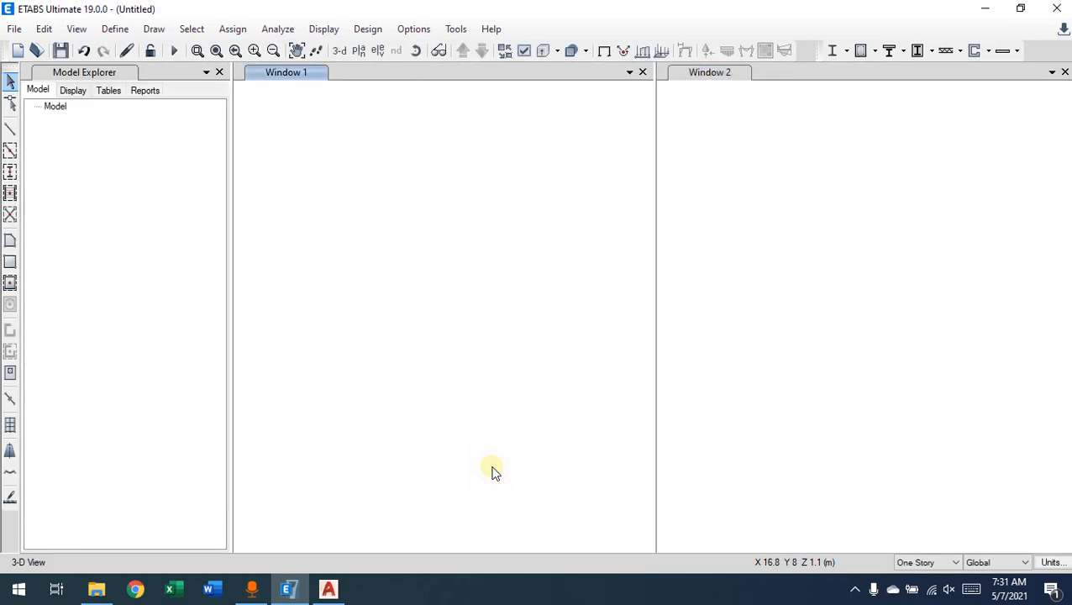